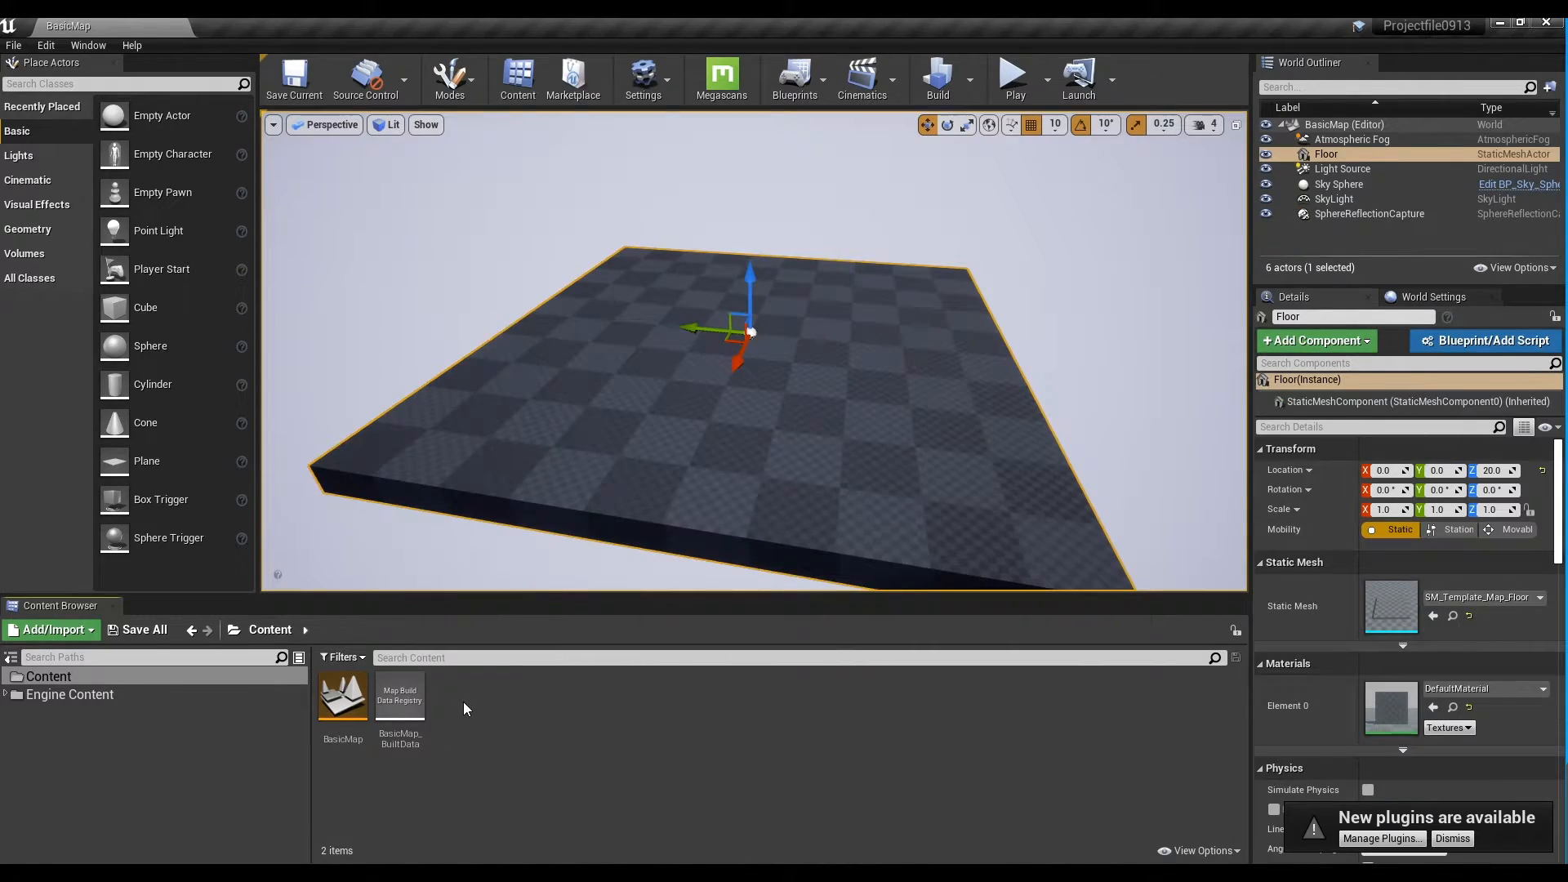
Create a new material named M_GlowNoise in the Content folder.
right_click(463, 703)
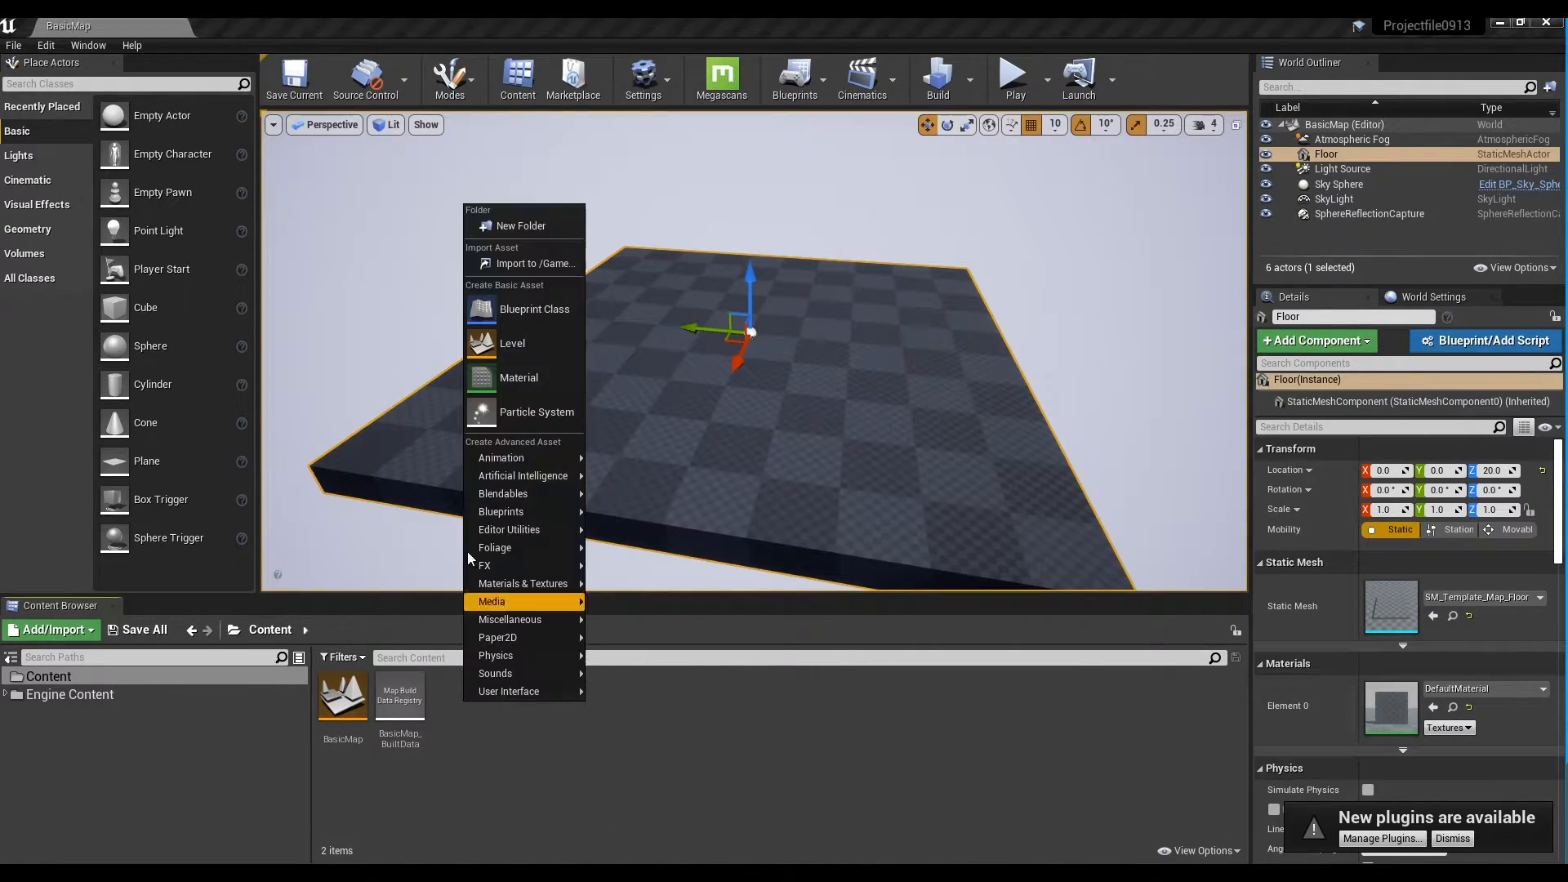
click(538, 381)
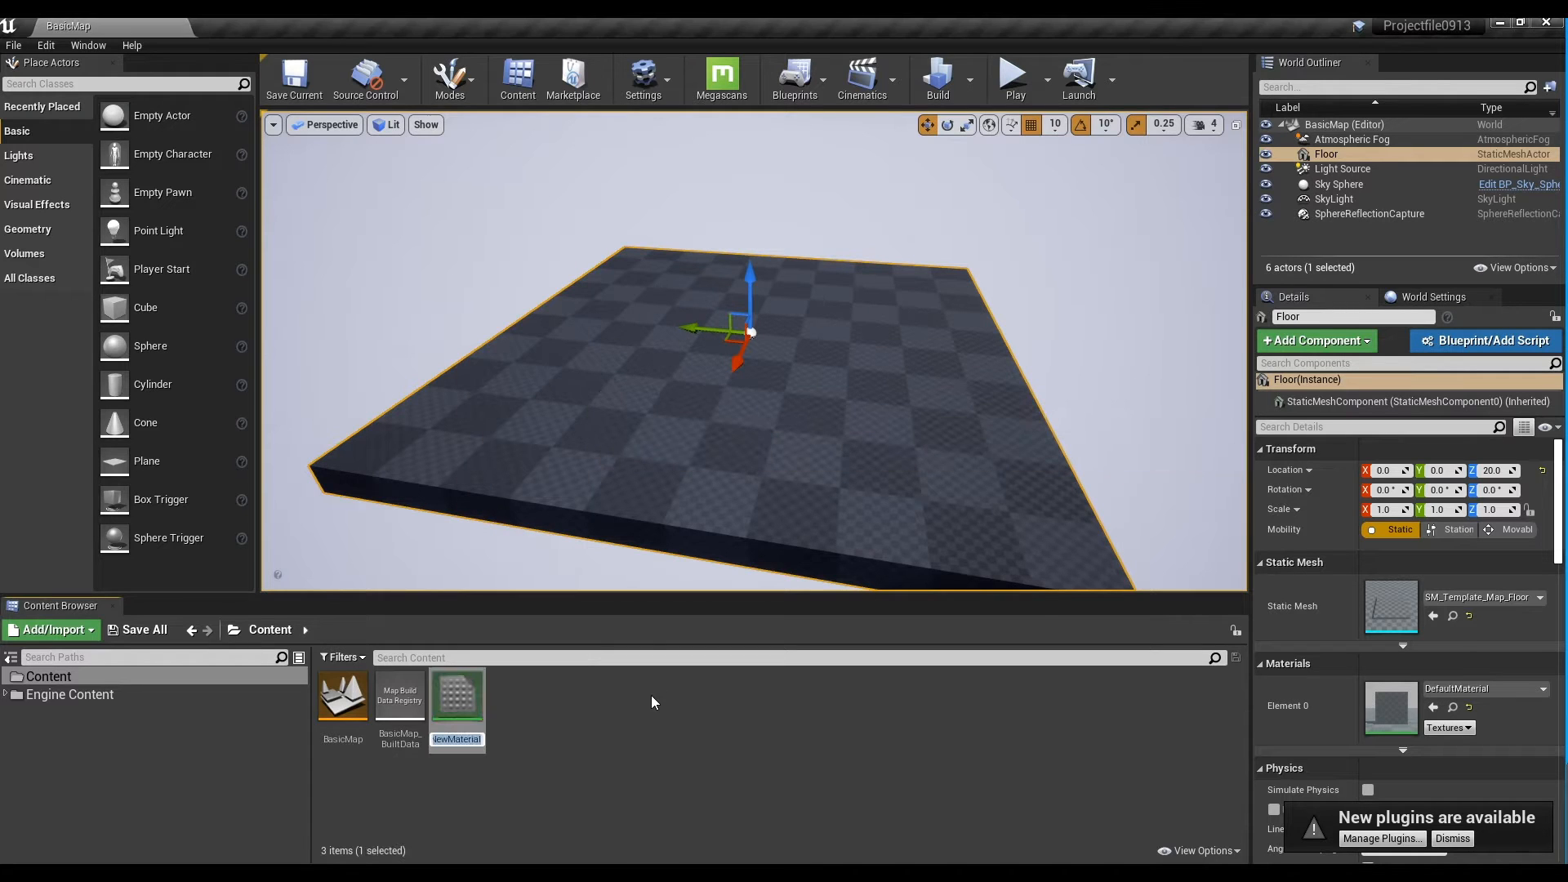
text(M_Glow)
text(Noise)
key(Return)
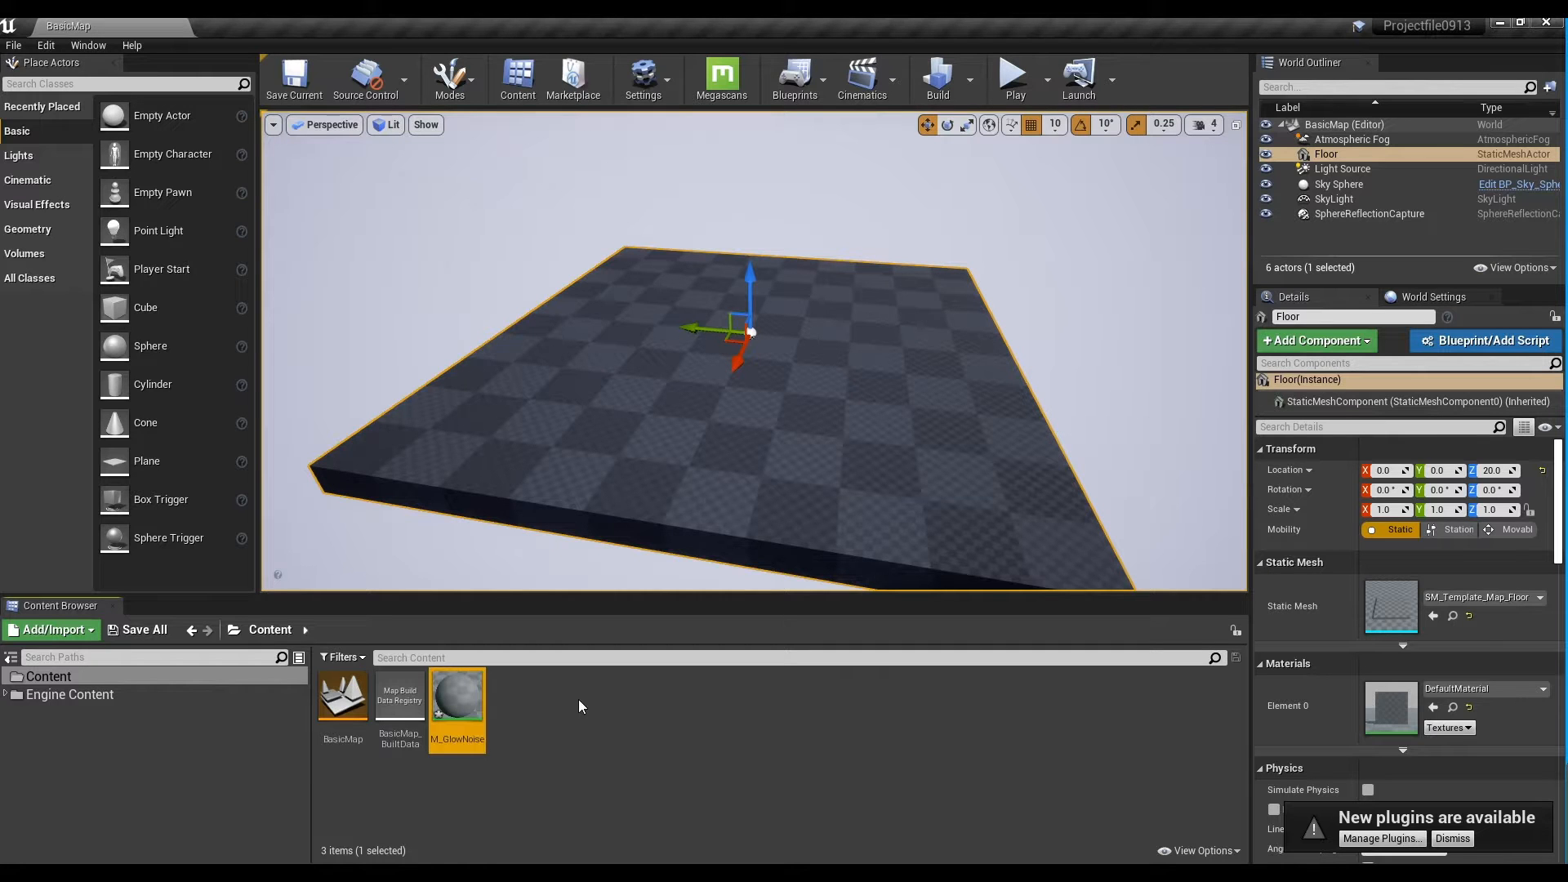
Open the M_GlowNoise material for editing and set its Shading Model to Unlit.
double_click(478, 693)
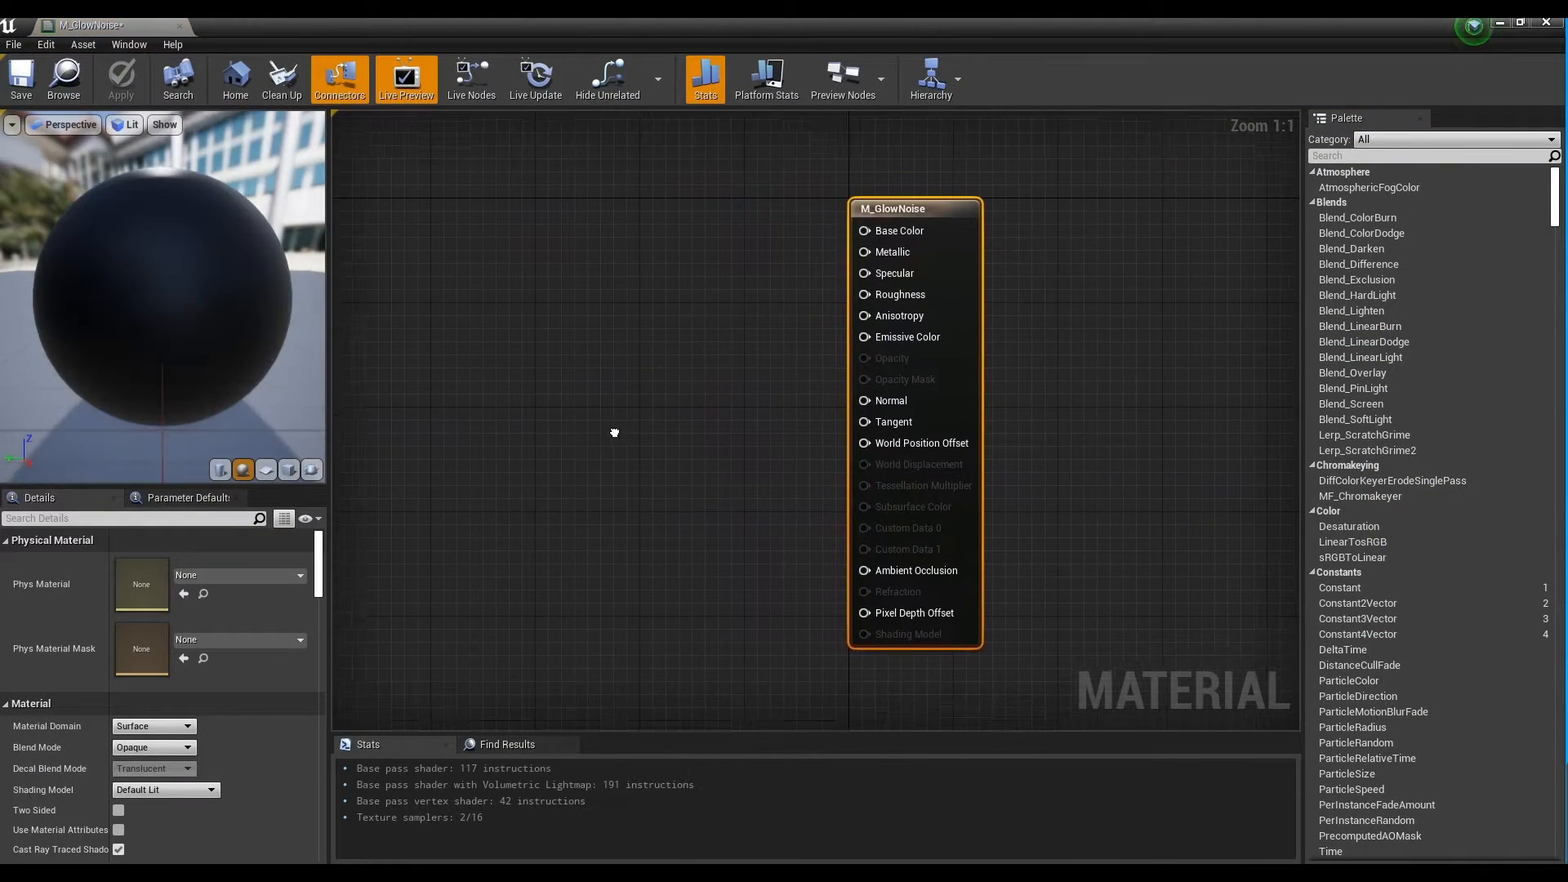
right_drag(754, 432, 762, 432)
click(762, 431)
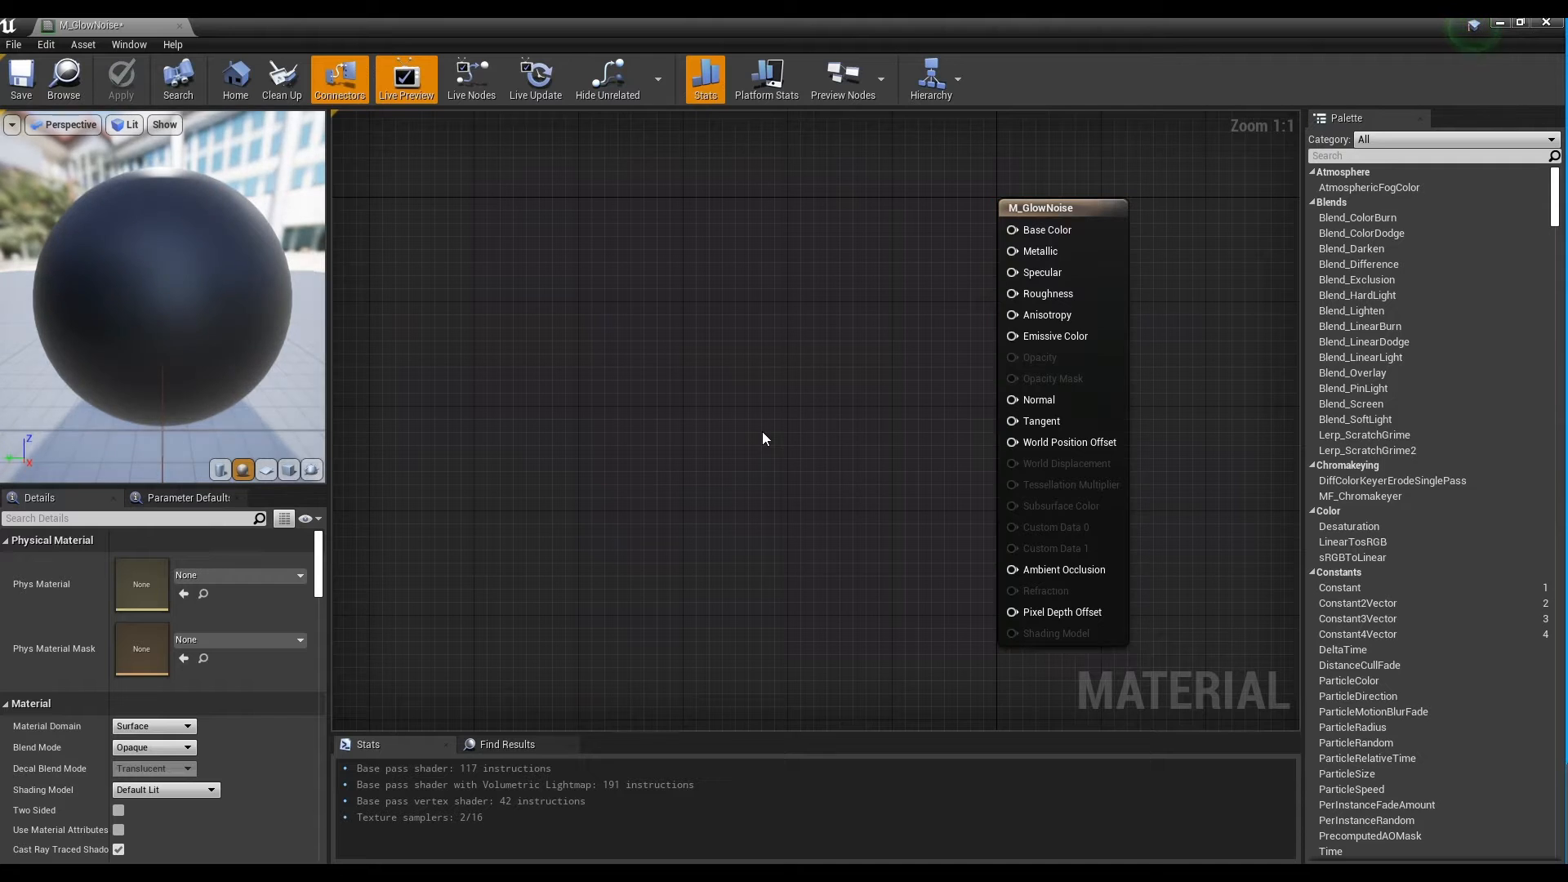
click(137, 789)
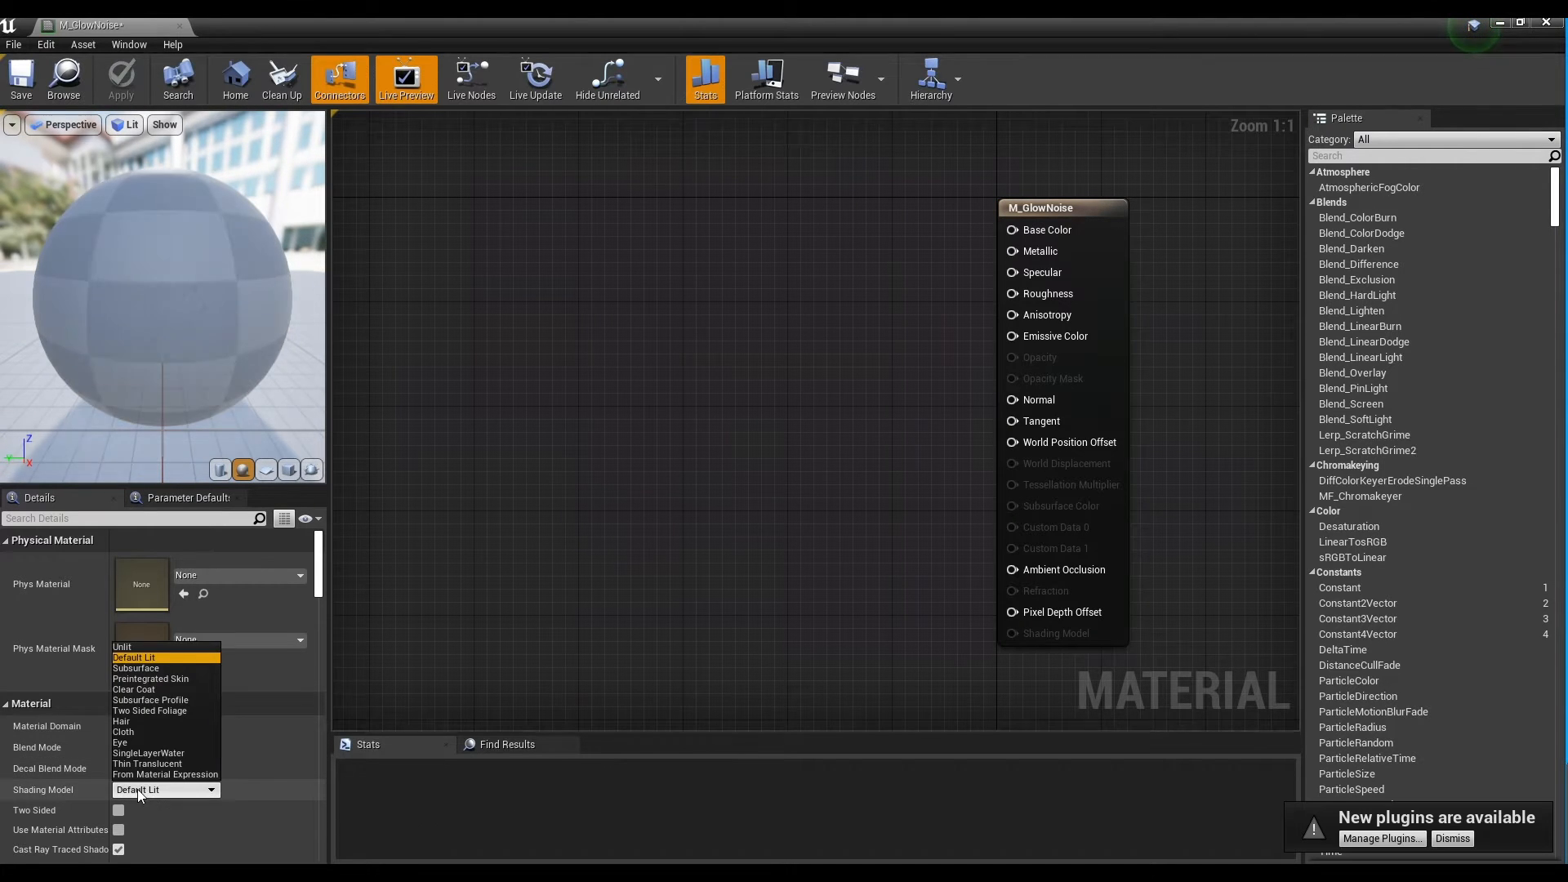
click(168, 645)
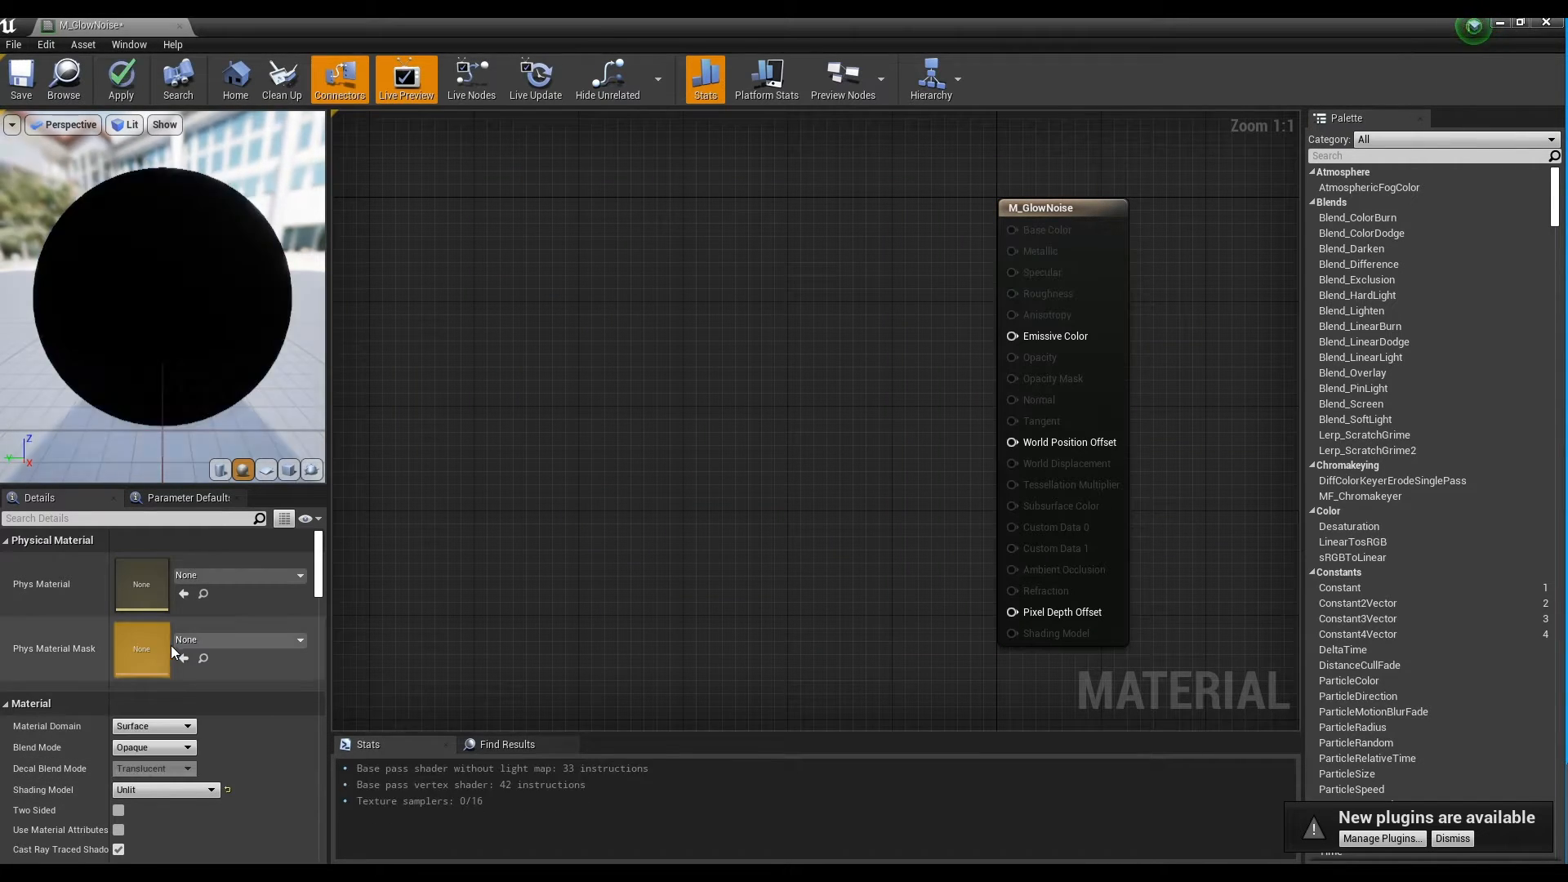
Add a Noise node to the material graph, well to the left of the M_GlowNoise output node.
right_drag(726, 482, 704, 492)
right_click(529, 283)
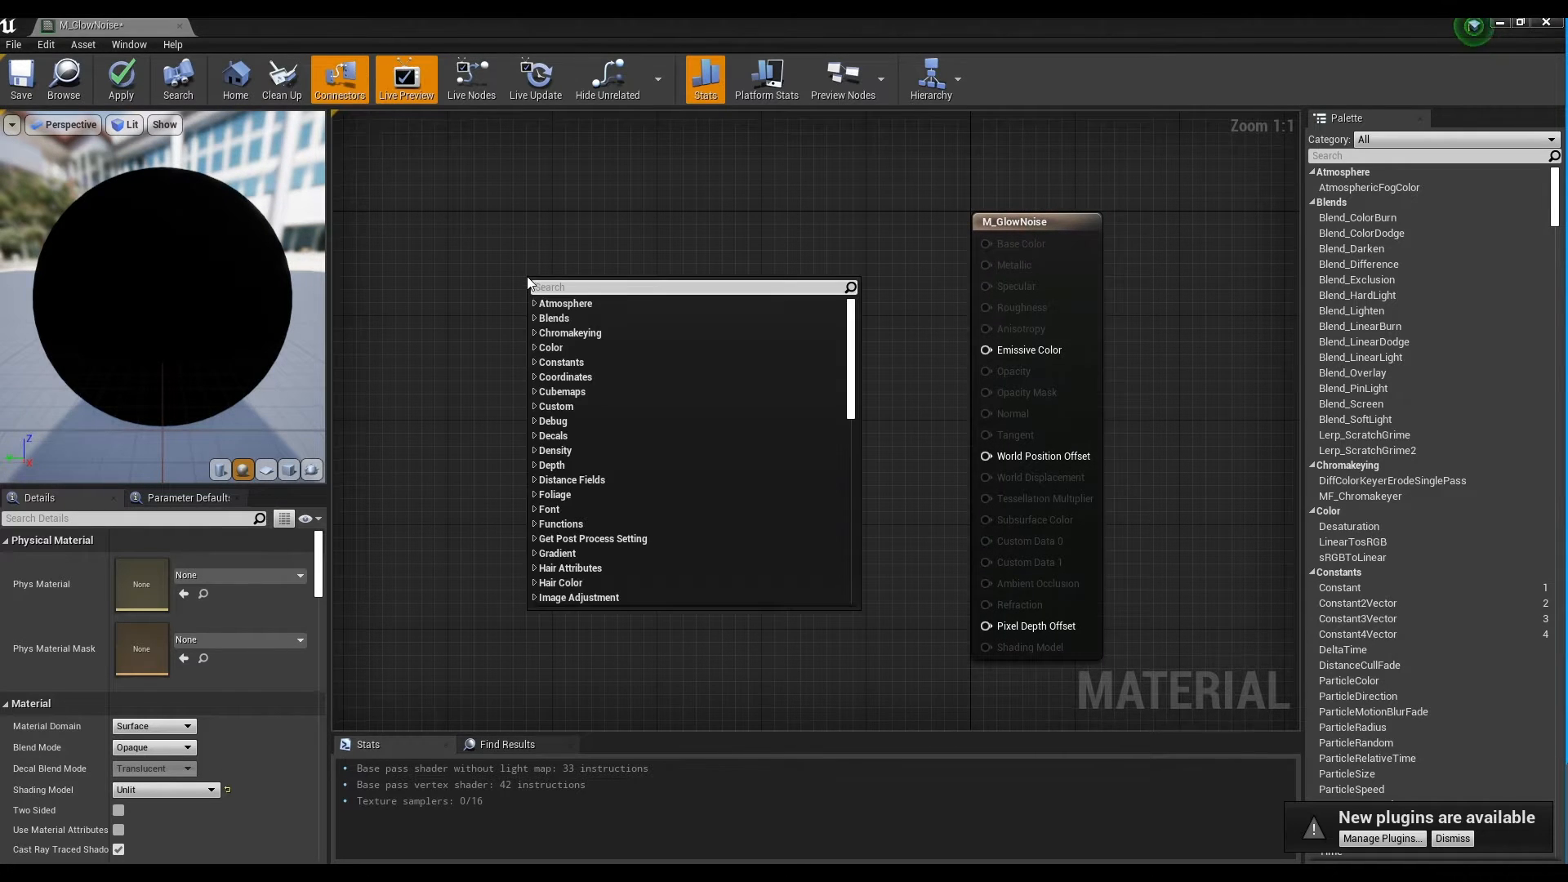
text(noi)
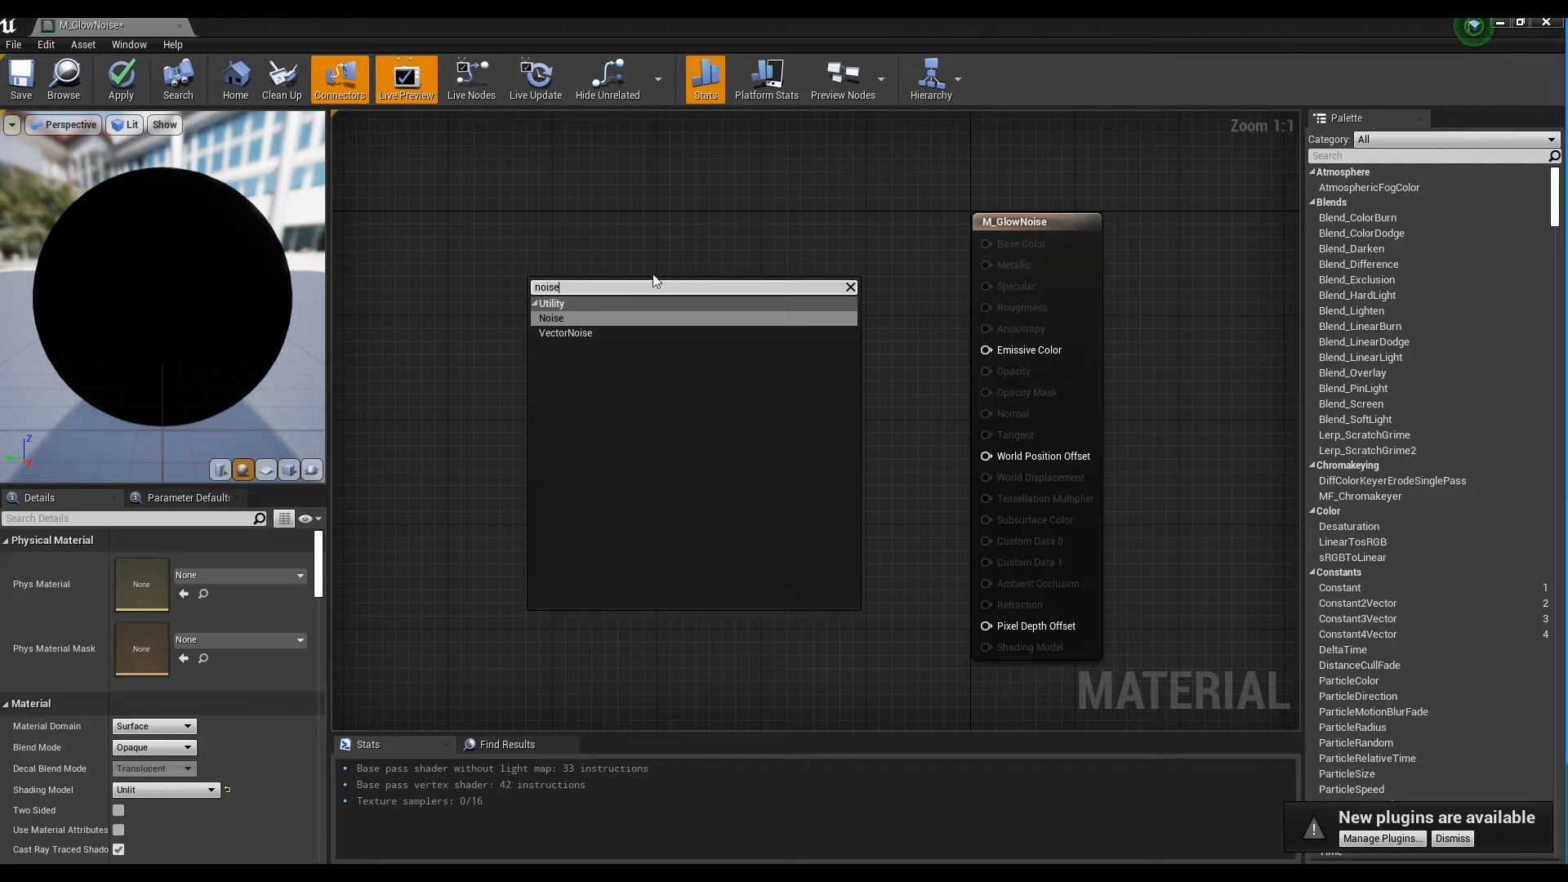
text(se)
click(580, 319)
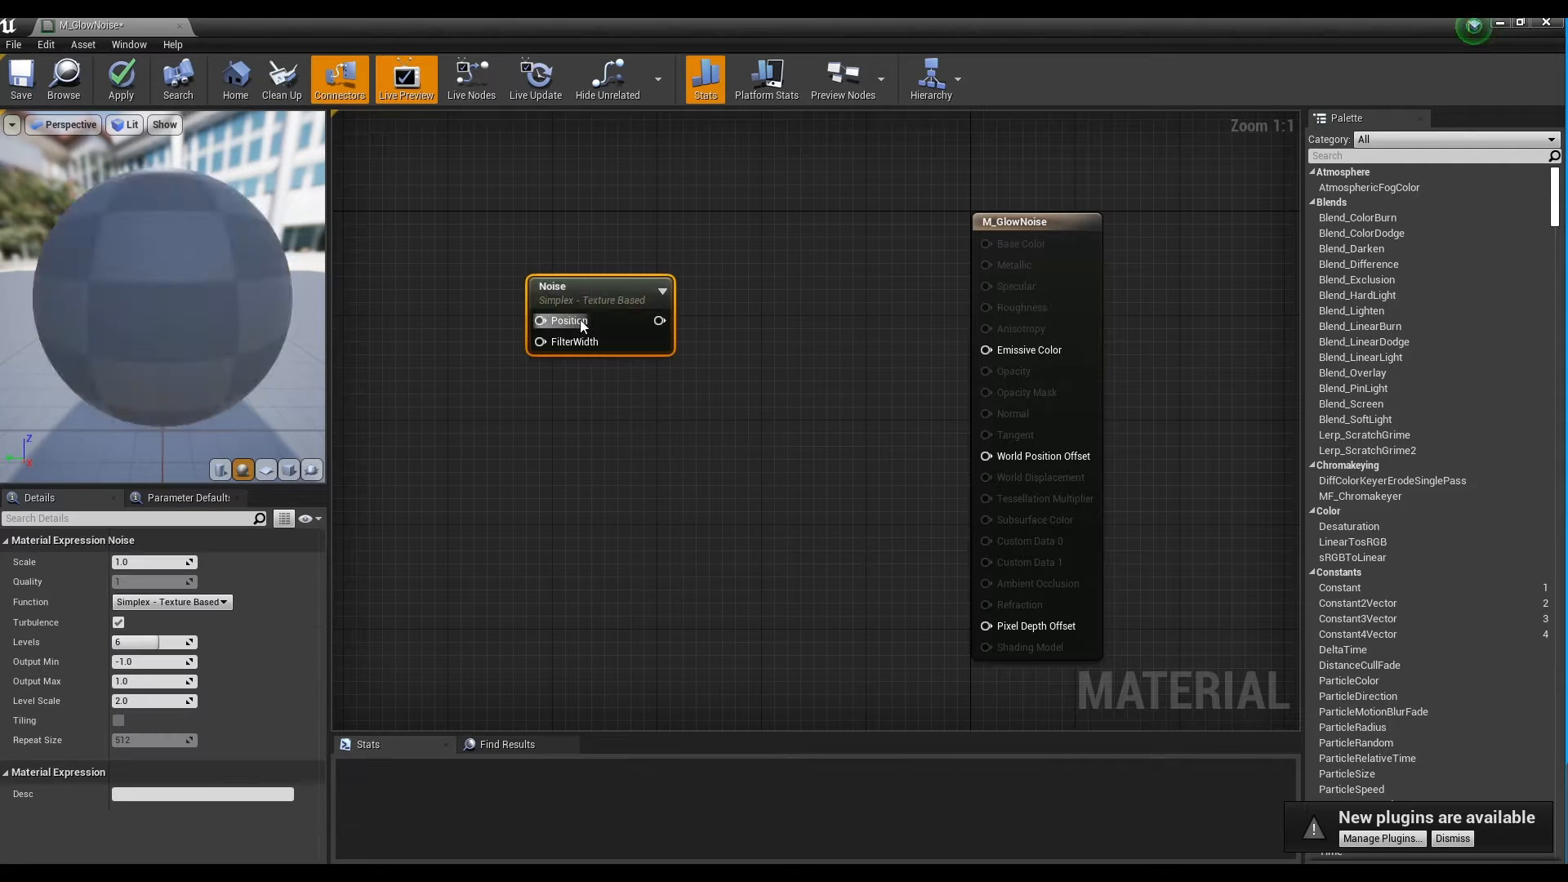
drag(551, 276, 540, 272)
Start previewing the Noise node and set its Scale to 0.025.
right_click(539, 272)
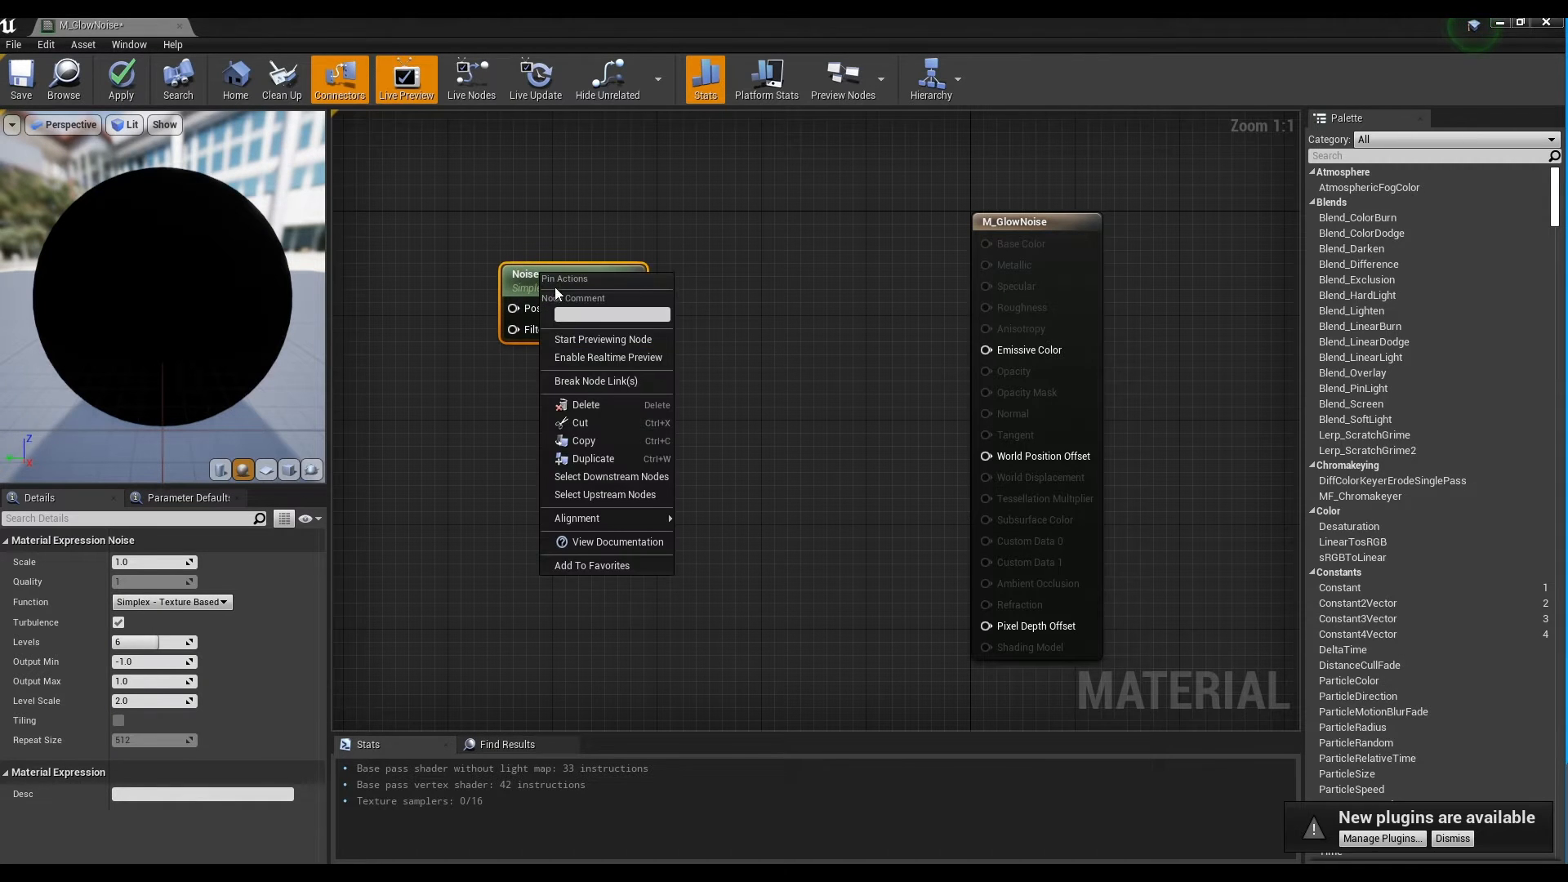
click(585, 335)
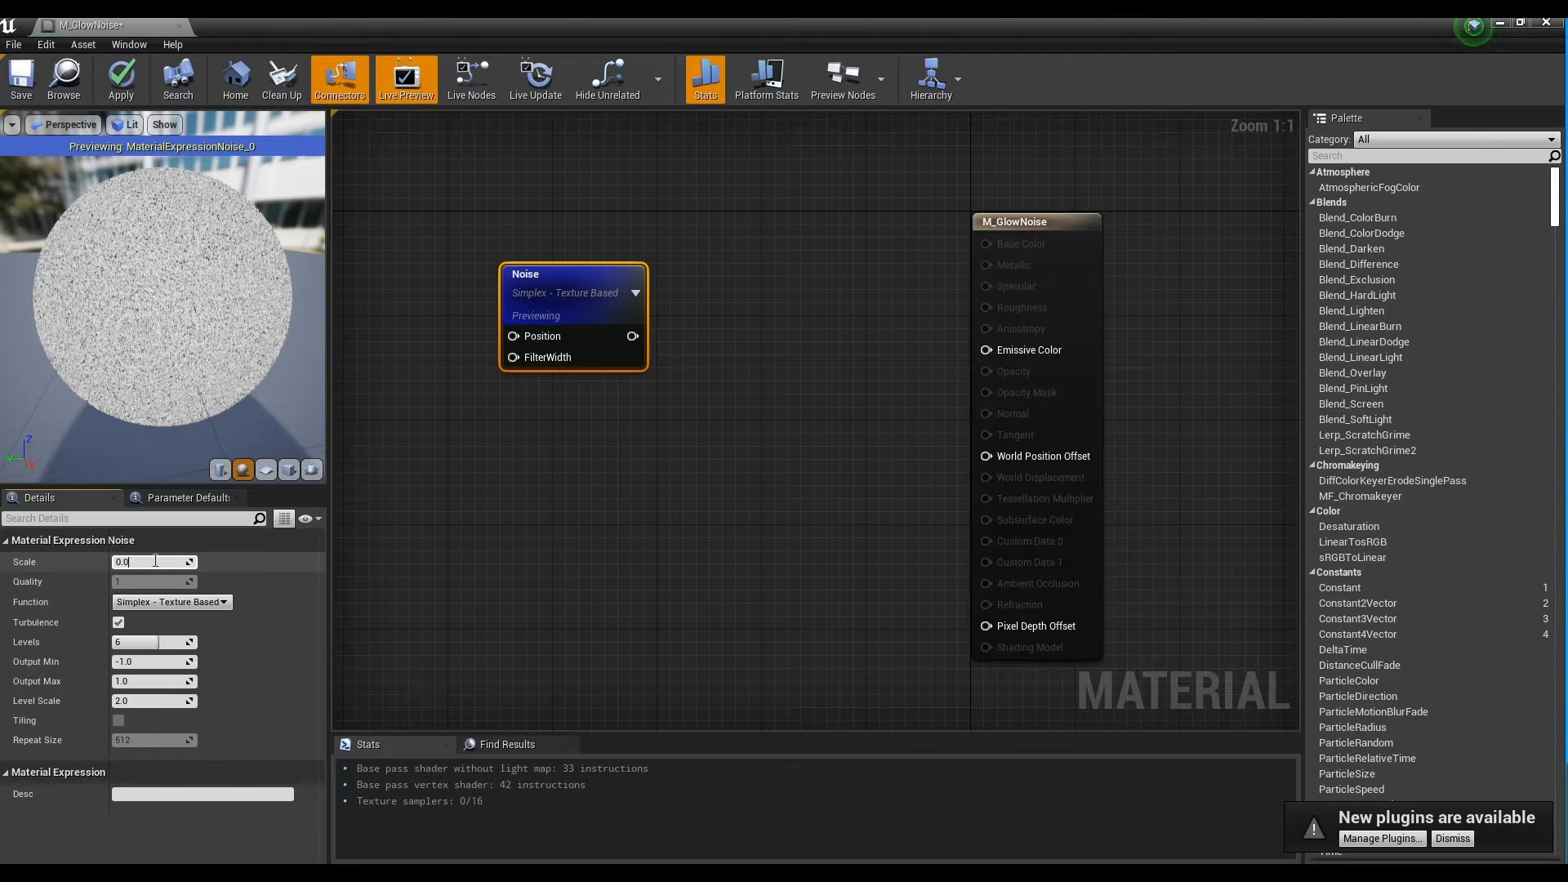
key(Return)
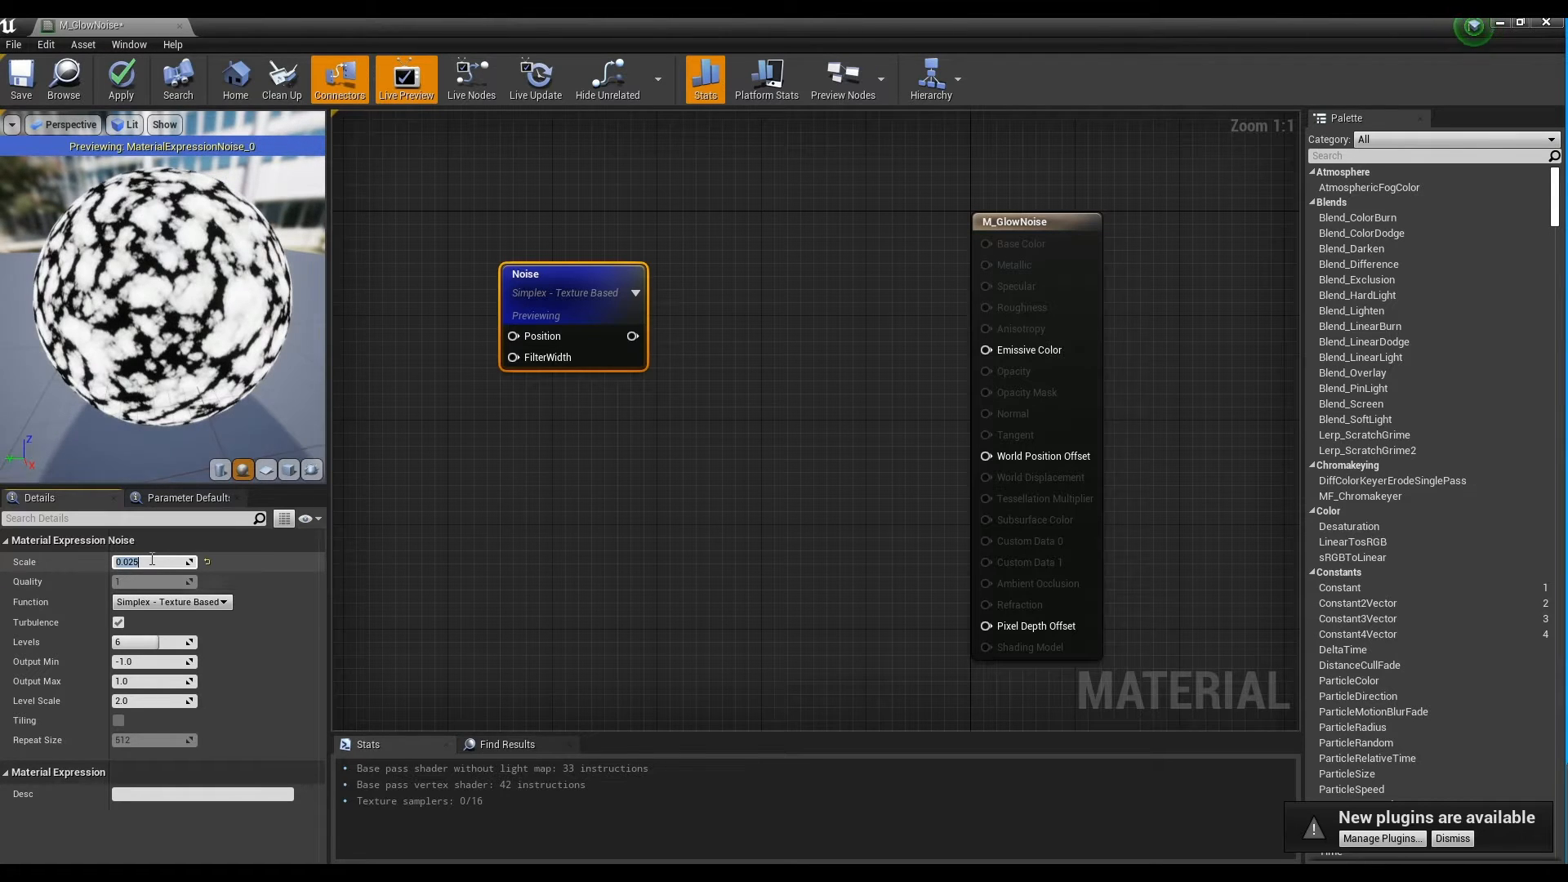
drag(140, 429, 265, 429)
Set the Noise node's Function to Fast Gradient - 3D Texture and its Levels to 3.
click(172, 603)
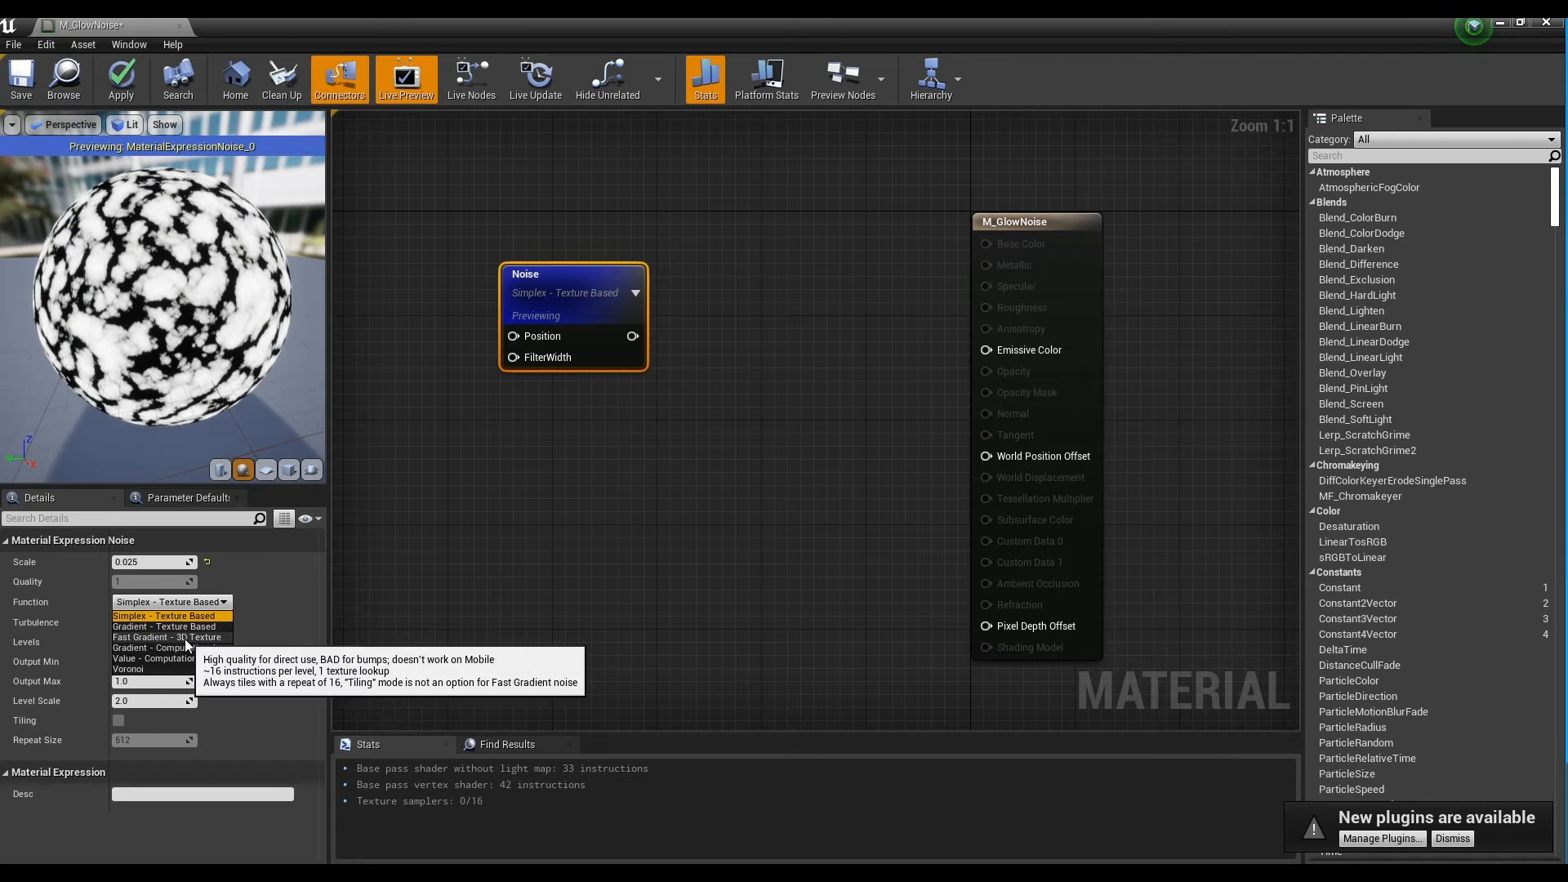
click(185, 638)
mouse_move(170, 330)
mouse_down()
mouse_move(260, 330)
mouse_move(162, 298)
mouse_move(159, 319)
mouse_up()
click(121, 641)
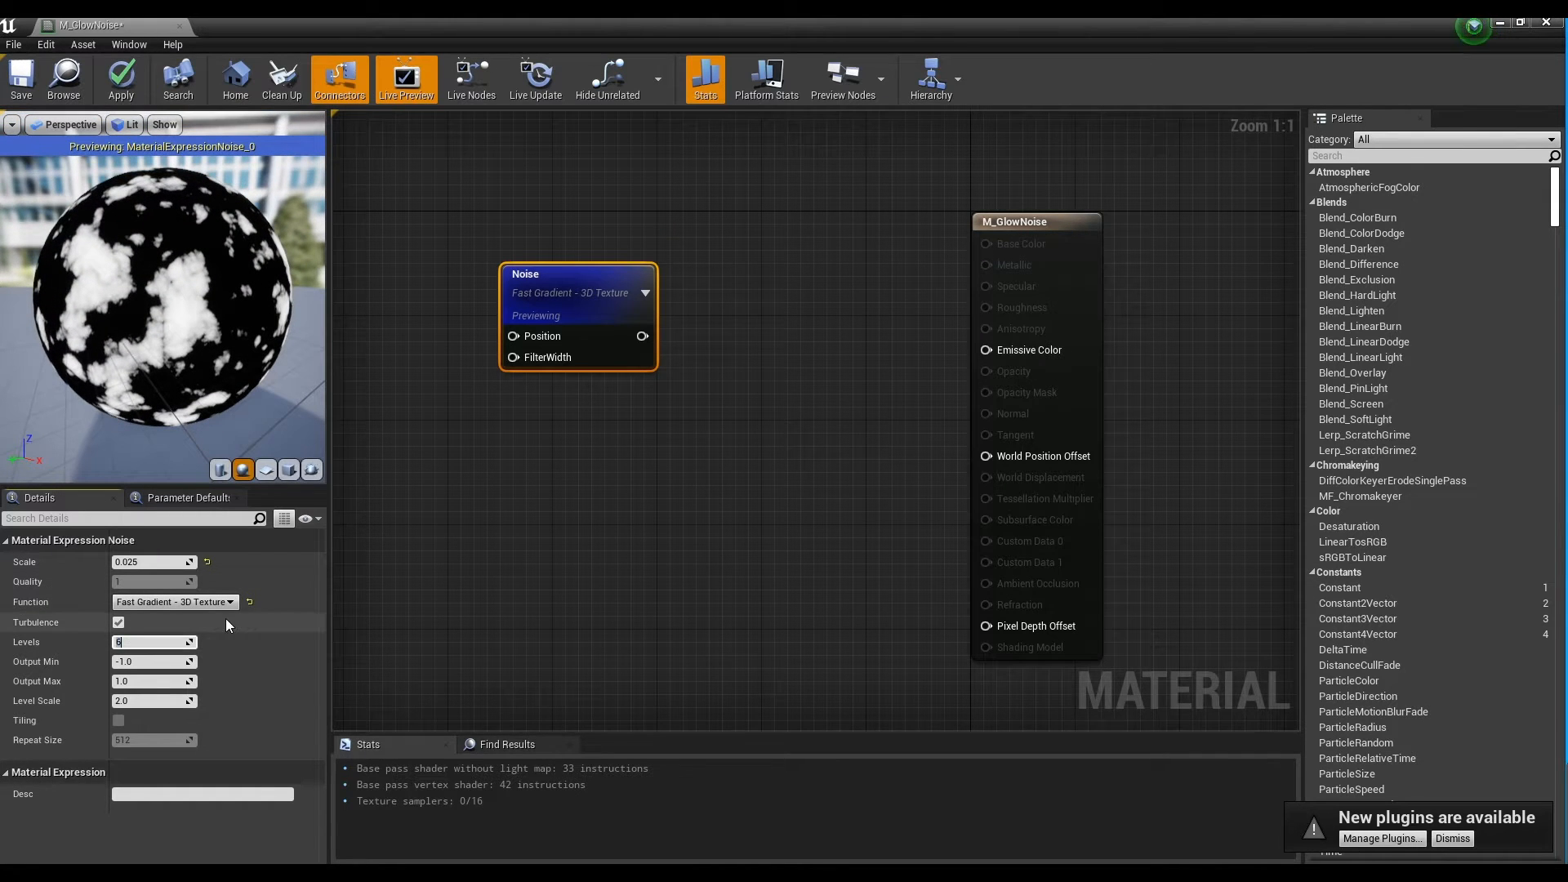
text(3)
key(Return)
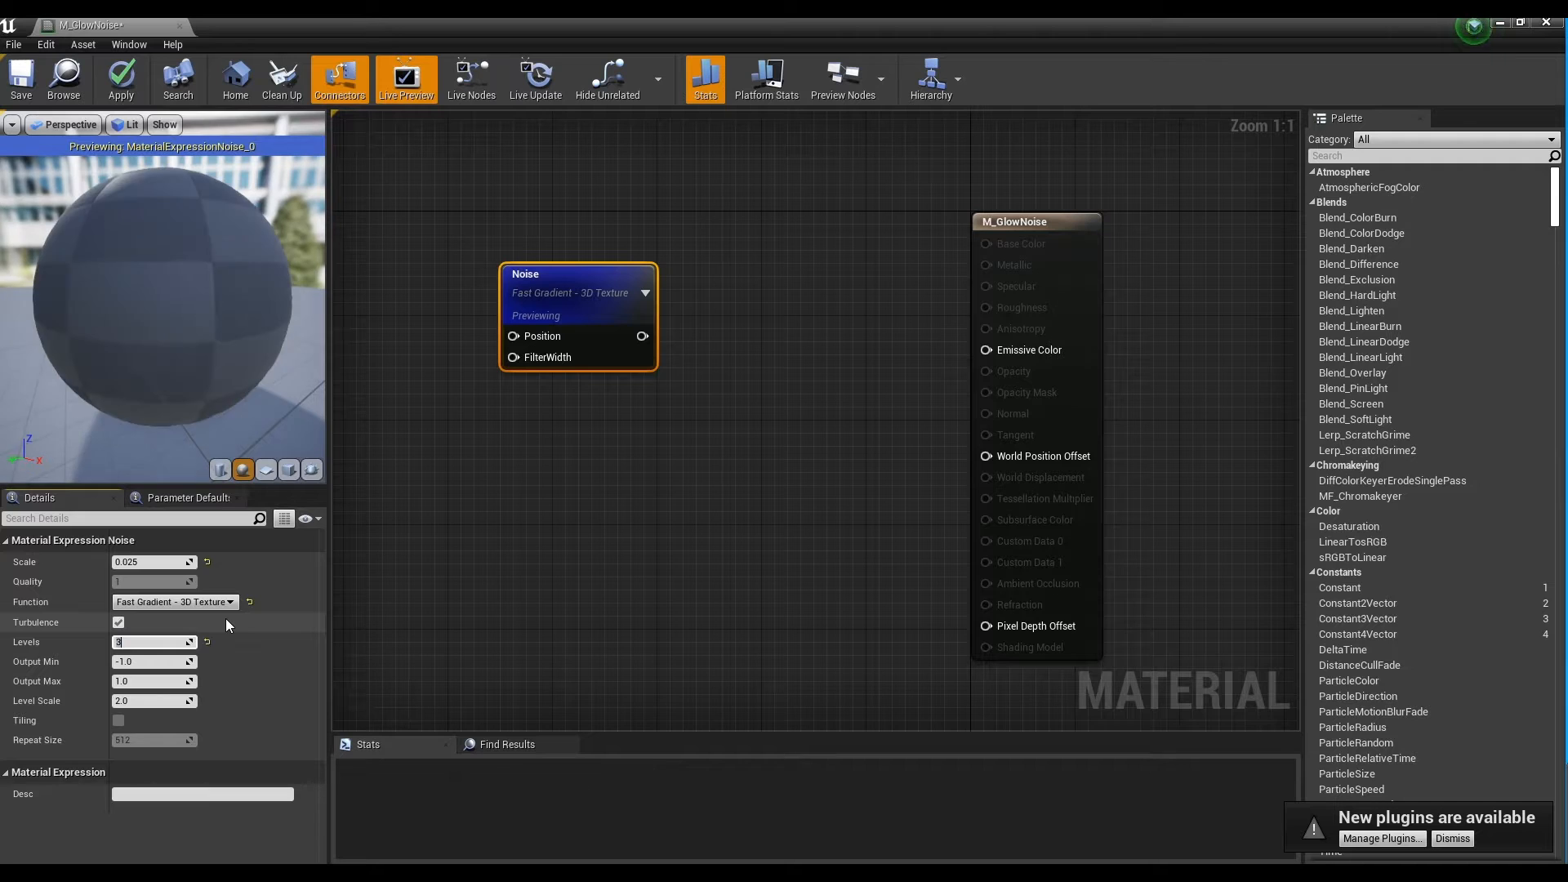
Set the Noise node's Output Min to -0.6 and its Level Scale to 1.
click(157, 662)
text(-0.6)
key(Return)
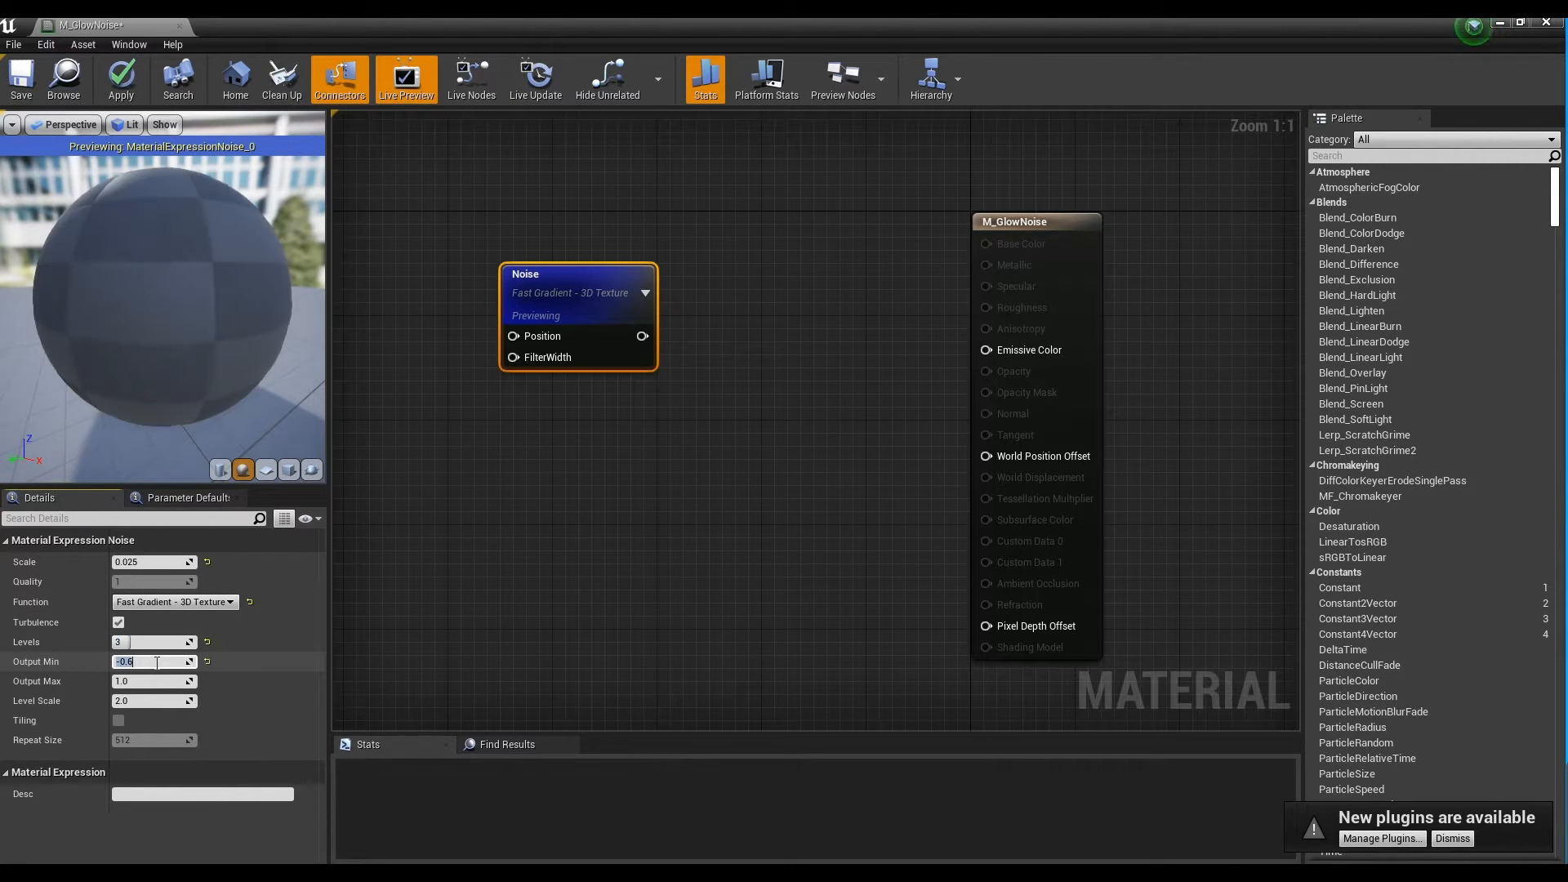
mouse_move(163, 310)
mouse_down()
mouse_move(114, 294)
mouse_move(179, 320)
mouse_up()
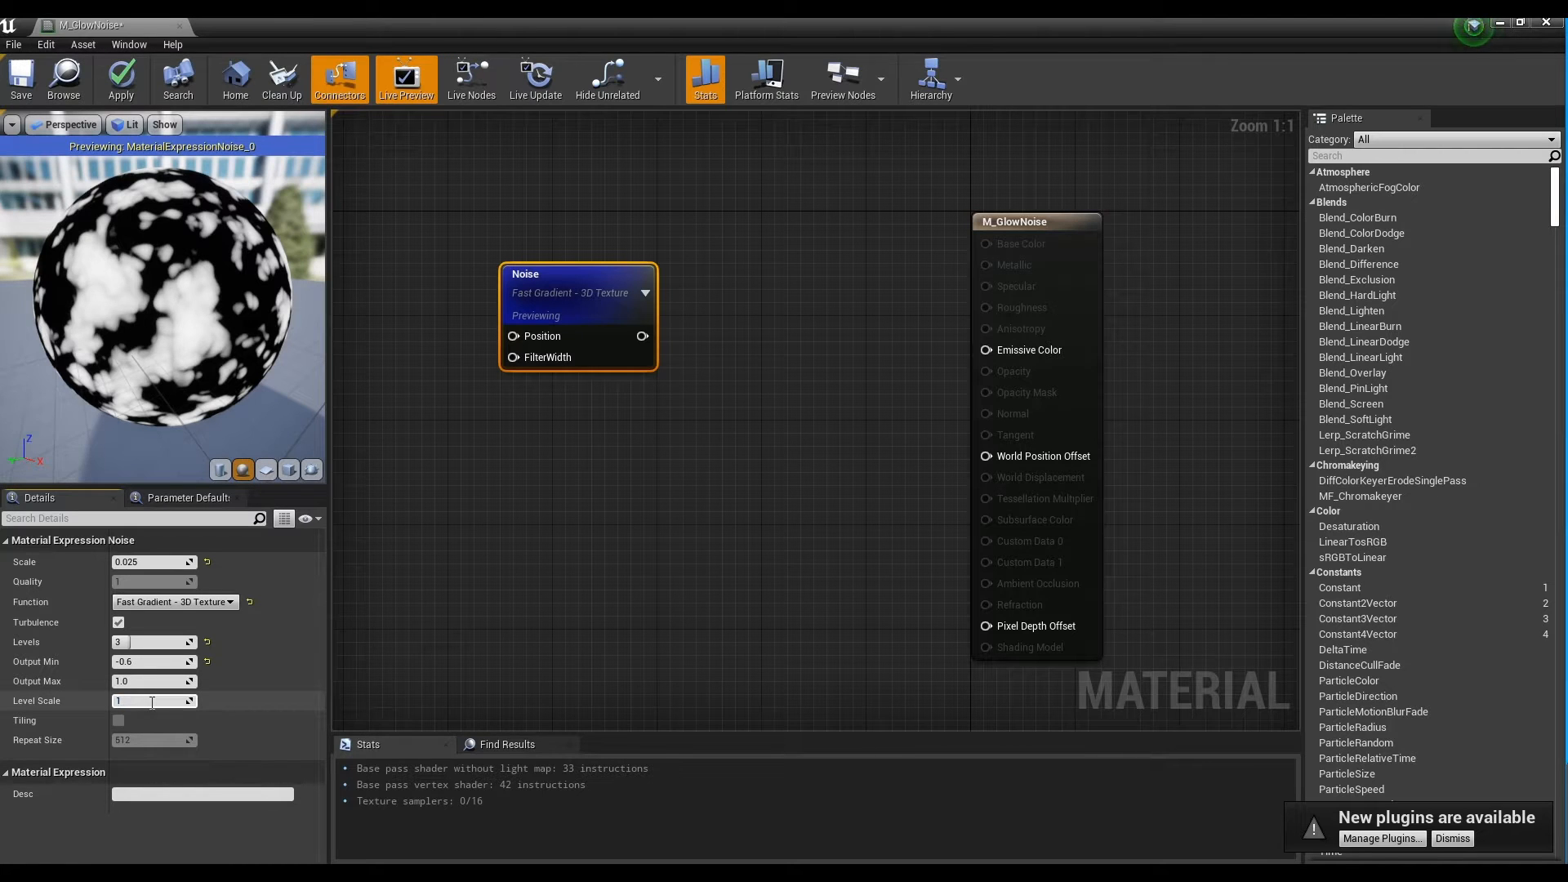
key(Return)
mouse_move(158, 351)
mouse_down()
mouse_move(182, 352)
mouse_move(217, 310)
mouse_move(186, 353)
mouse_up()
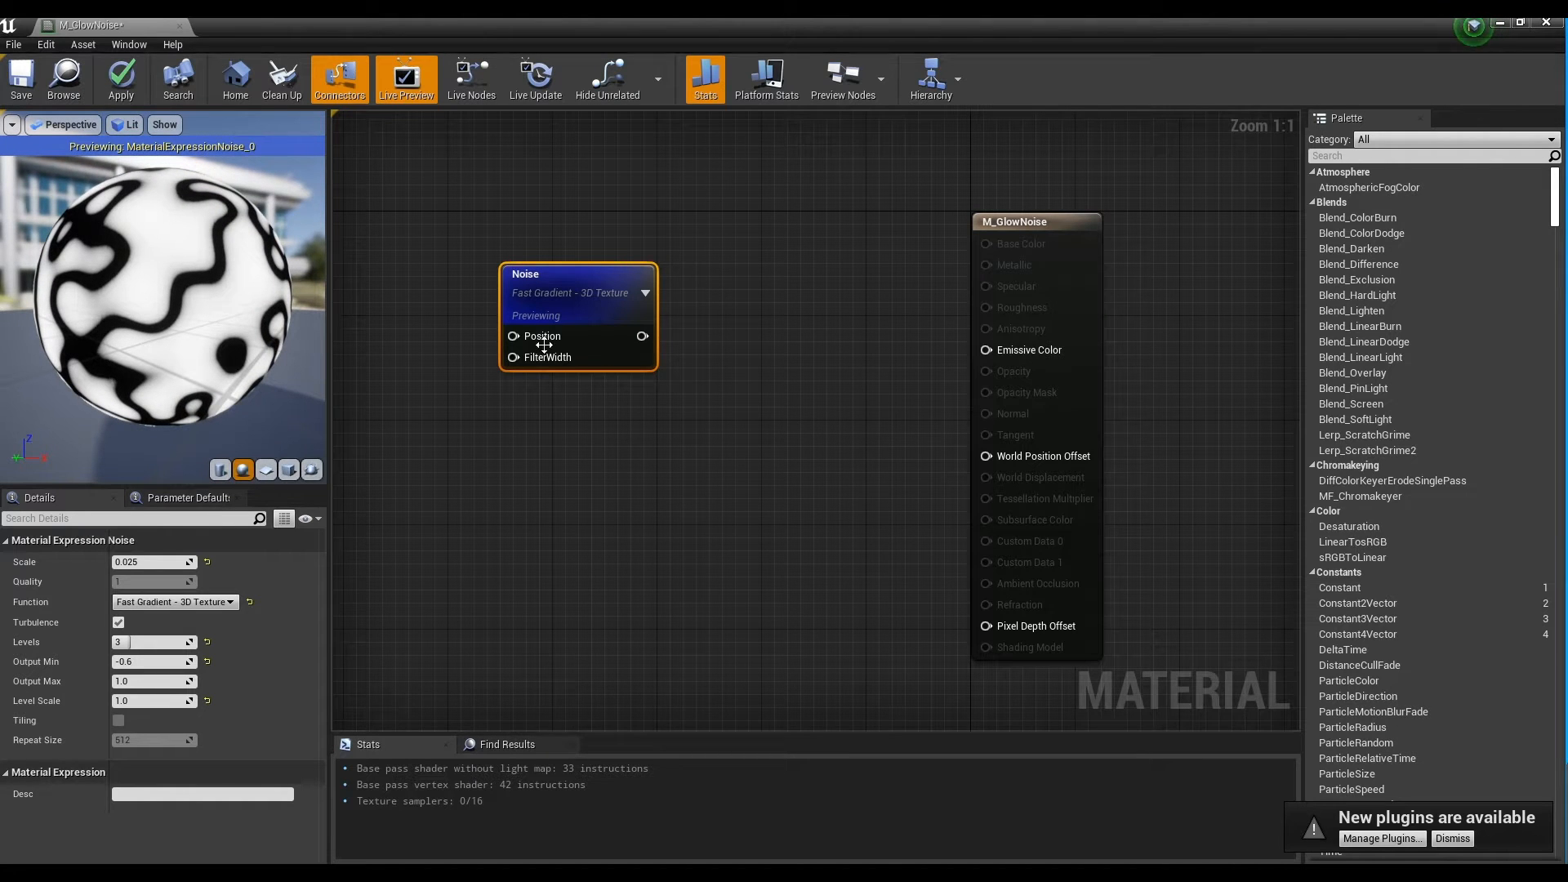
Stop previewing the Noise node and move it further away from the material output node.
right_drag(714, 321, 686, 274)
right_click(686, 274)
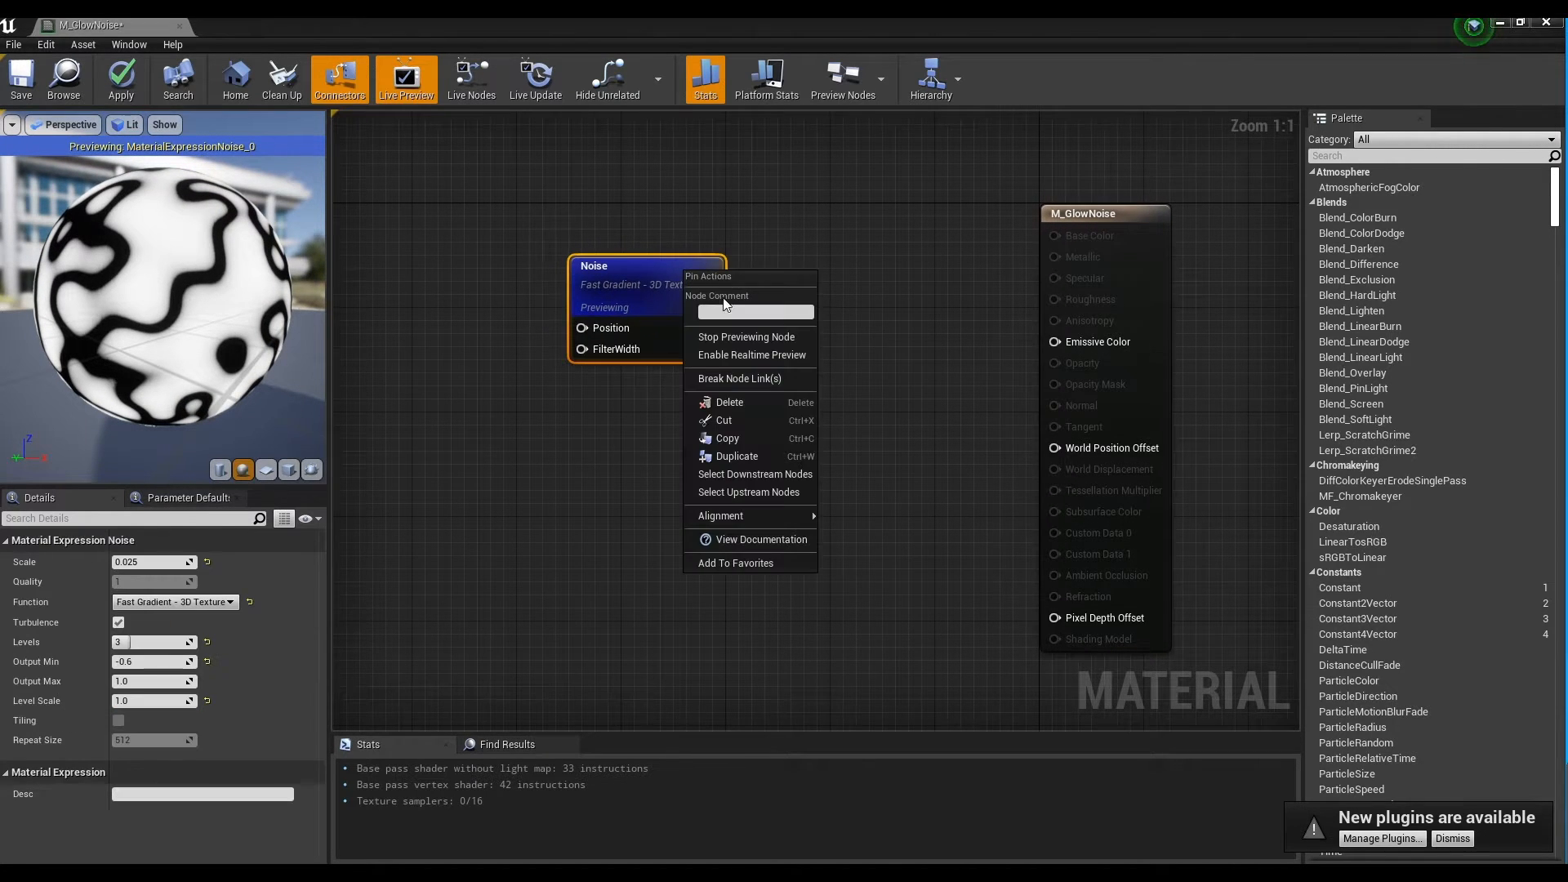
click(739, 335)
drag(636, 282, 581, 282)
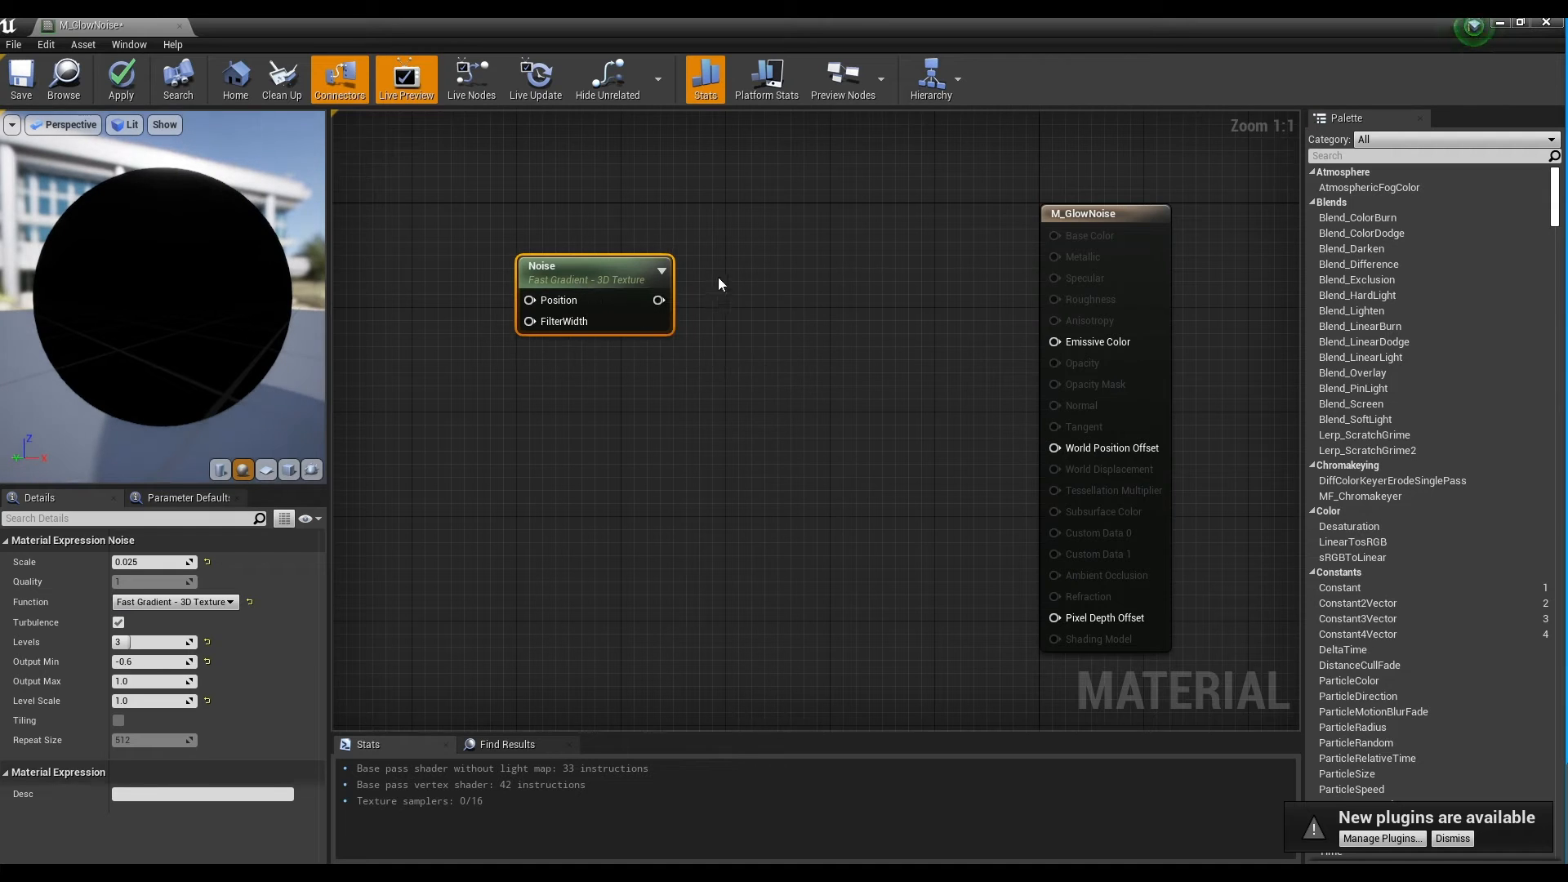
Add a OneMinus node just to the right of the Noise node.
right_click(719, 280)
text(oneminus)
key(Return)
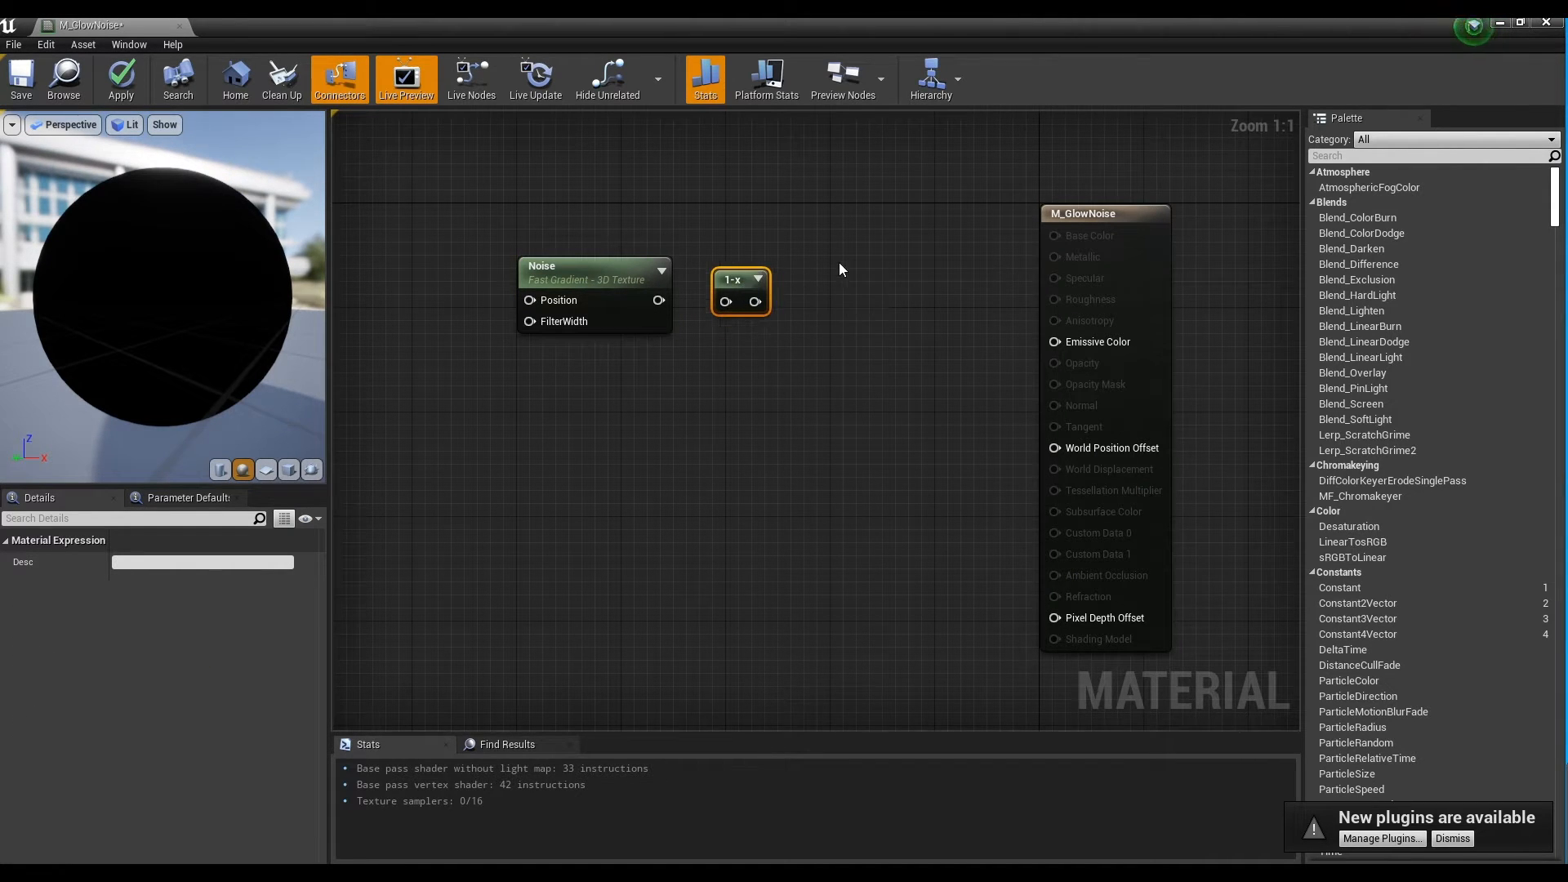
Add a Power node, line it up next to the OneMinus node, and set its Const Exponent to 10.
right_click(841, 270)
text(power)
key(Return)
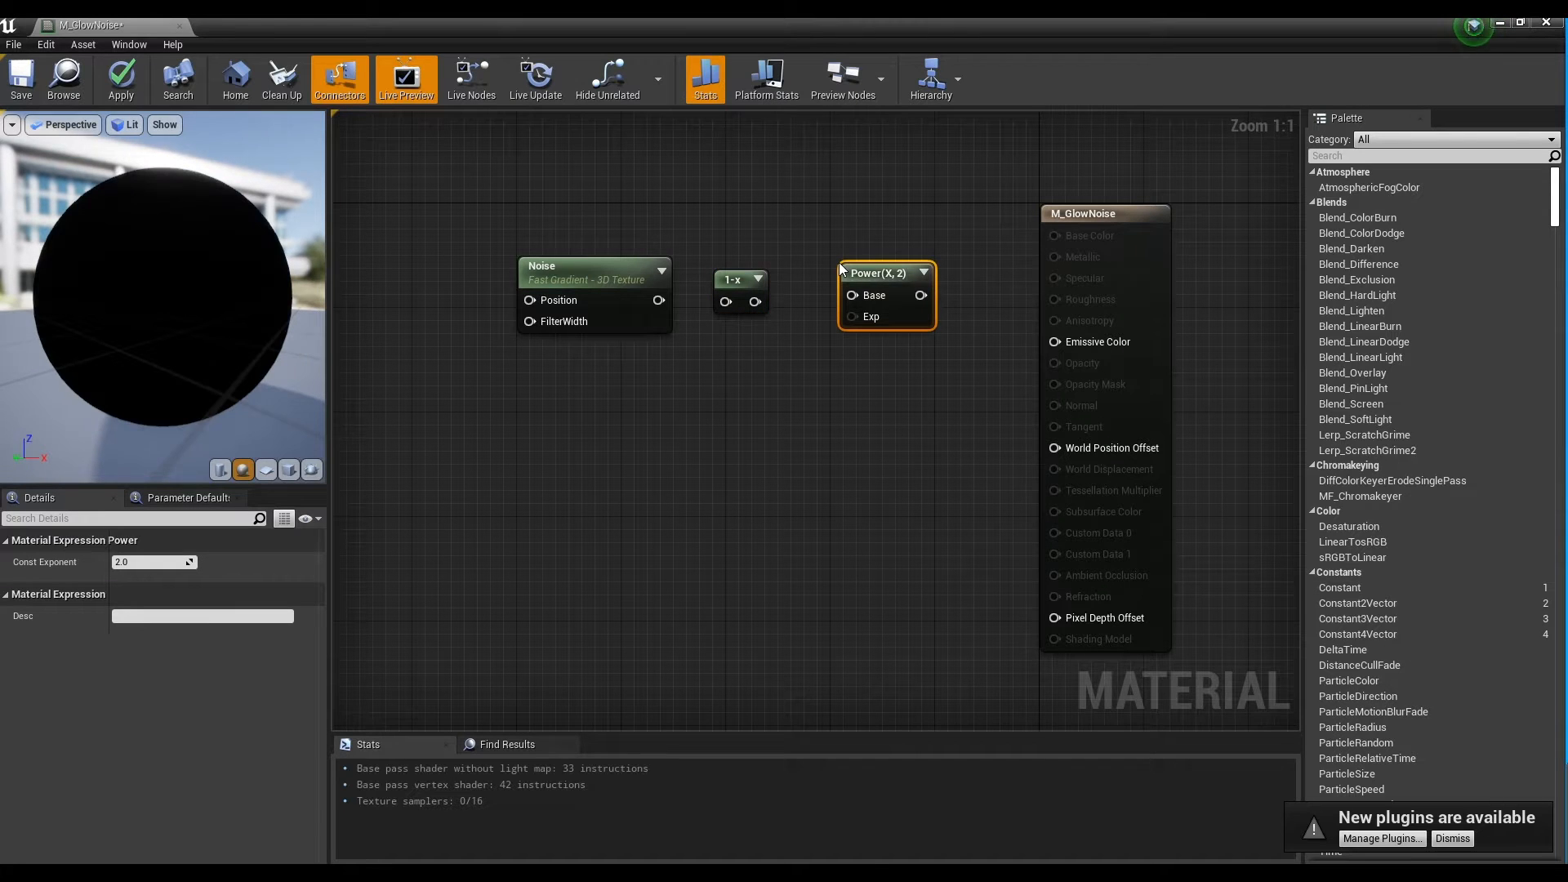
drag(845, 279, 743, 264)
drag(839, 280, 826, 267)
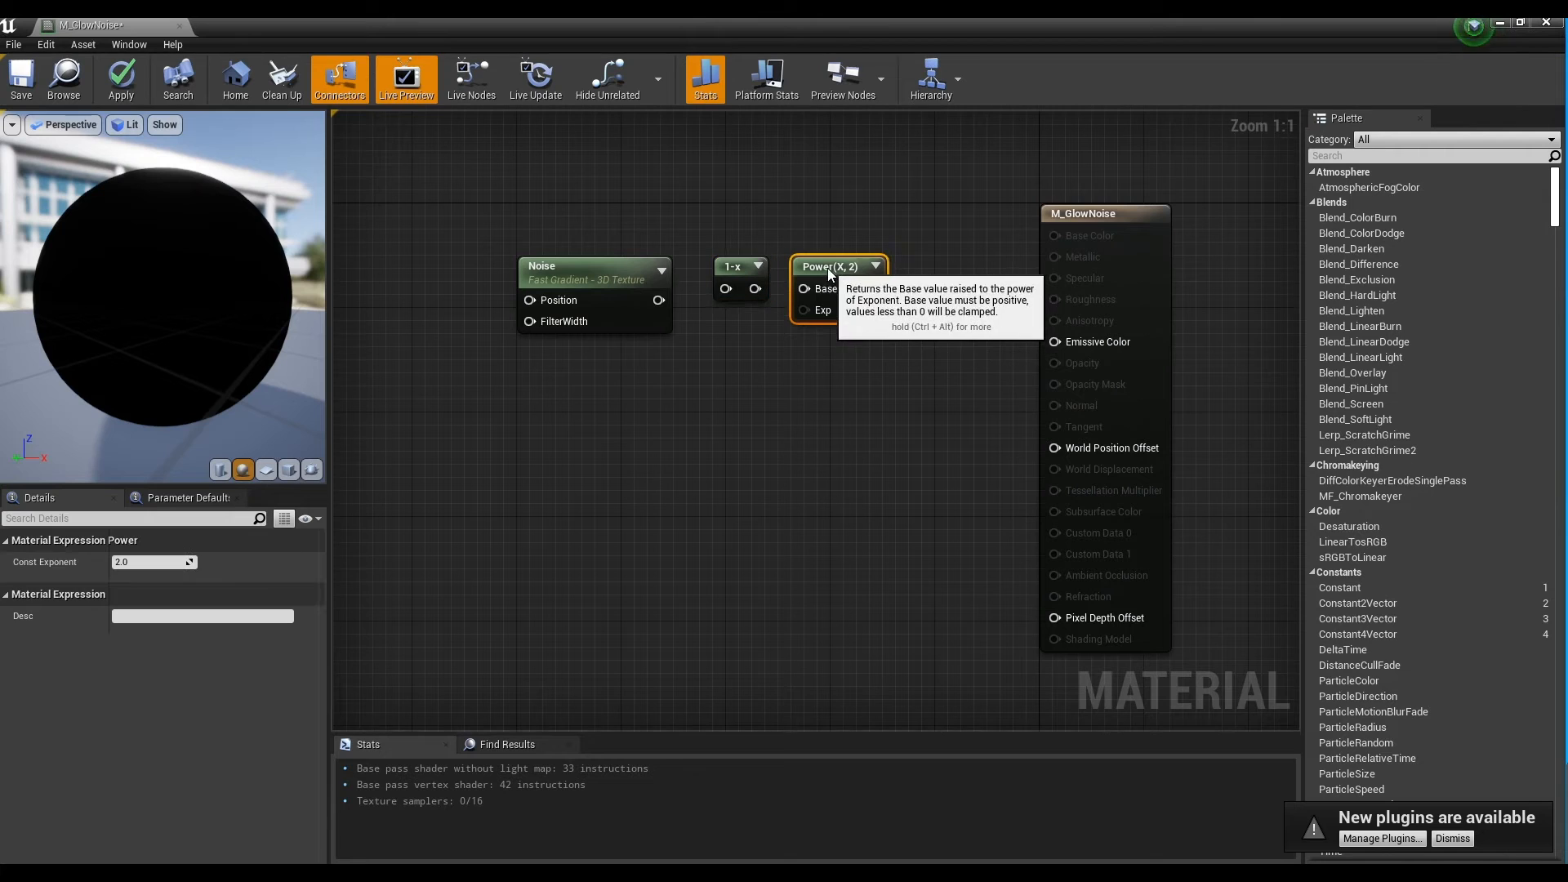
click(155, 563)
text(10)
key(Return)
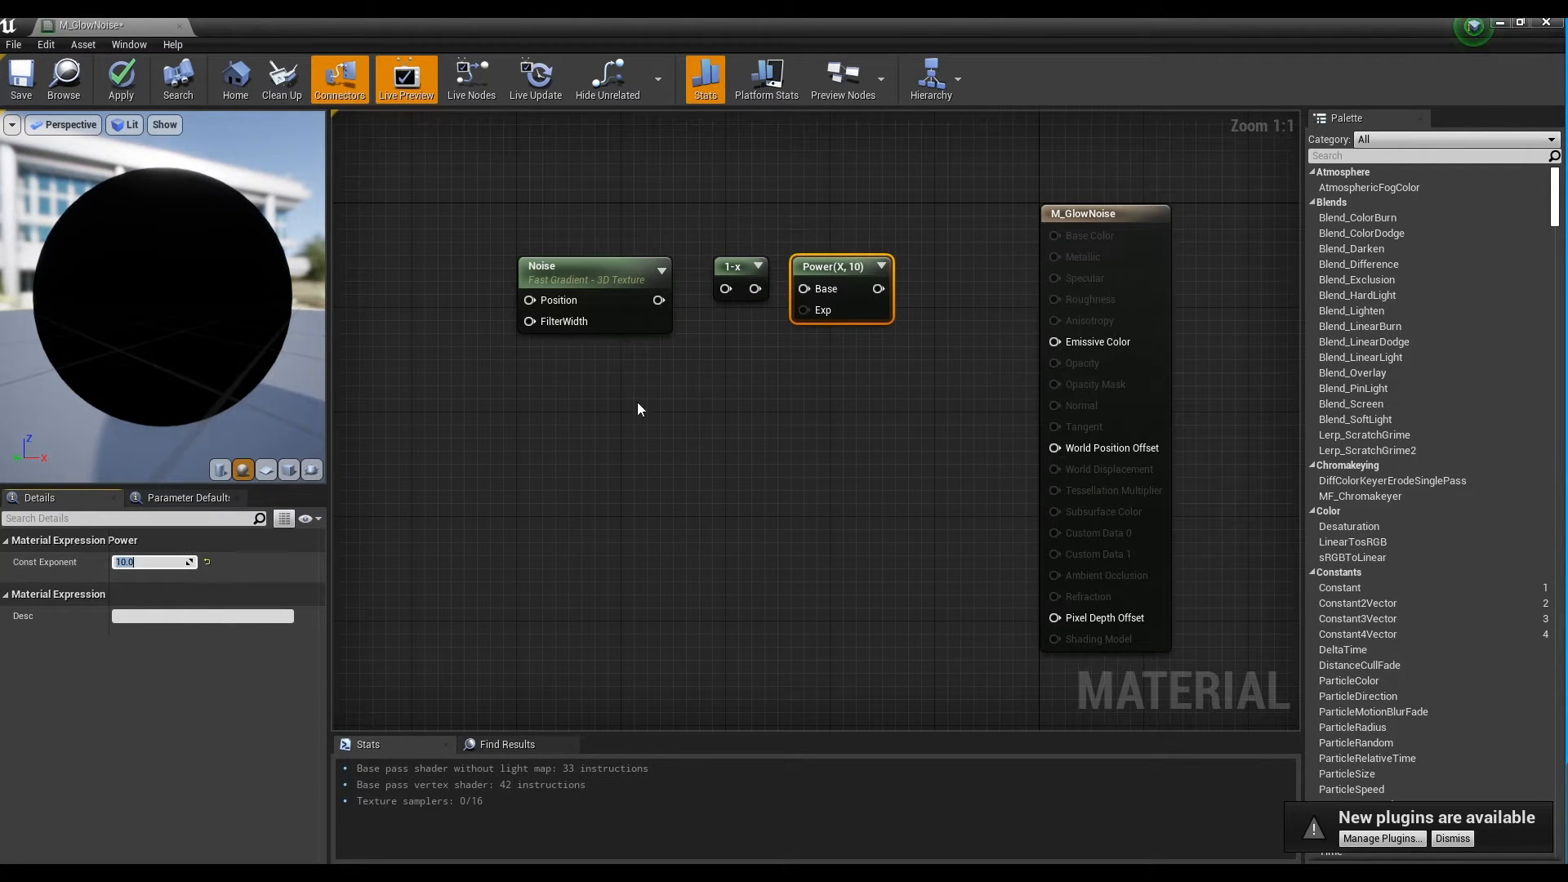
Connect Noise through OneMinus to the Power node's Base input and briefly preview the Power result on the sphere.
click(688, 338)
drag(659, 300, 817, 287)
right_click(841, 266)
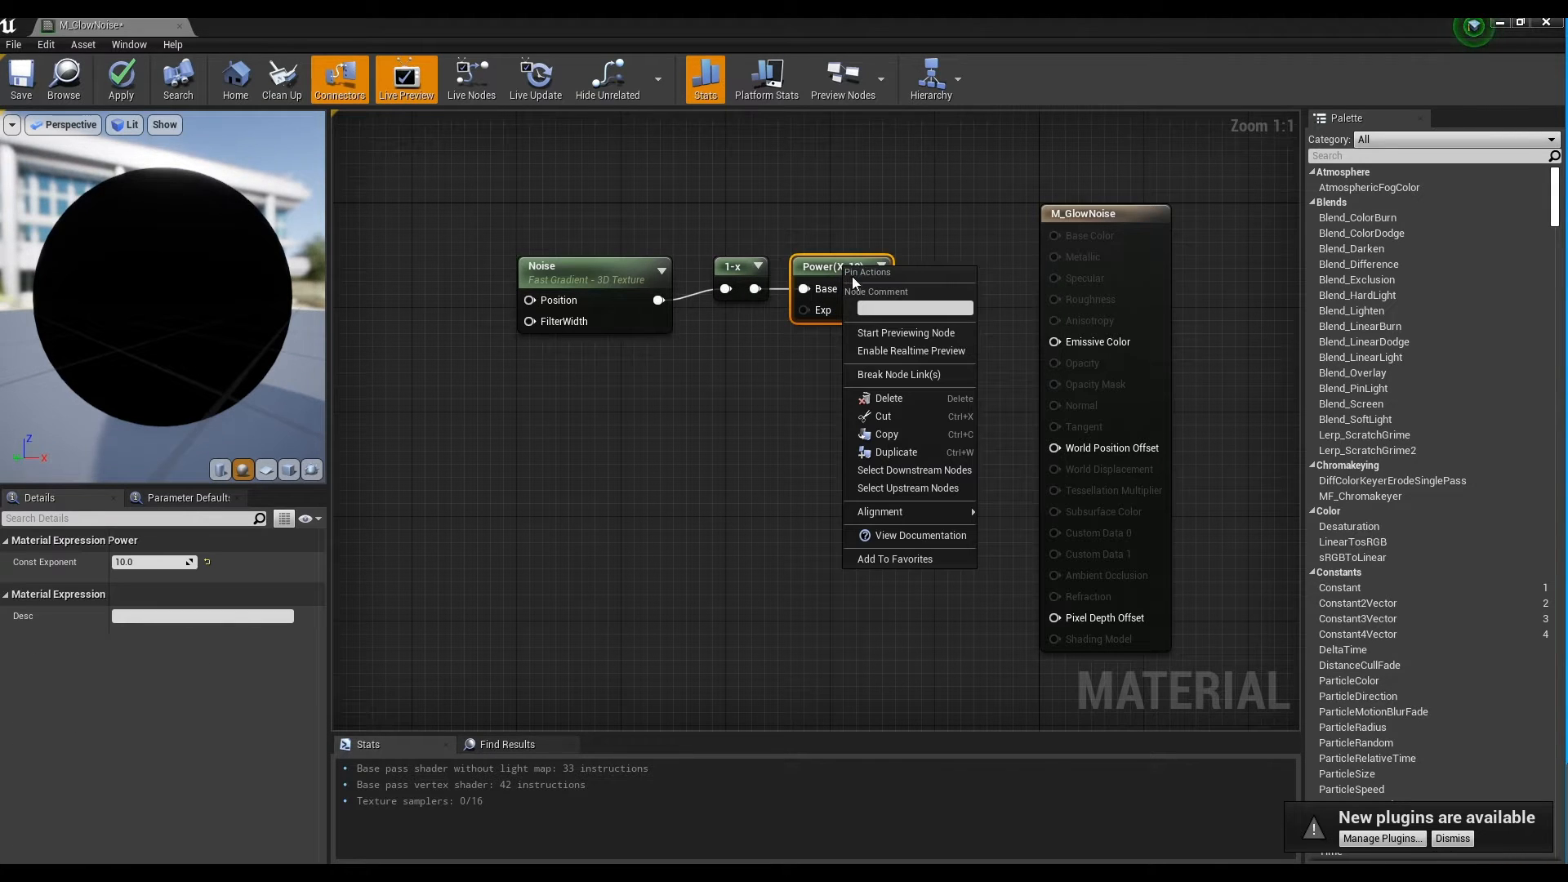
click(885, 331)
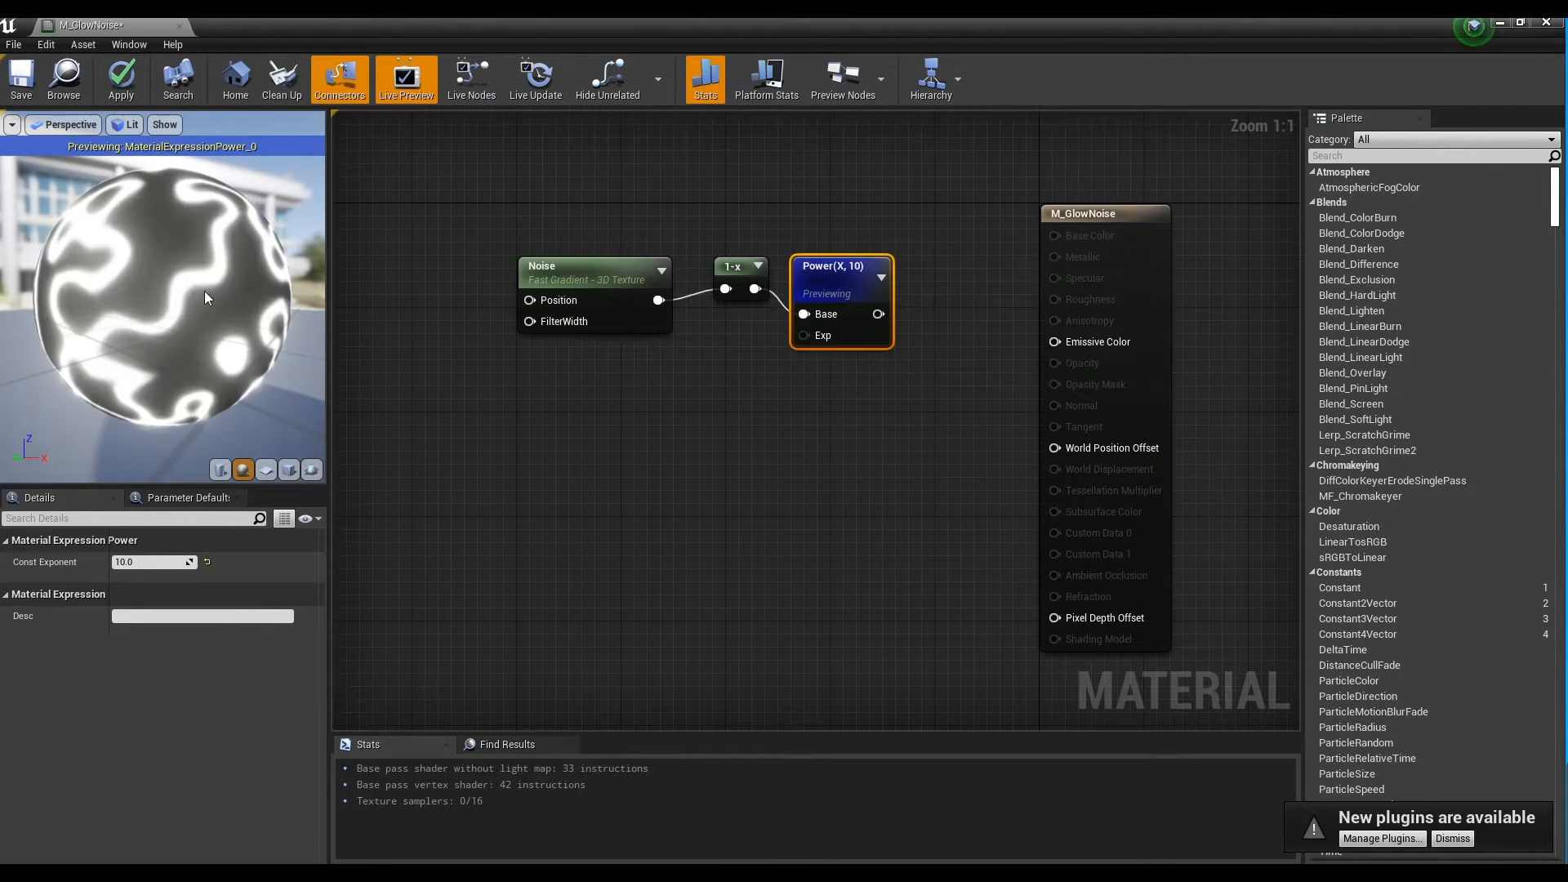
drag(186, 272, 103, 260)
scroll(187, 272, down, 5)
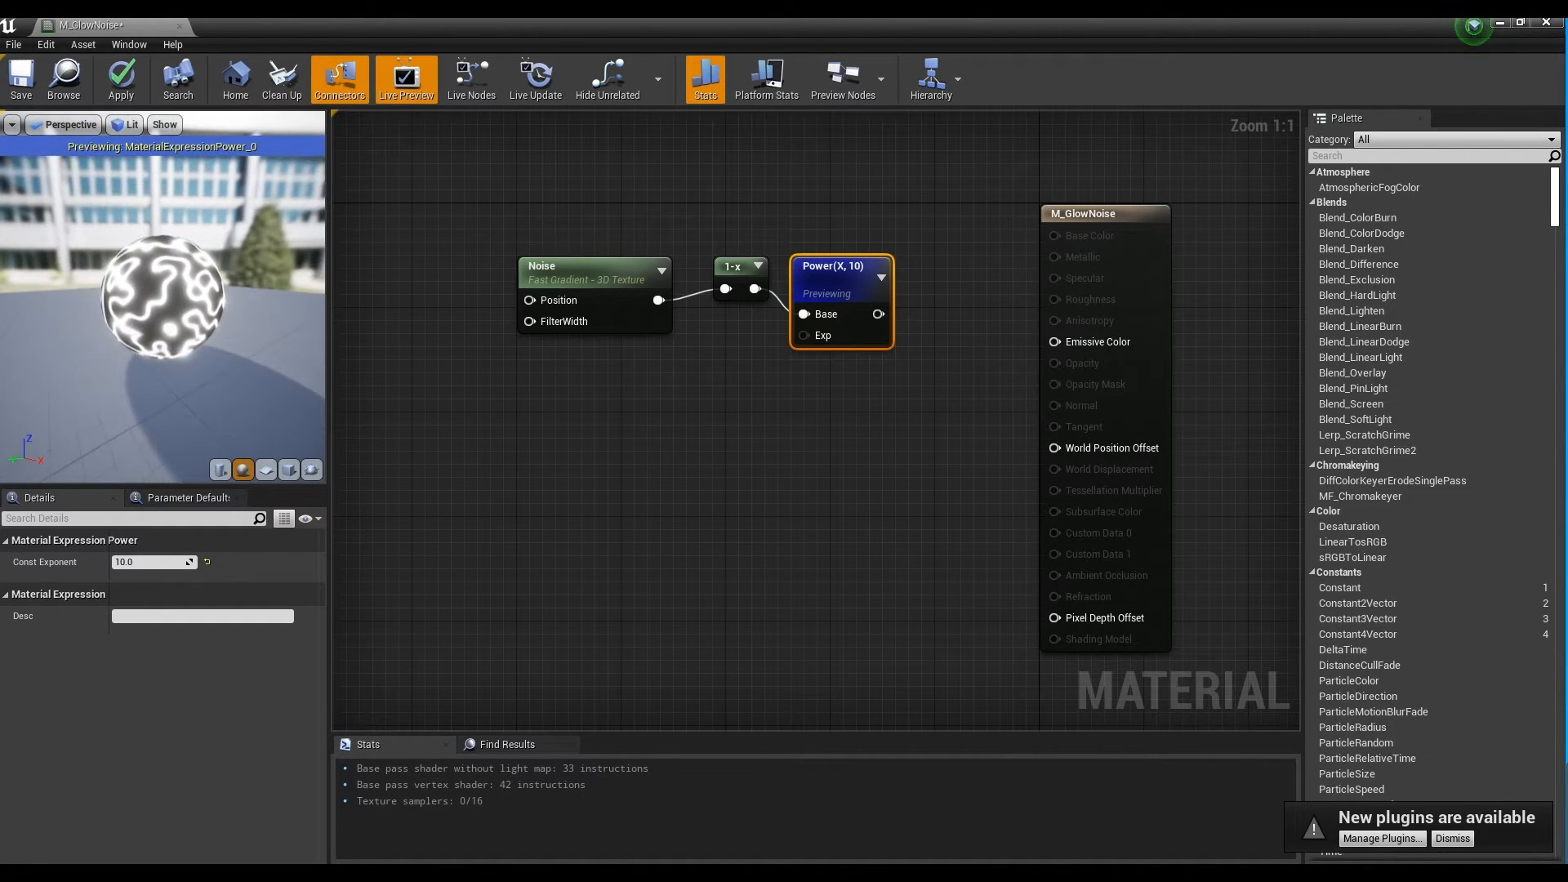
right_click(847, 271)
click(893, 339)
Add an Absolute World Position node in the free space left of the Noise node.
right_drag(718, 360, 1105, 399)
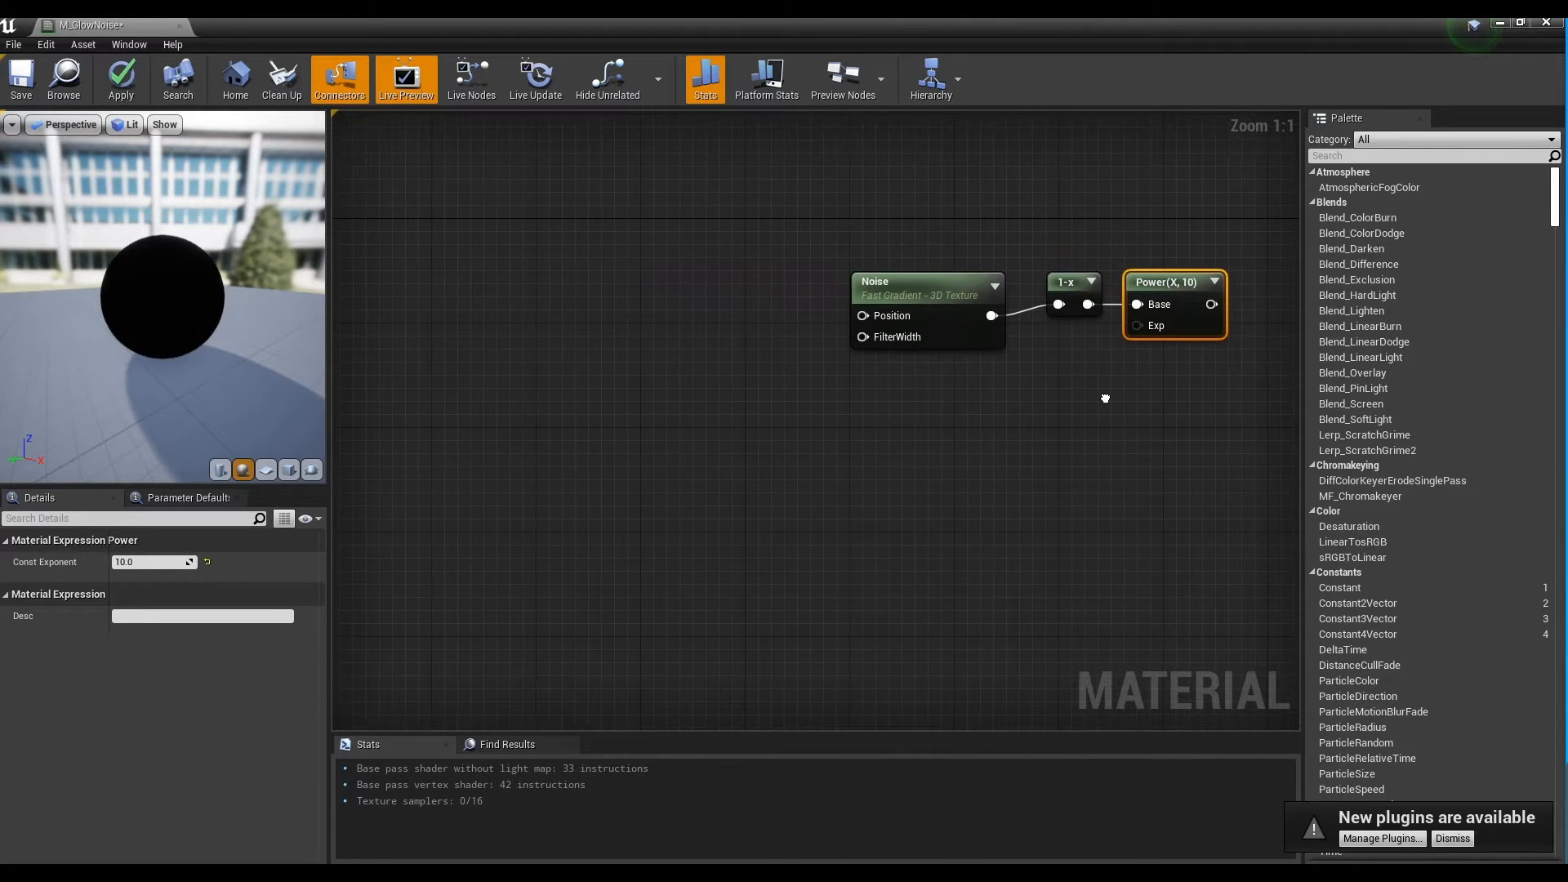
right_click(542, 289)
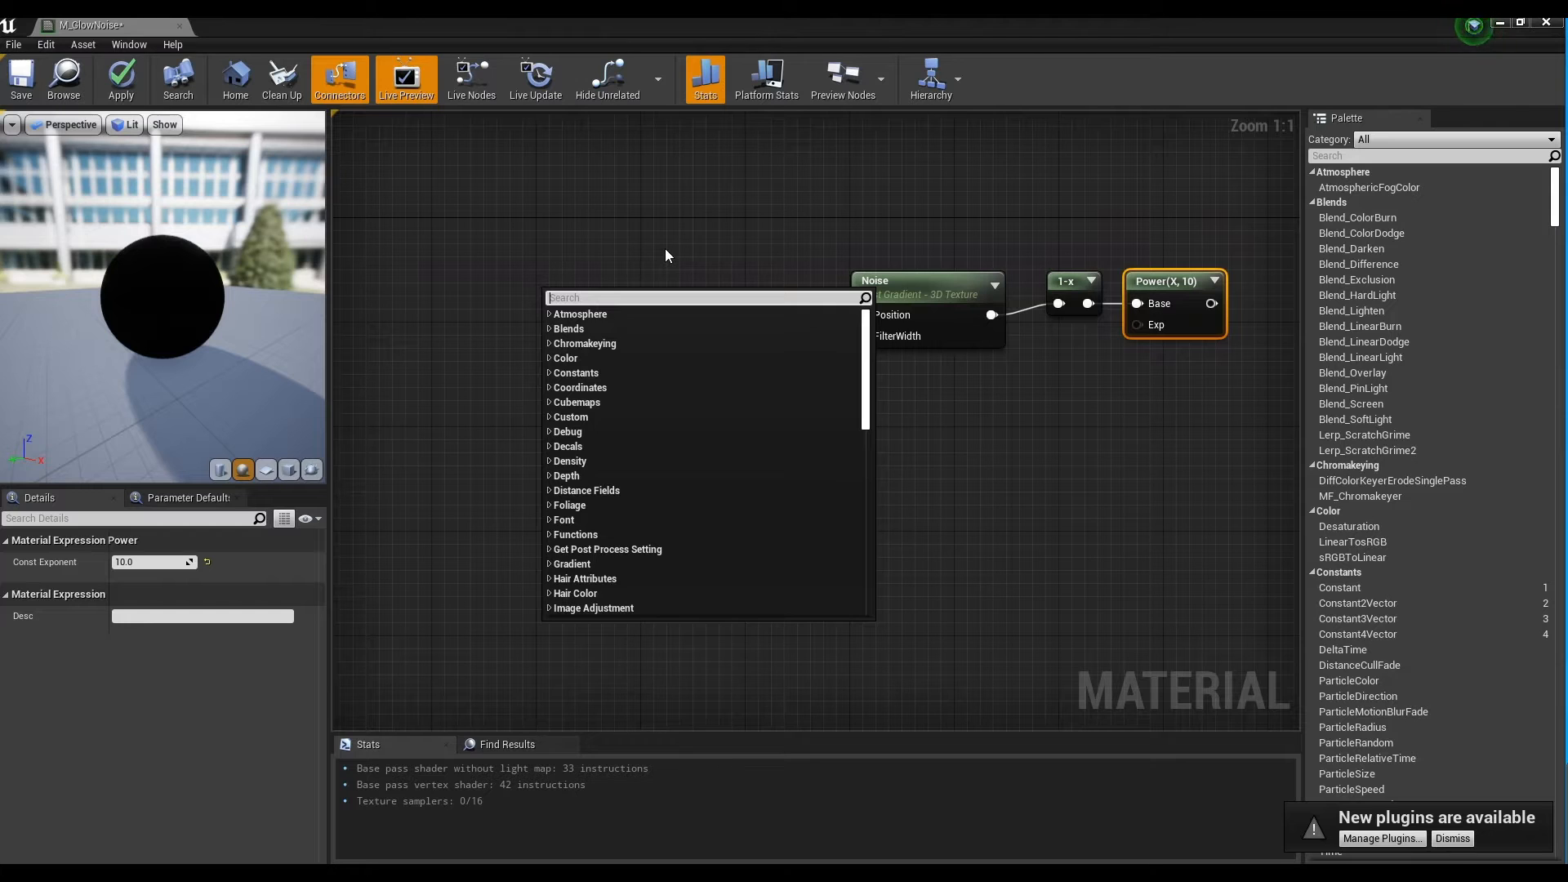
text(world)
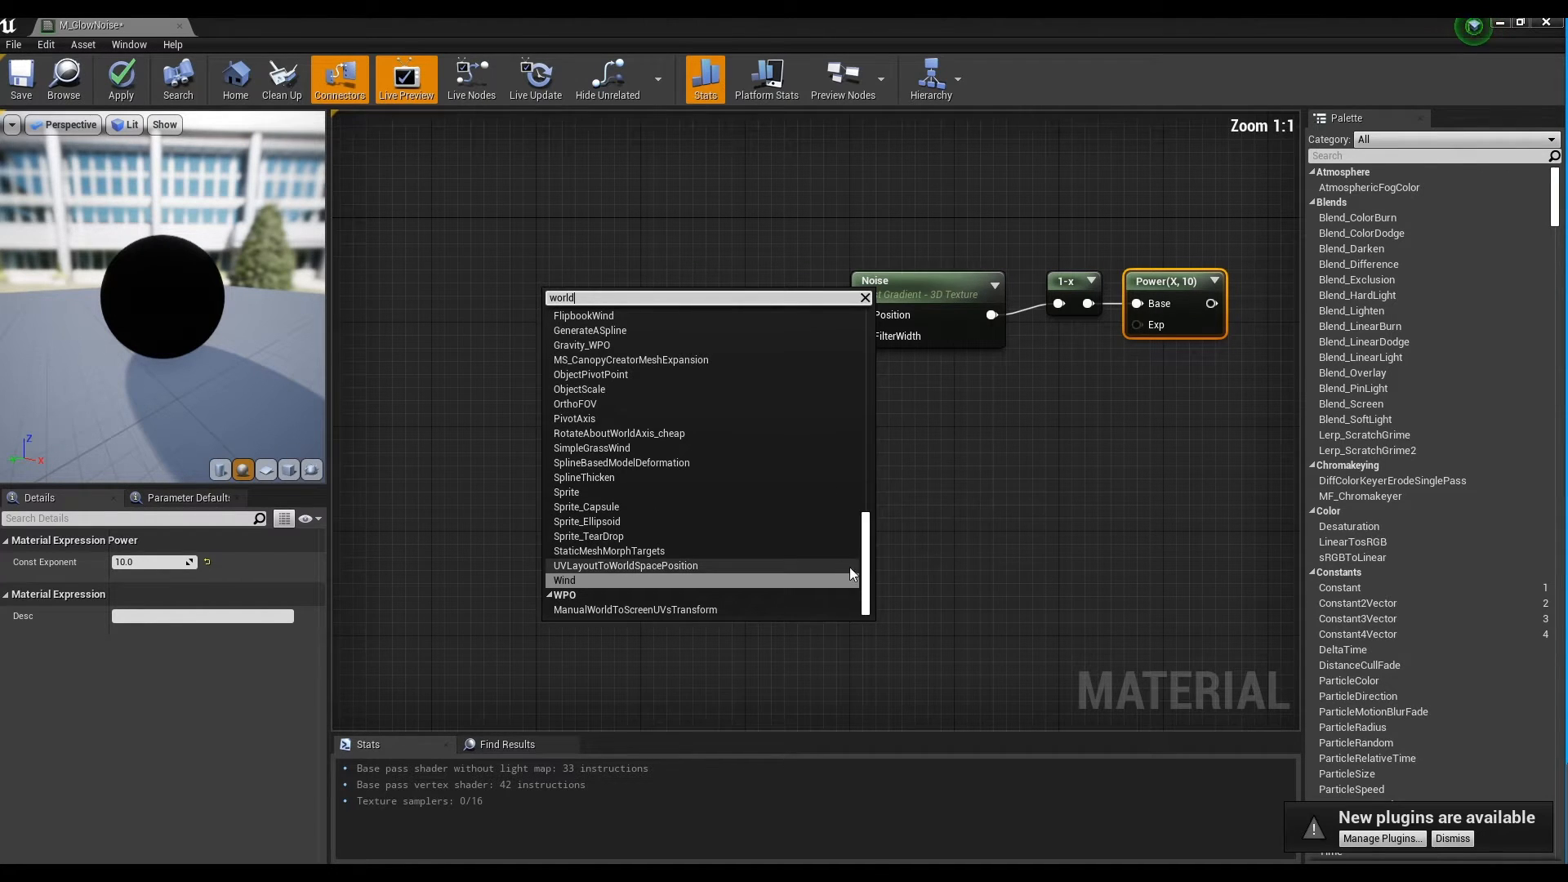
drag(865, 567, 869, 335)
click(709, 326)
drag(631, 314, 437, 302)
Add a ComponentMask node between the Absolute World Position and Noise nodes, slightly higher up.
right_drag(657, 345, 712, 299)
right_click(712, 301)
text(comp)
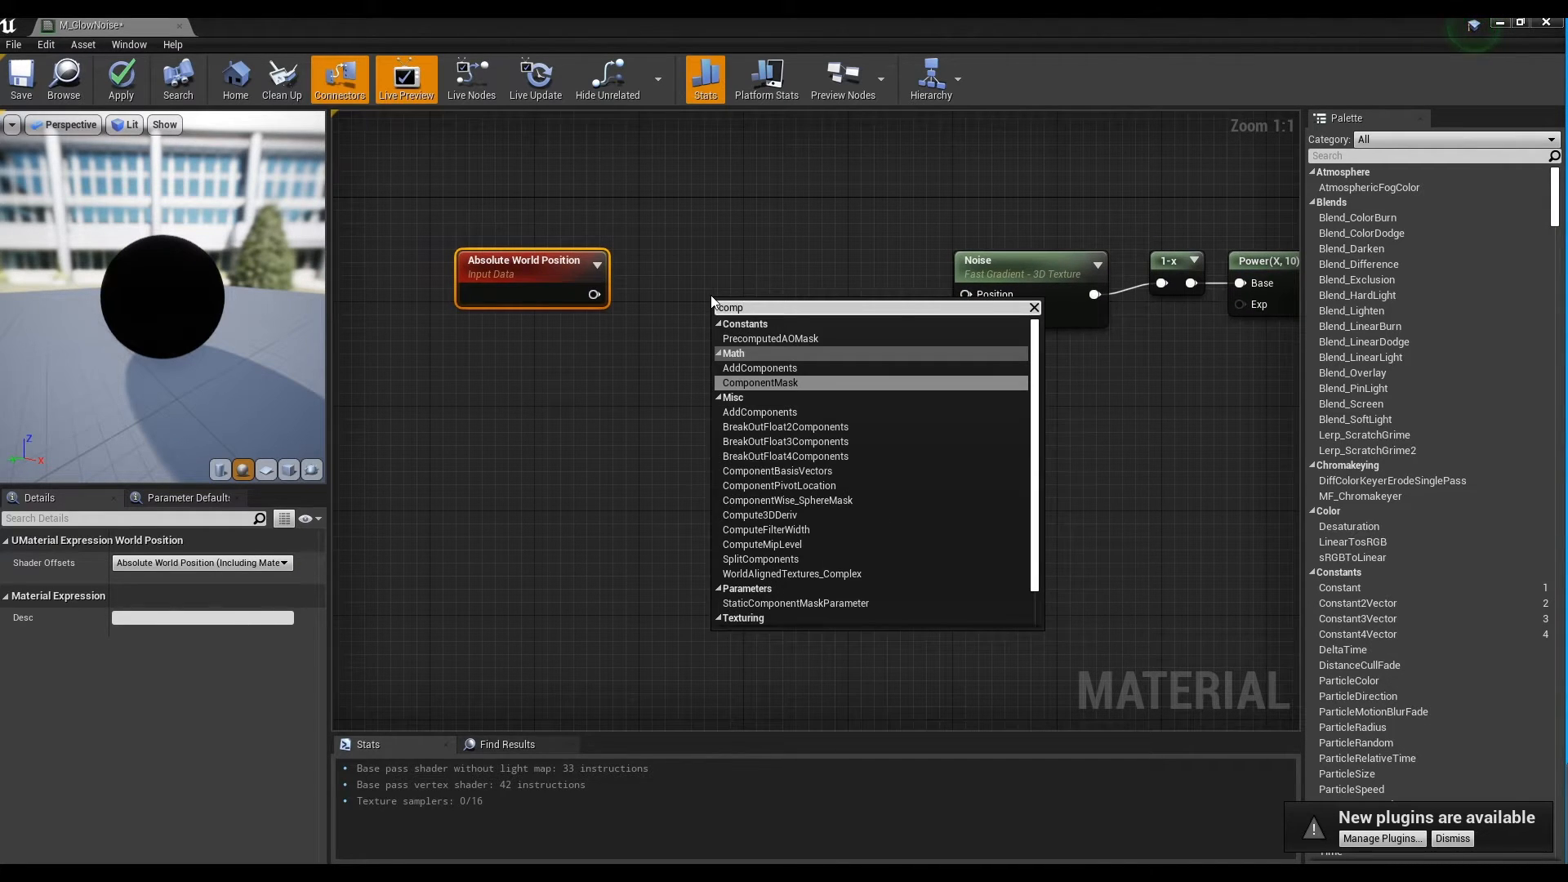
key(Return)
drag(768, 317, 738, 245)
Duplicate the R G ComponentMask node and place the copy directly below the original.
key(ctrl+c)
click(700, 335)
key(ctrl+v)
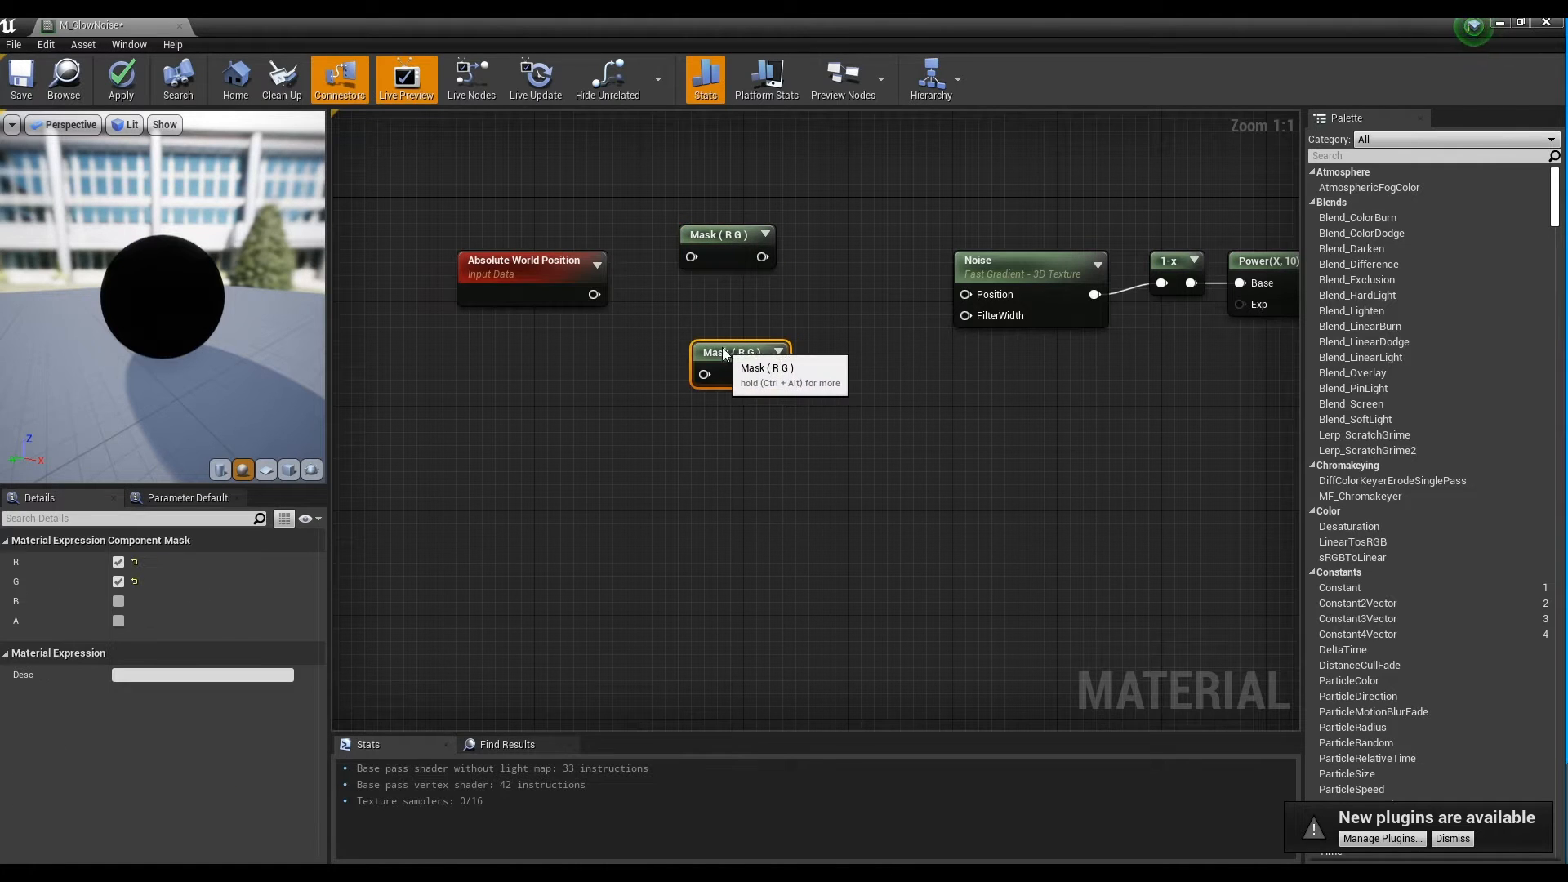
click(767, 325)
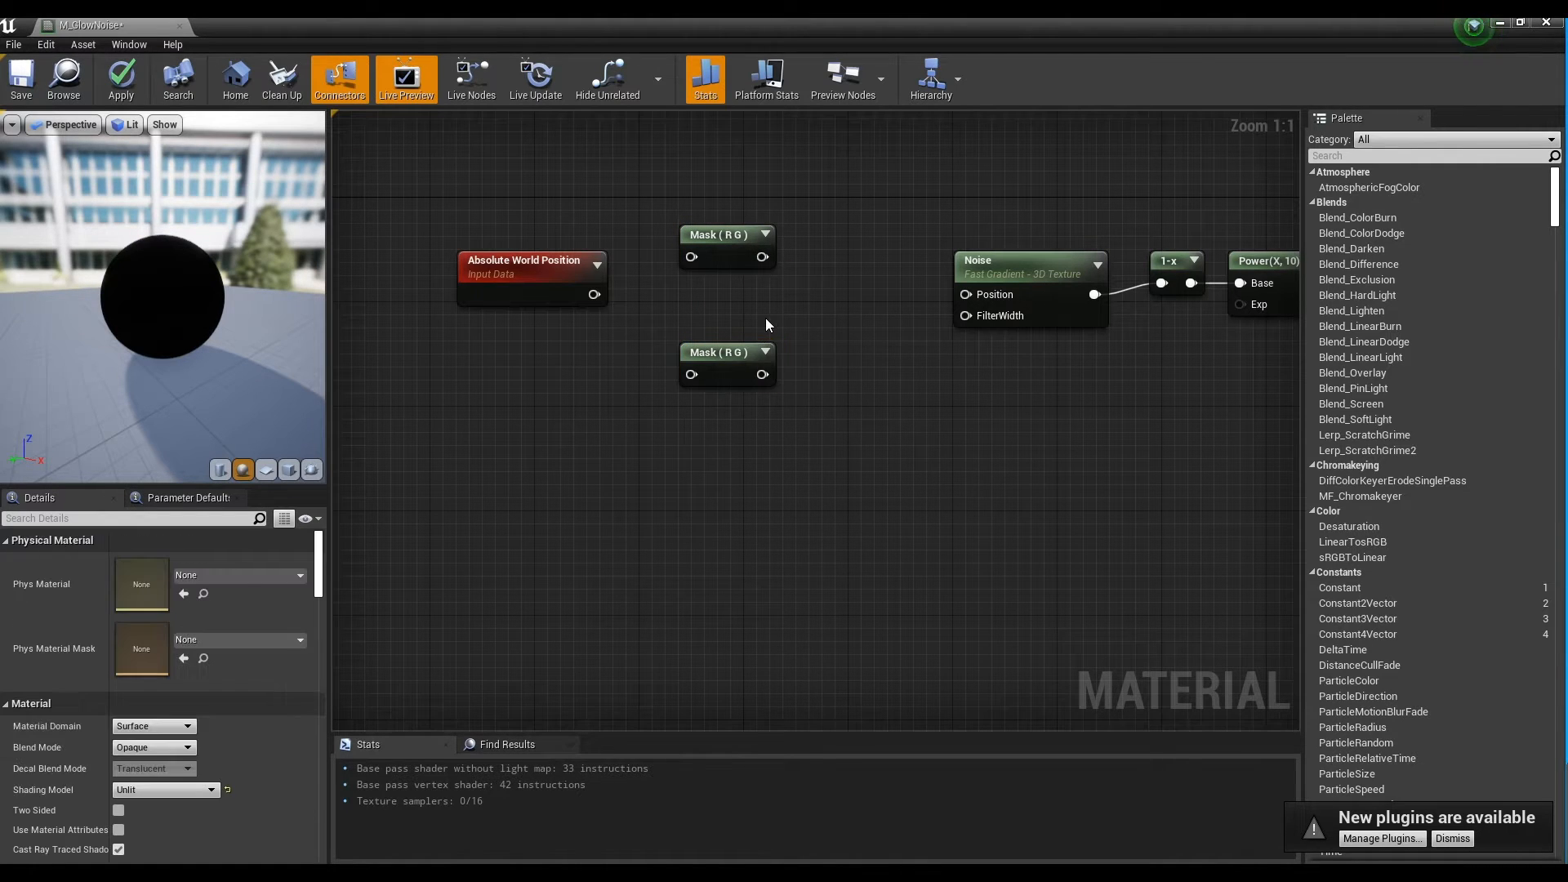
Restrict the upper ComponentMask node to the R channel by disabling G.
click(722, 248)
click(118, 581)
click(621, 453)
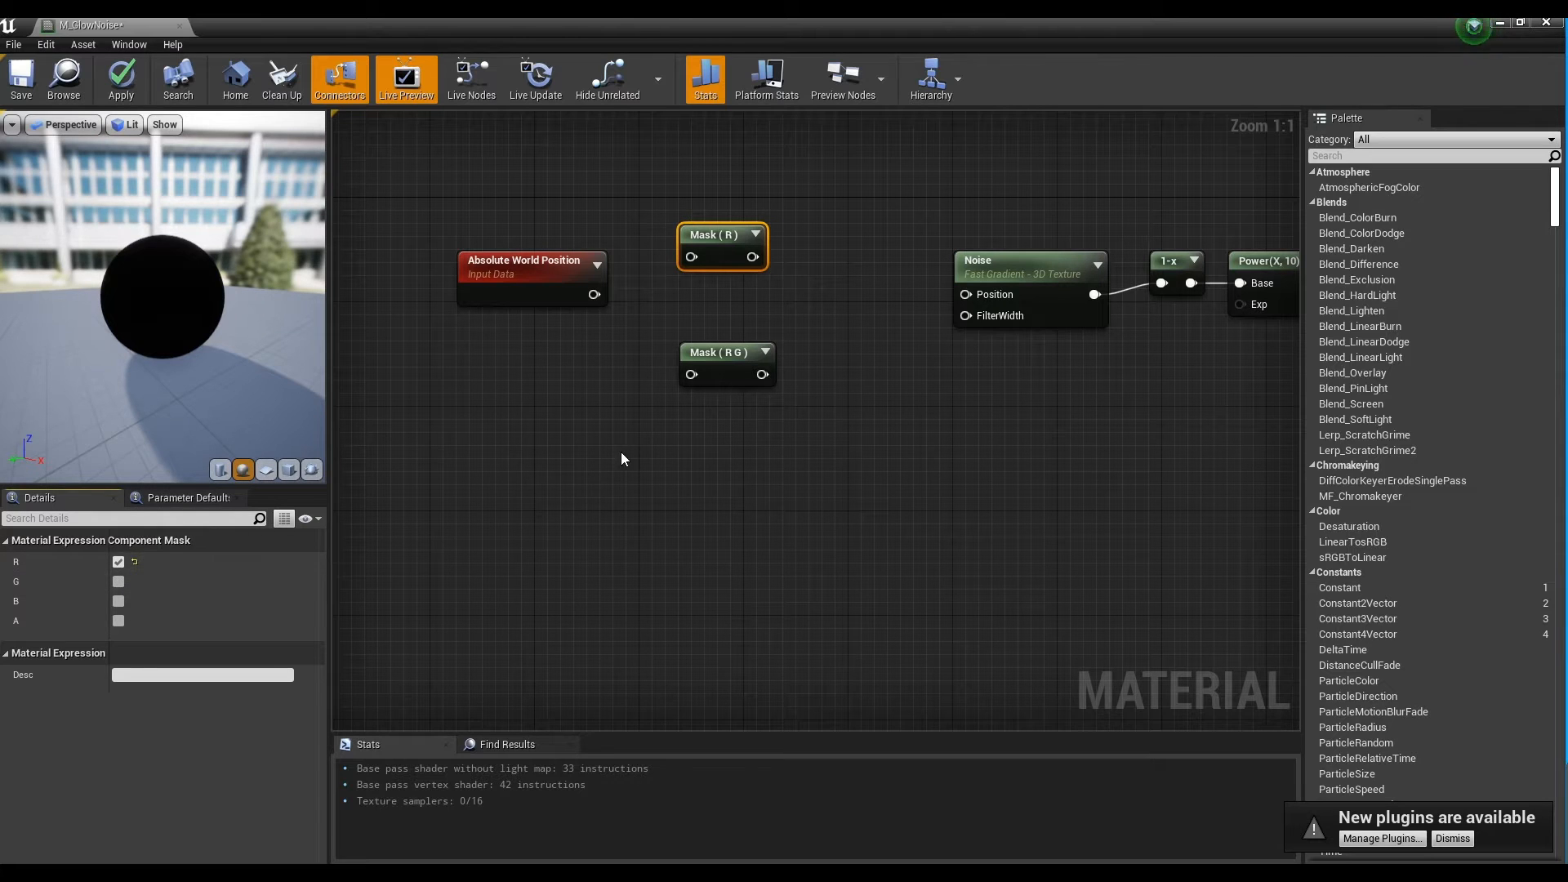
Restrict the lower ComponentMask node to the G and B channels by enabling B and disabling R.
click(724, 368)
click(118, 601)
click(118, 562)
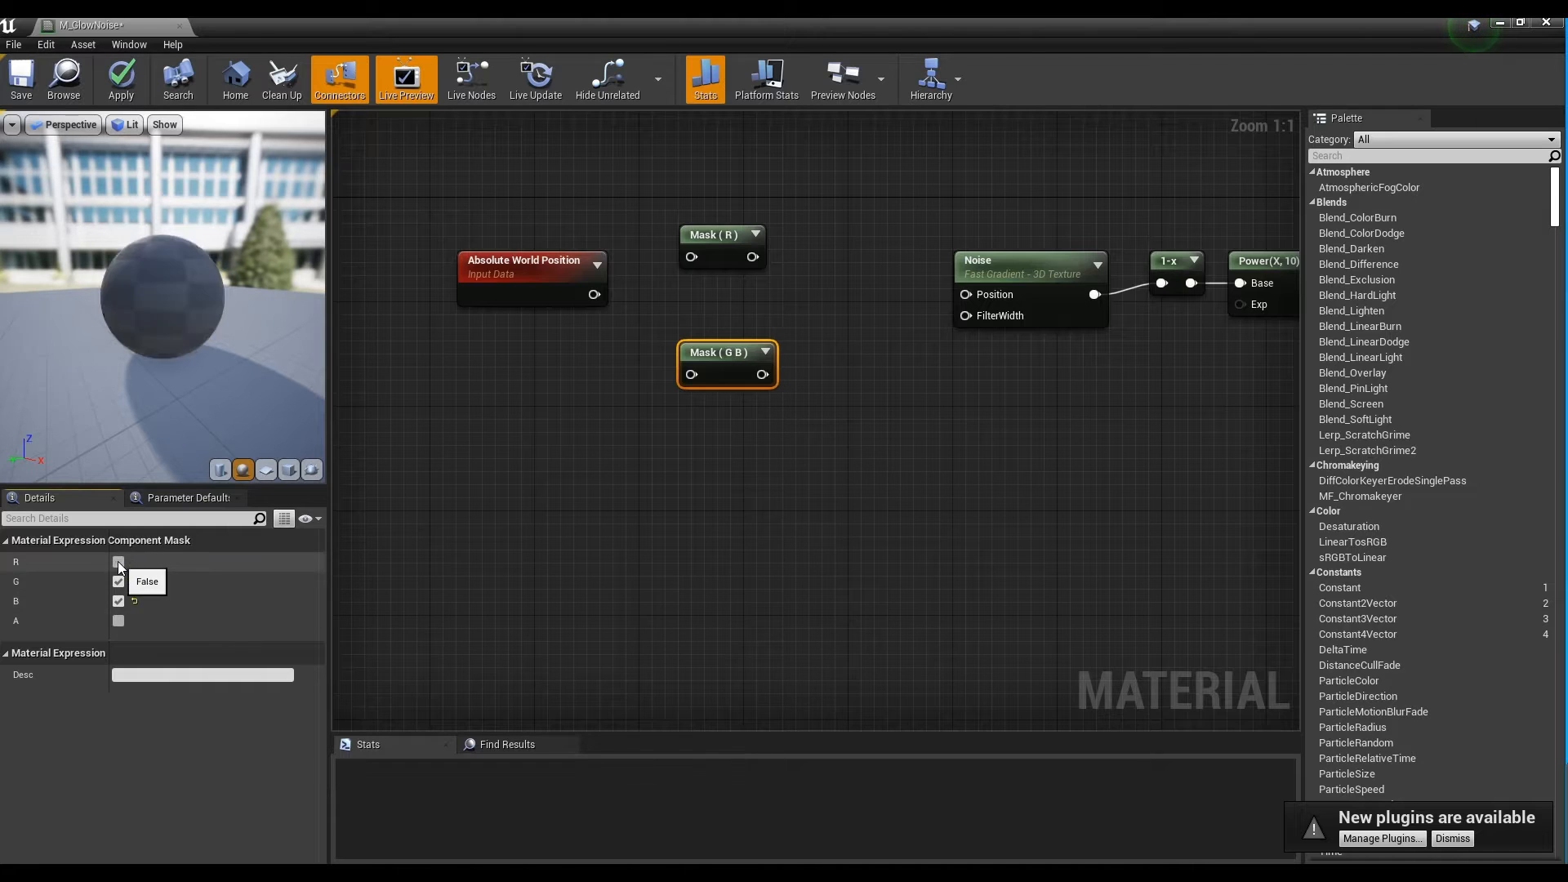
click(708, 419)
Connect Absolute World Position to both the R and G B mask nodes and shift the masks slightly closer to it.
drag(595, 295, 692, 257)
drag(594, 295, 686, 351)
drag(710, 242, 684, 243)
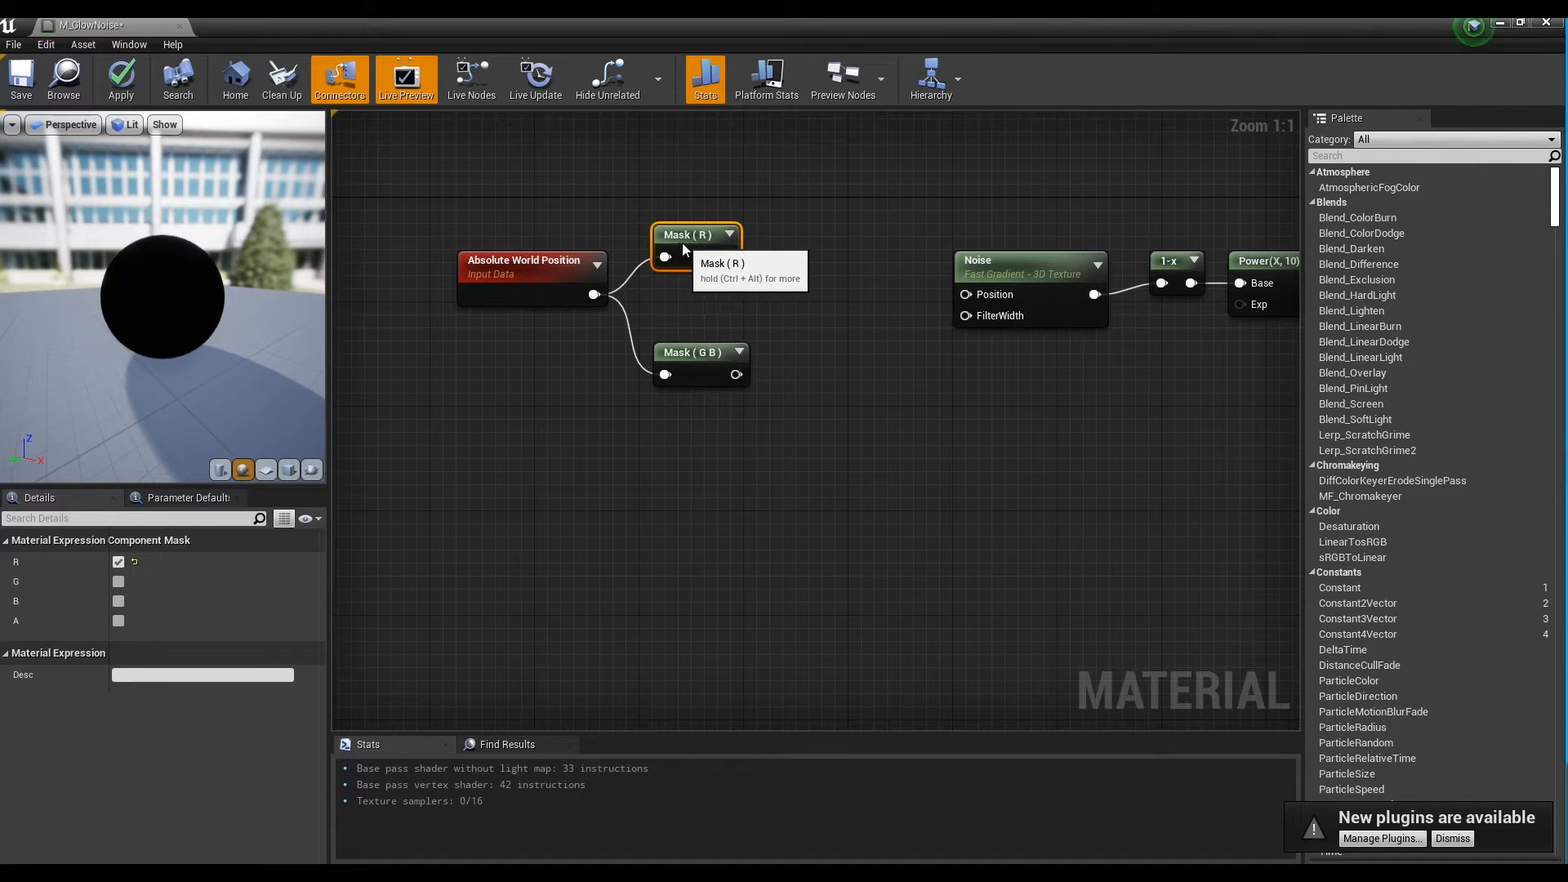
Add an AppendVector node in the free space just right of and below the G B mask.
click(781, 307)
right_click(787, 387)
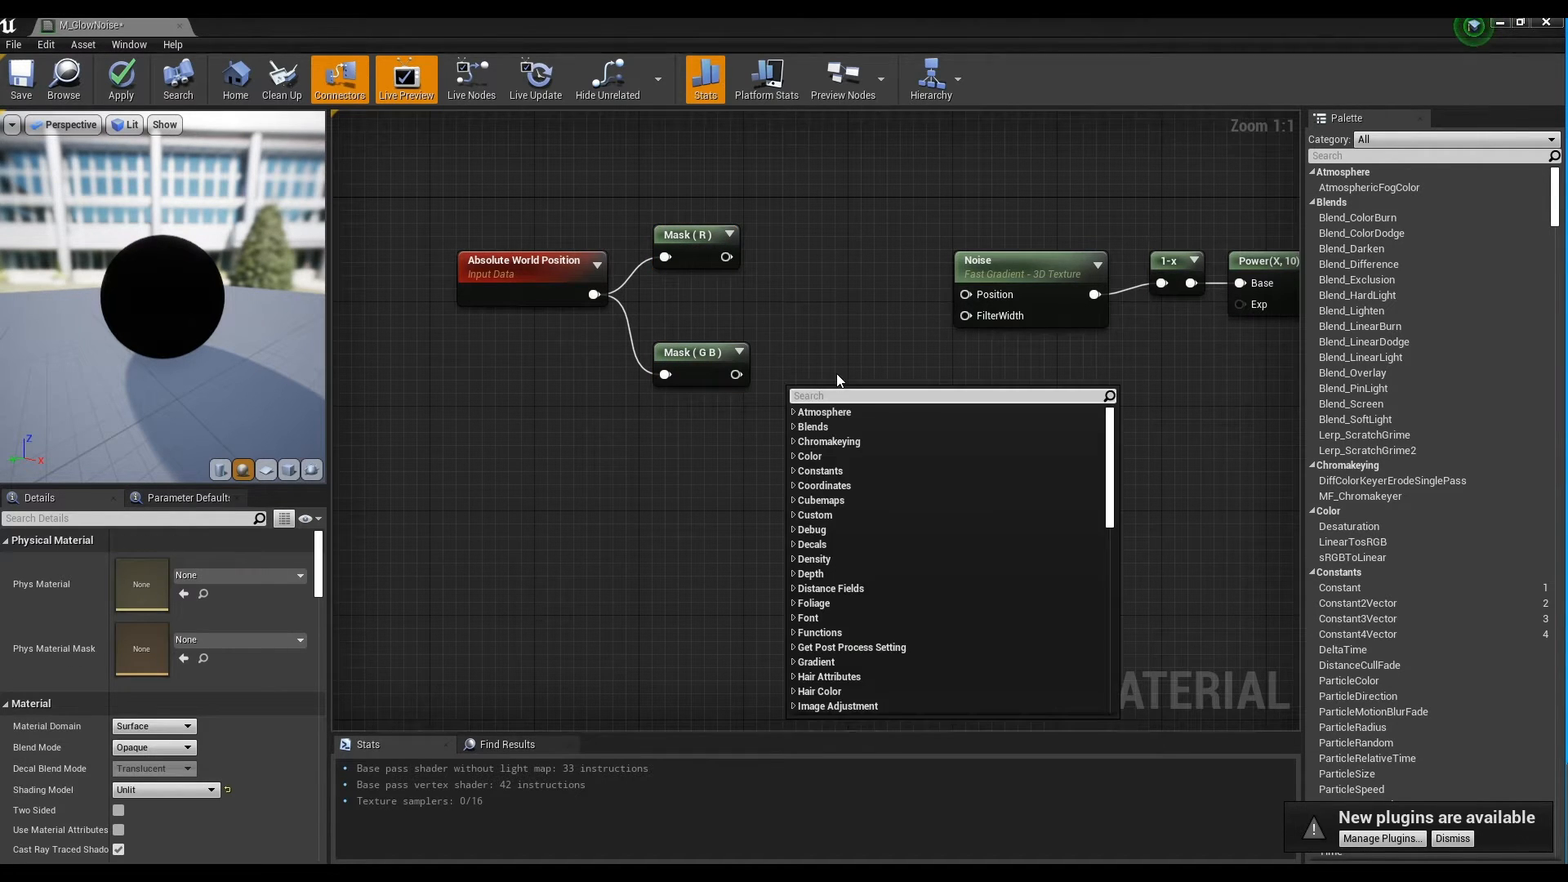
text(app)
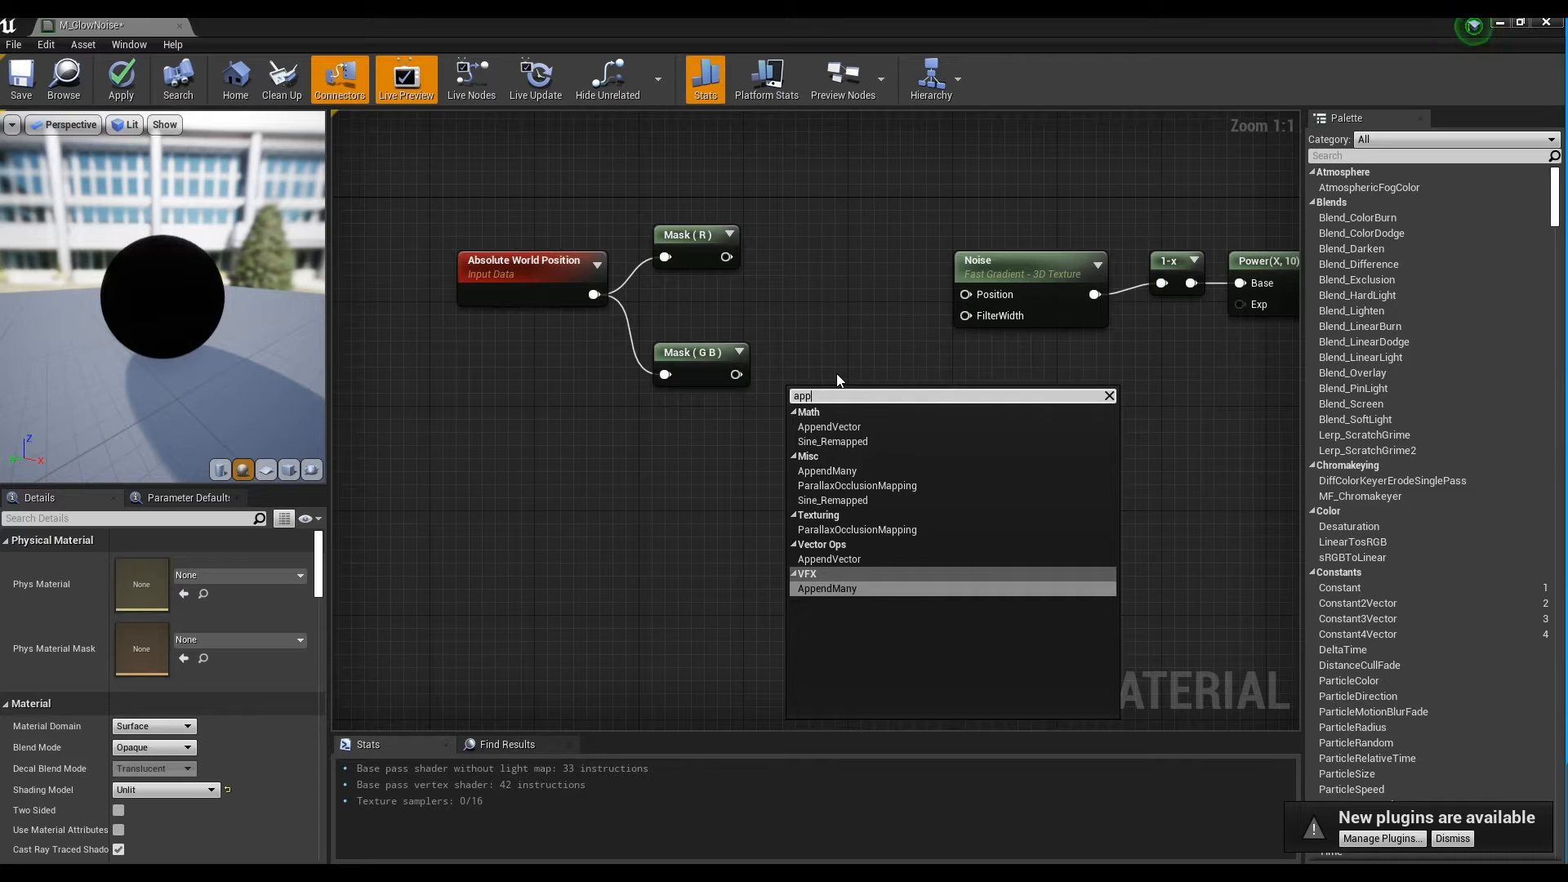
click(840, 559)
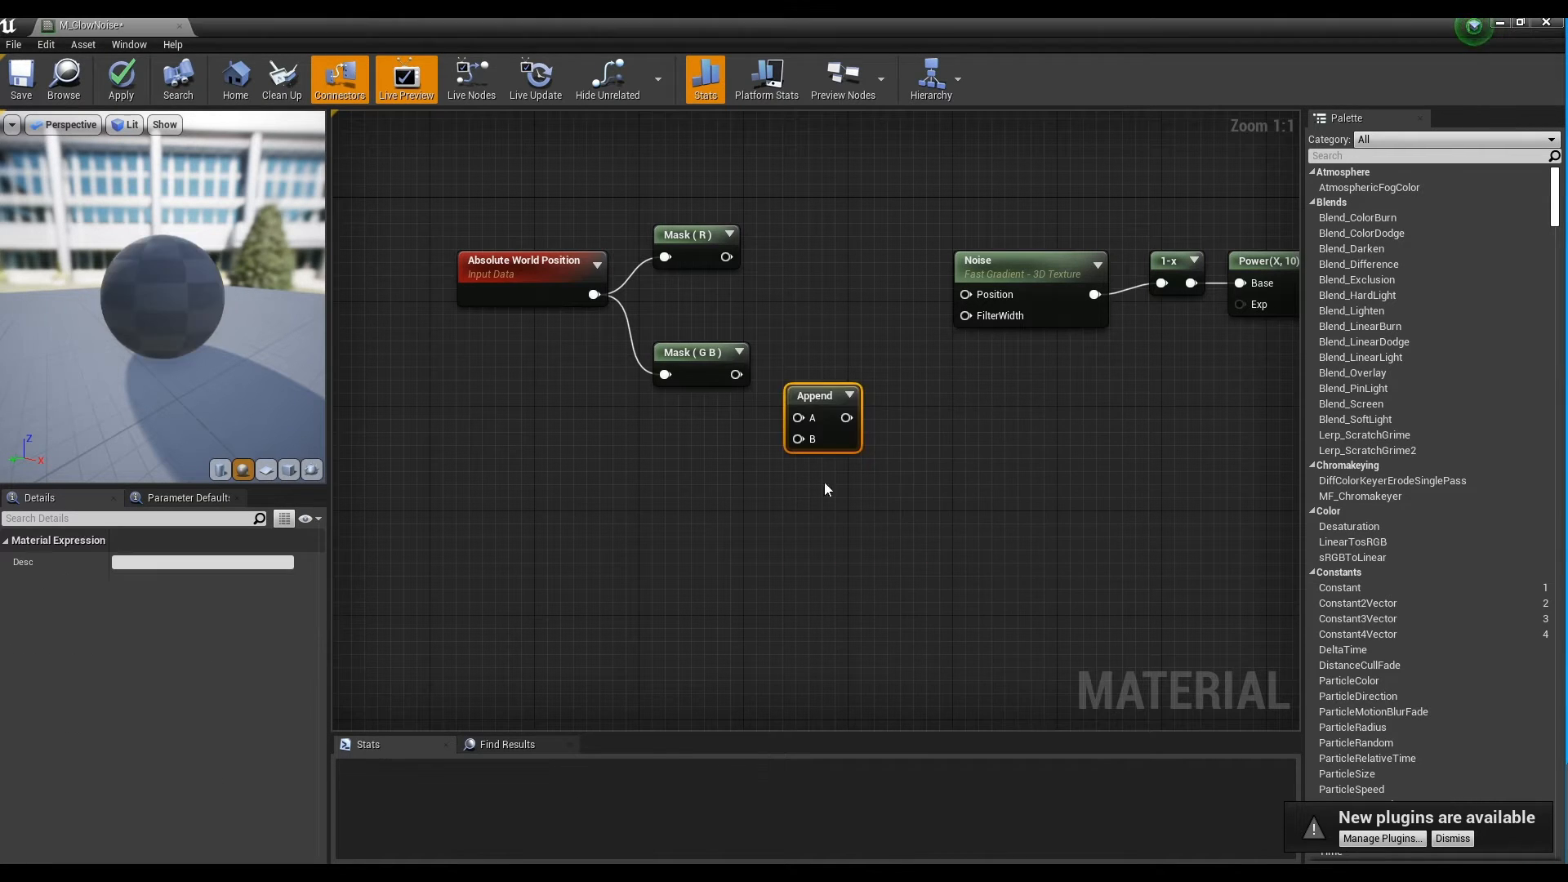
drag(813, 399, 836, 394)
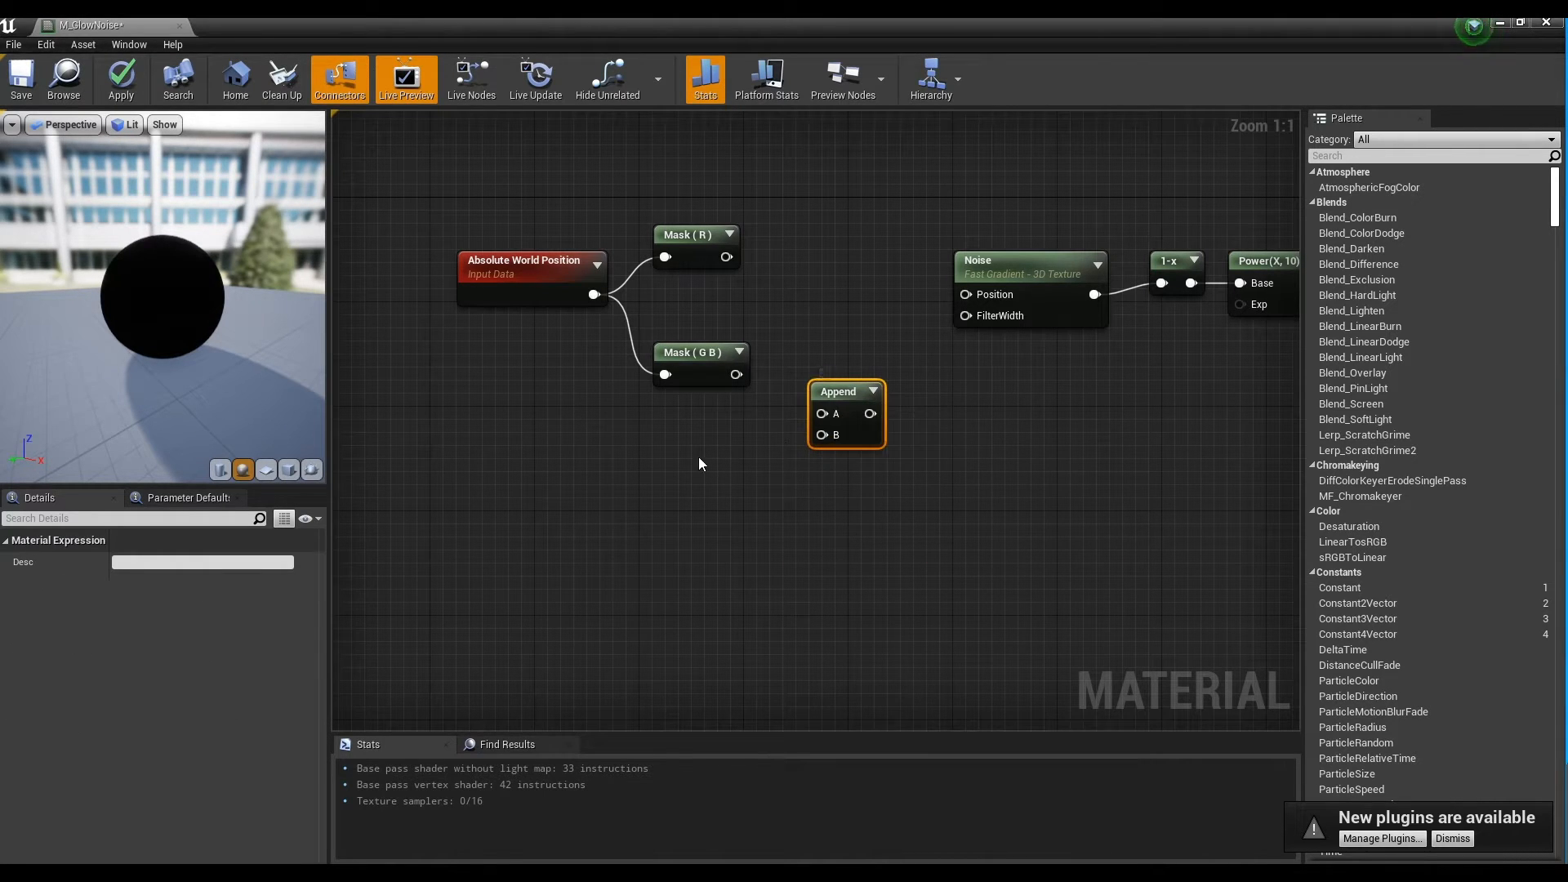
Duplicate the Append node, placing the copy in the free space below the masks and the original just left of Noise.
key(ctrl+c)
key(ctrl+v)
drag(712, 468, 610, 551)
drag(850, 399, 874, 268)
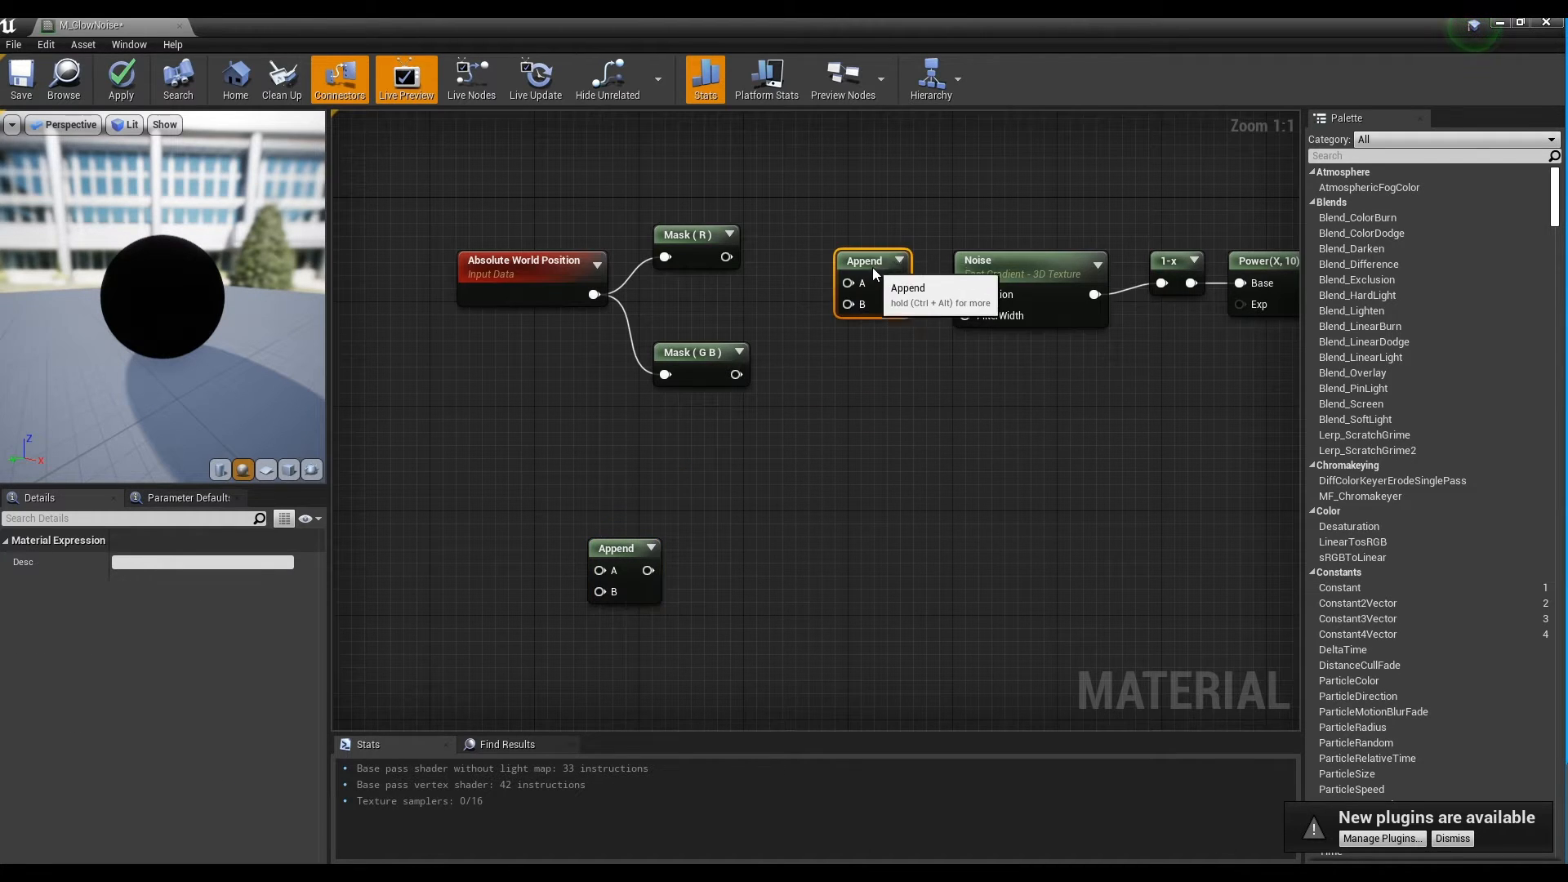
Add a Panner node below the Append node that sits beside Noise.
click(797, 415)
right_click(795, 412)
text(pan)
key(Return)
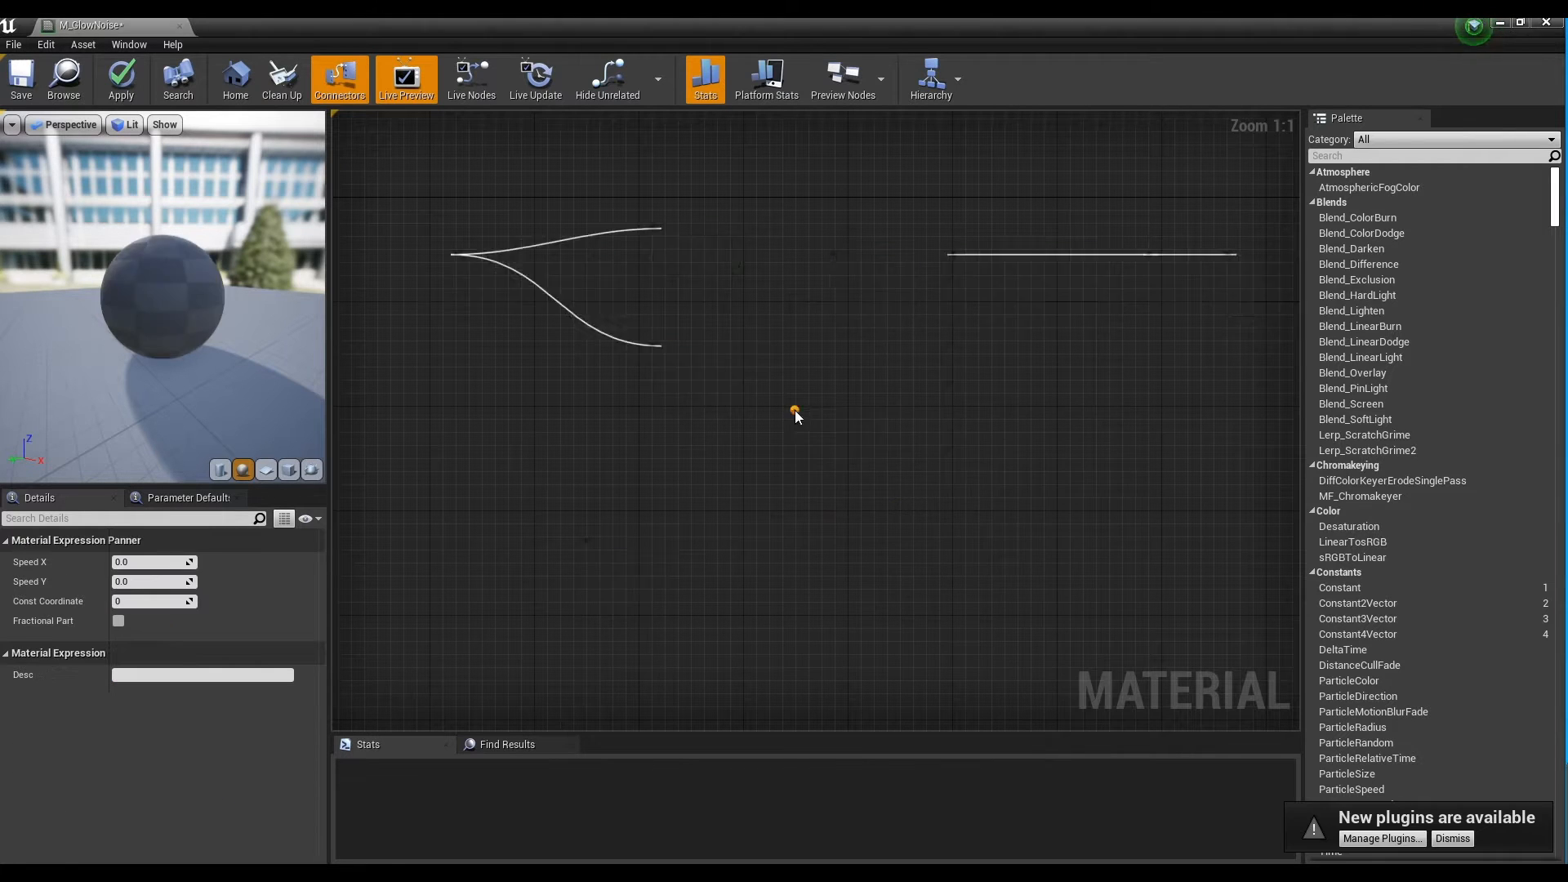
Shift Absolute World Position and both masks left, then align the Panner with the G B mask and the upper Append with the R mask.
drag(493, 219, 702, 388)
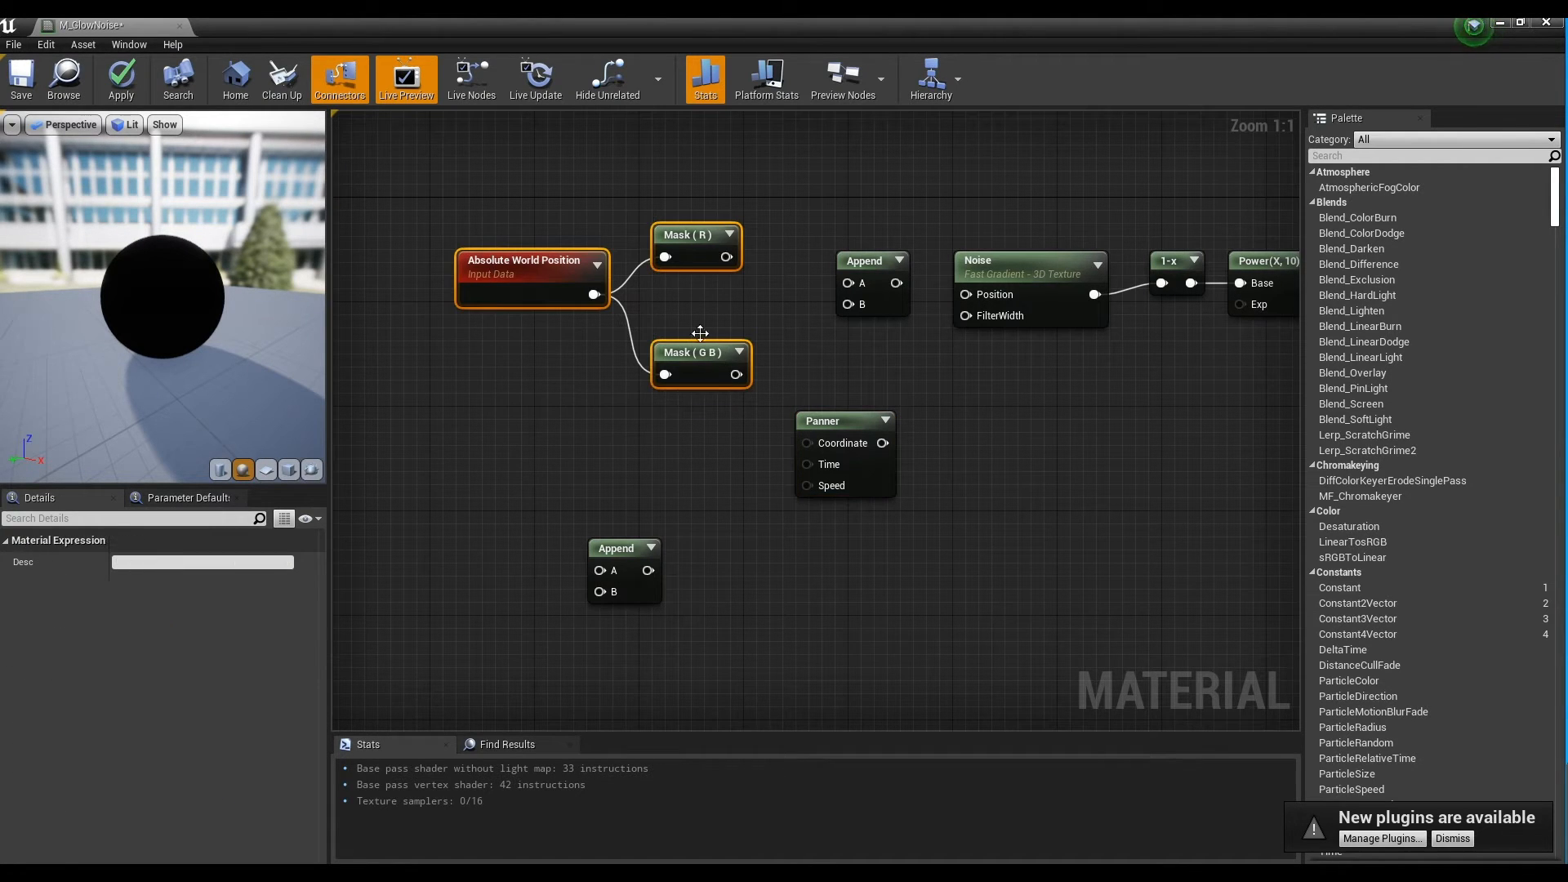
drag(709, 235, 591, 229)
click(783, 343)
drag(837, 419, 735, 377)
drag(879, 262, 878, 249)
drag(735, 378, 735, 352)
Wire the R mask into the upper Append's A input and the G B mask through the Panner's Coordinate into its B input.
drag(608, 257, 868, 243)
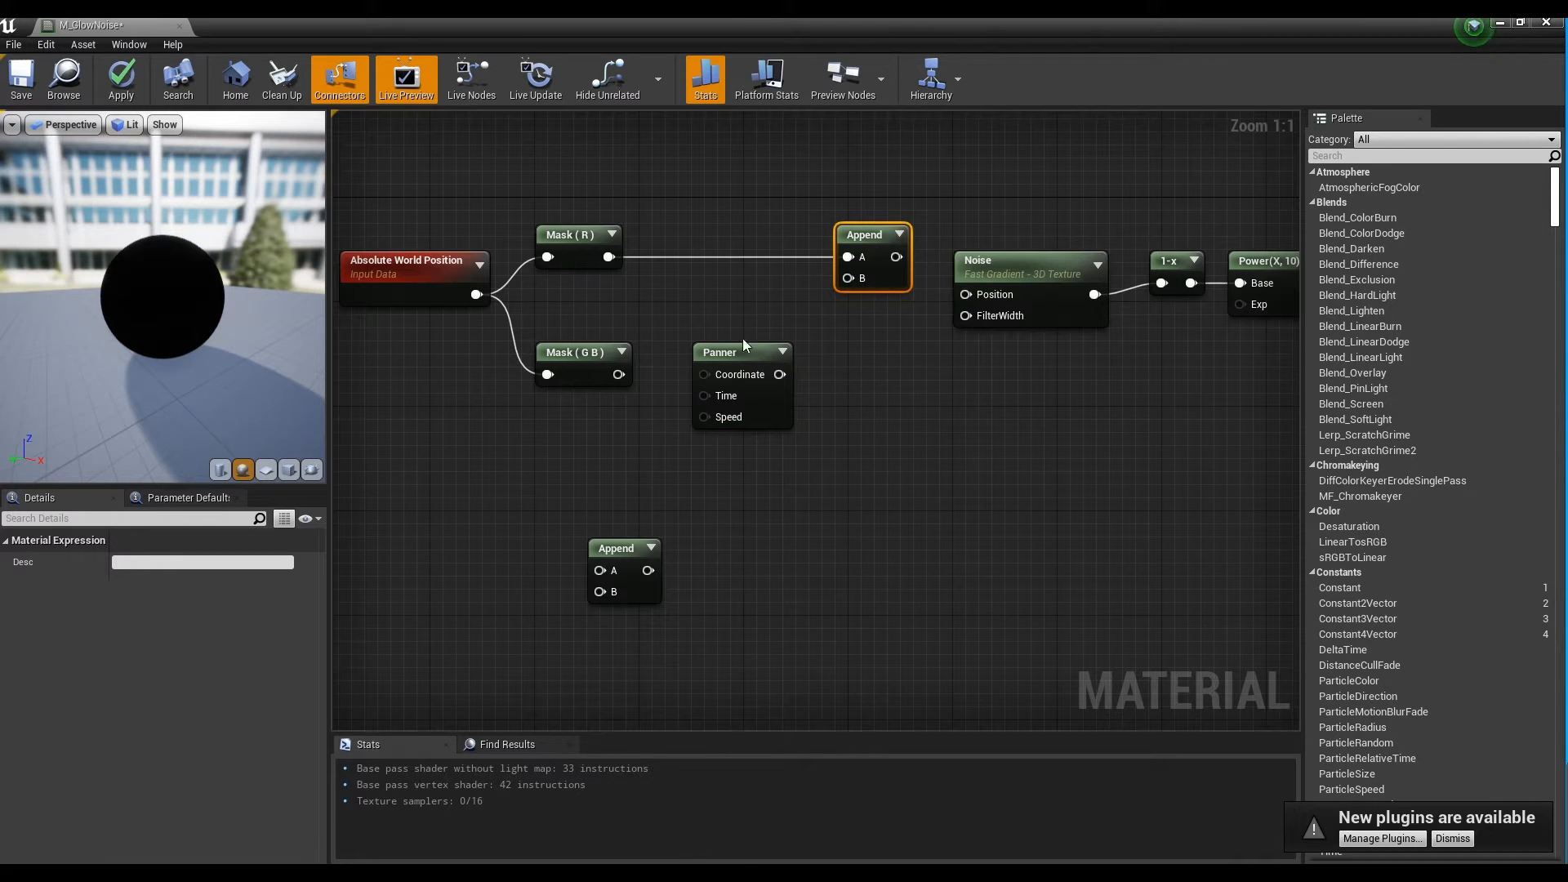
drag(618, 374, 855, 281)
click(780, 206)
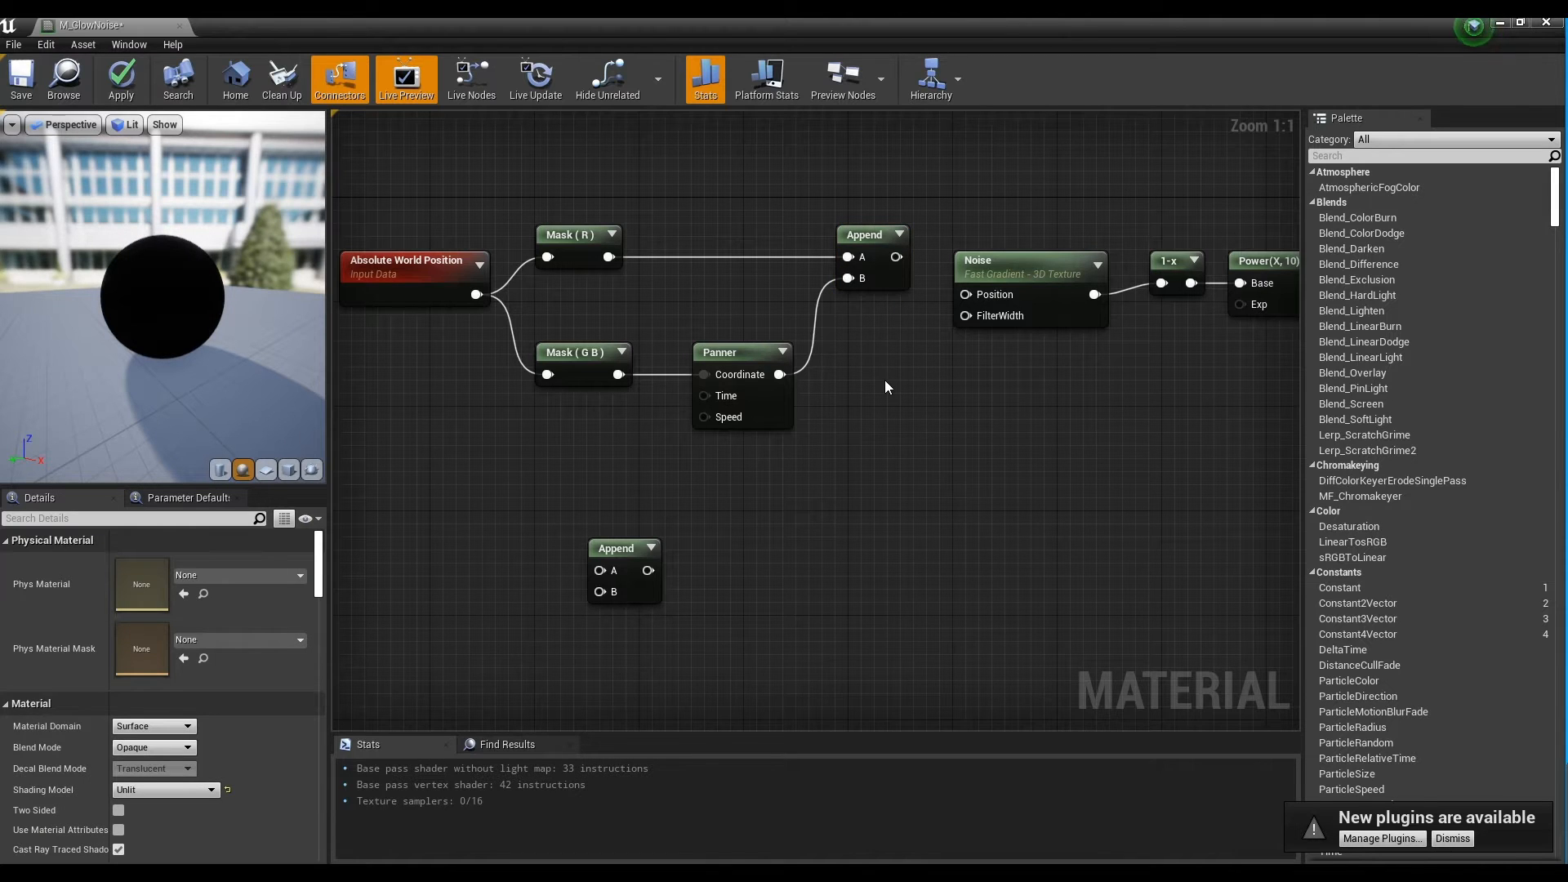
Move the second Append node directly below the G B mask and connect its output to the Panner's Speed input.
right_drag(884, 380, 1001, 350)
drag(728, 521, 683, 431)
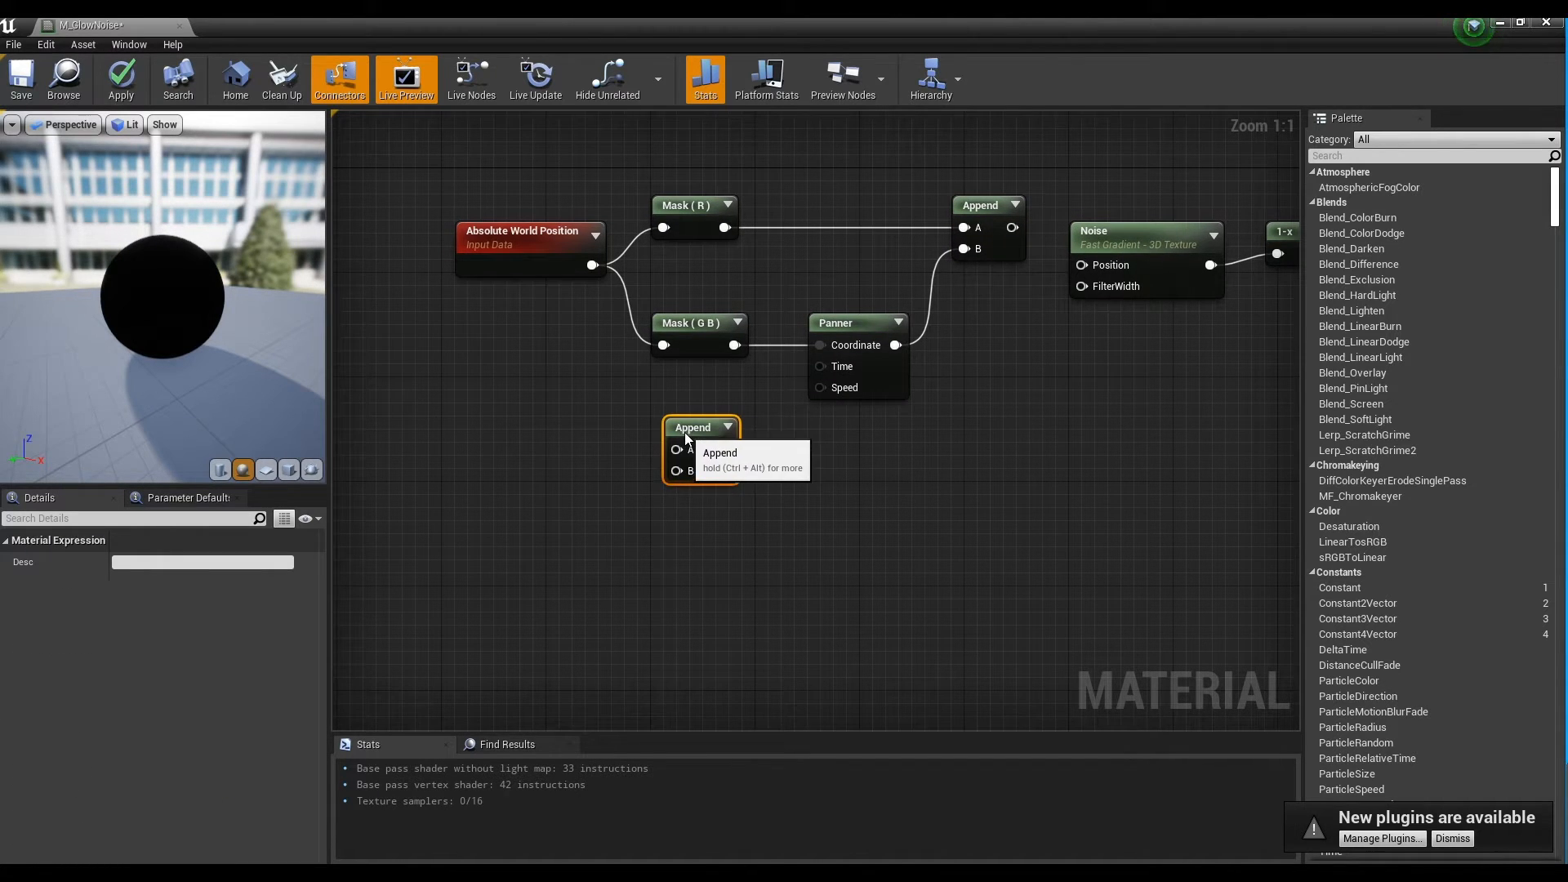
click(815, 460)
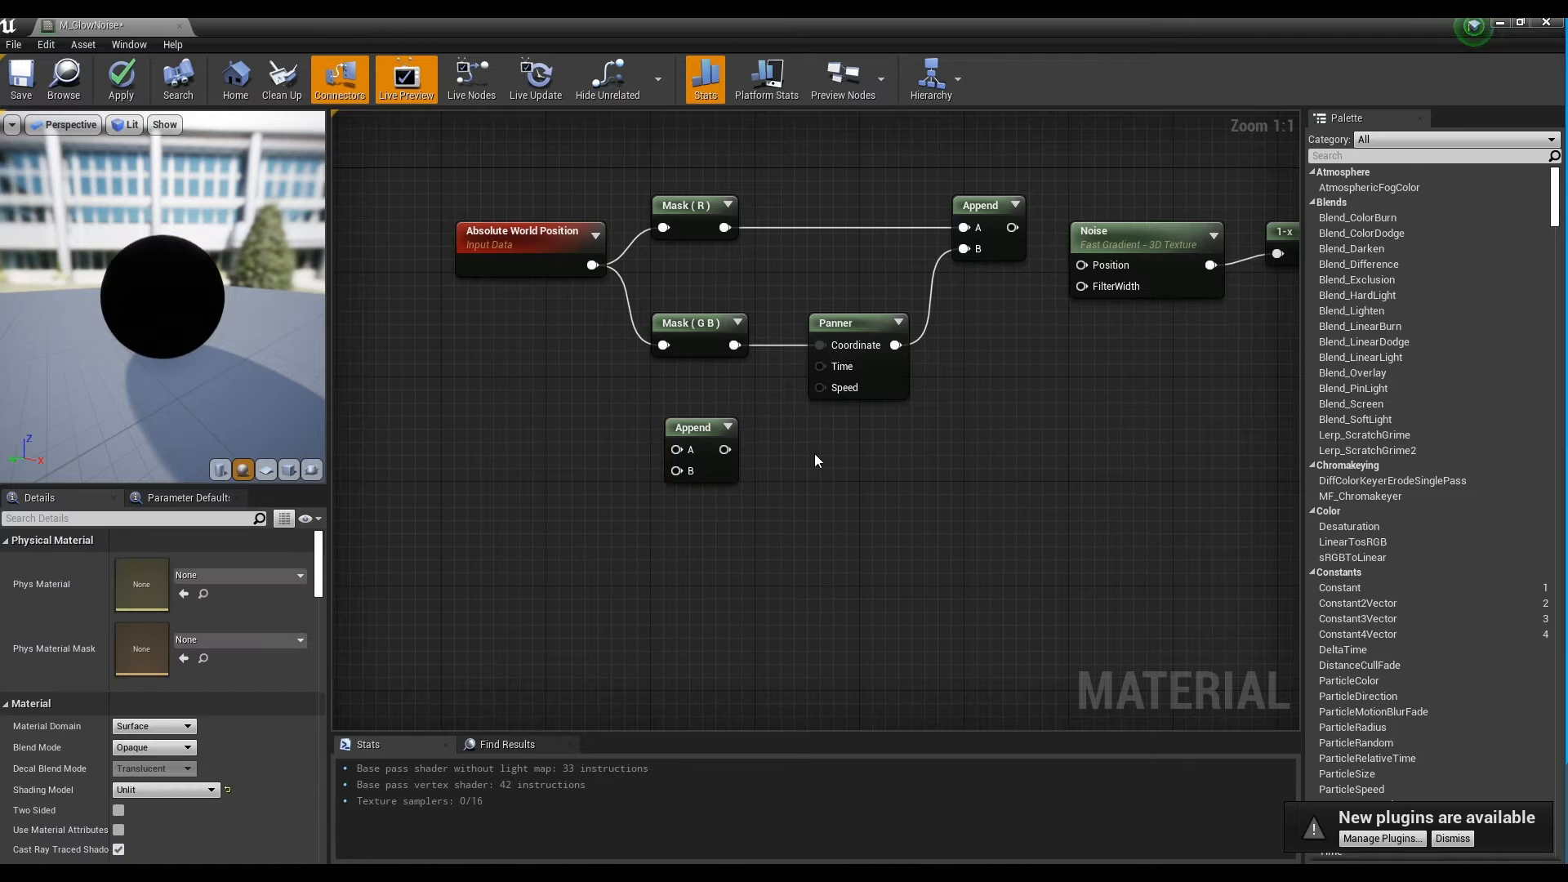
drag(724, 450, 822, 390)
right_drag(799, 487, 1003, 465)
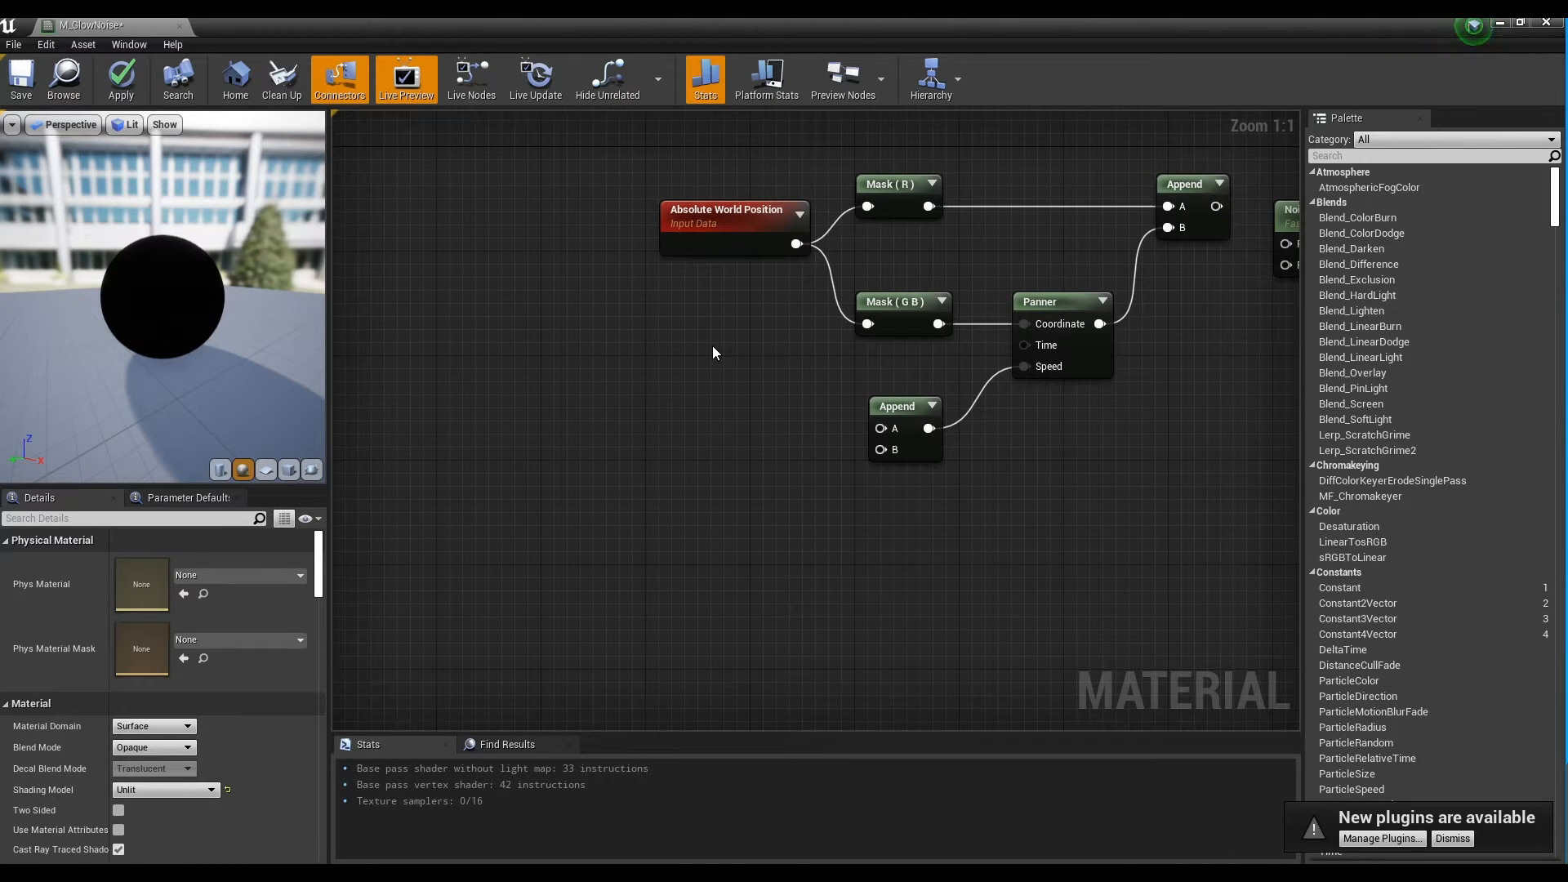
Add two scalar parameter nodes, one above the other, left of the lower Append node.
key(s)
click(713, 346)
text(ss)
click(723, 439)
key(s)
click(718, 436)
key(Return)
Rename the upper scalar parameter to Panner X and the lower one to Panner Y.
click(740, 380)
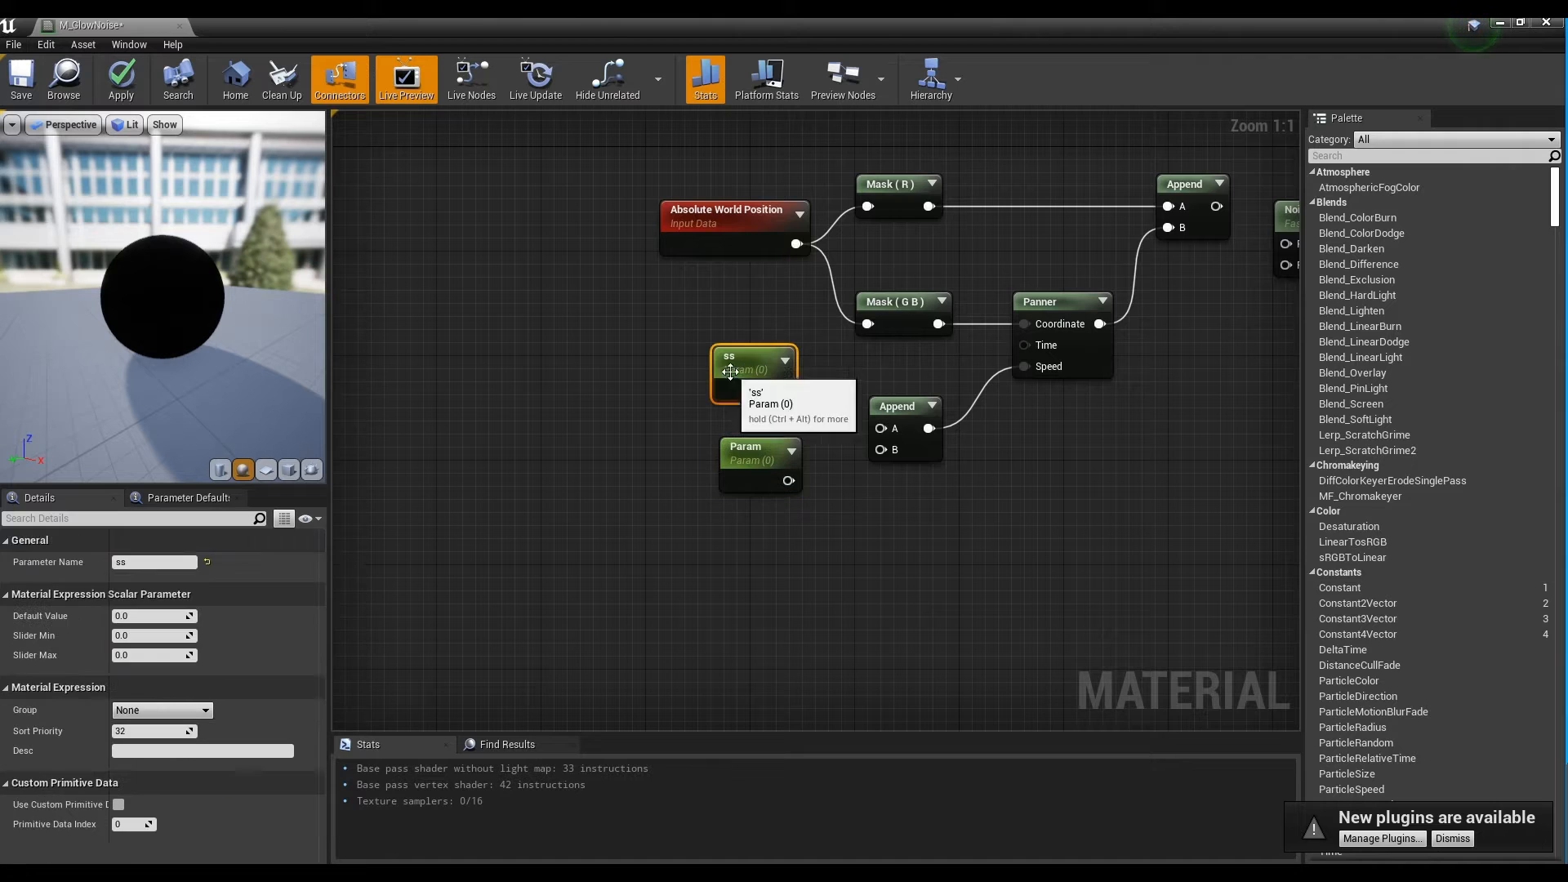
click(161, 562)
text(Panner X)
key(Return)
click(758, 459)
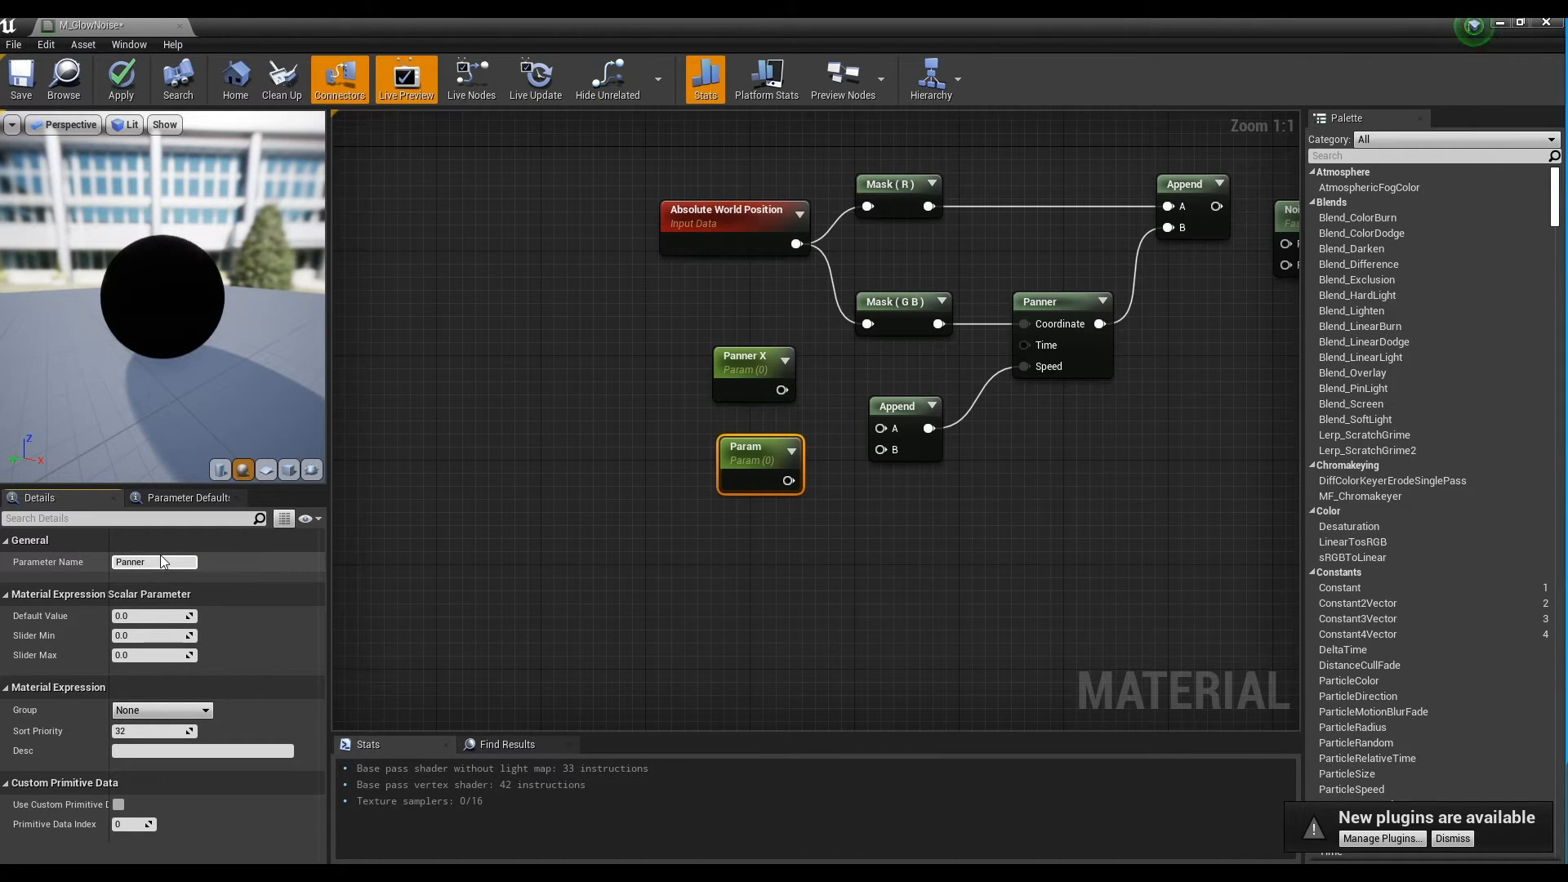
text(Y)
key(Return)
Connect Panner X to the lower Append's A input and Panner Y to its B input.
click(744, 359)
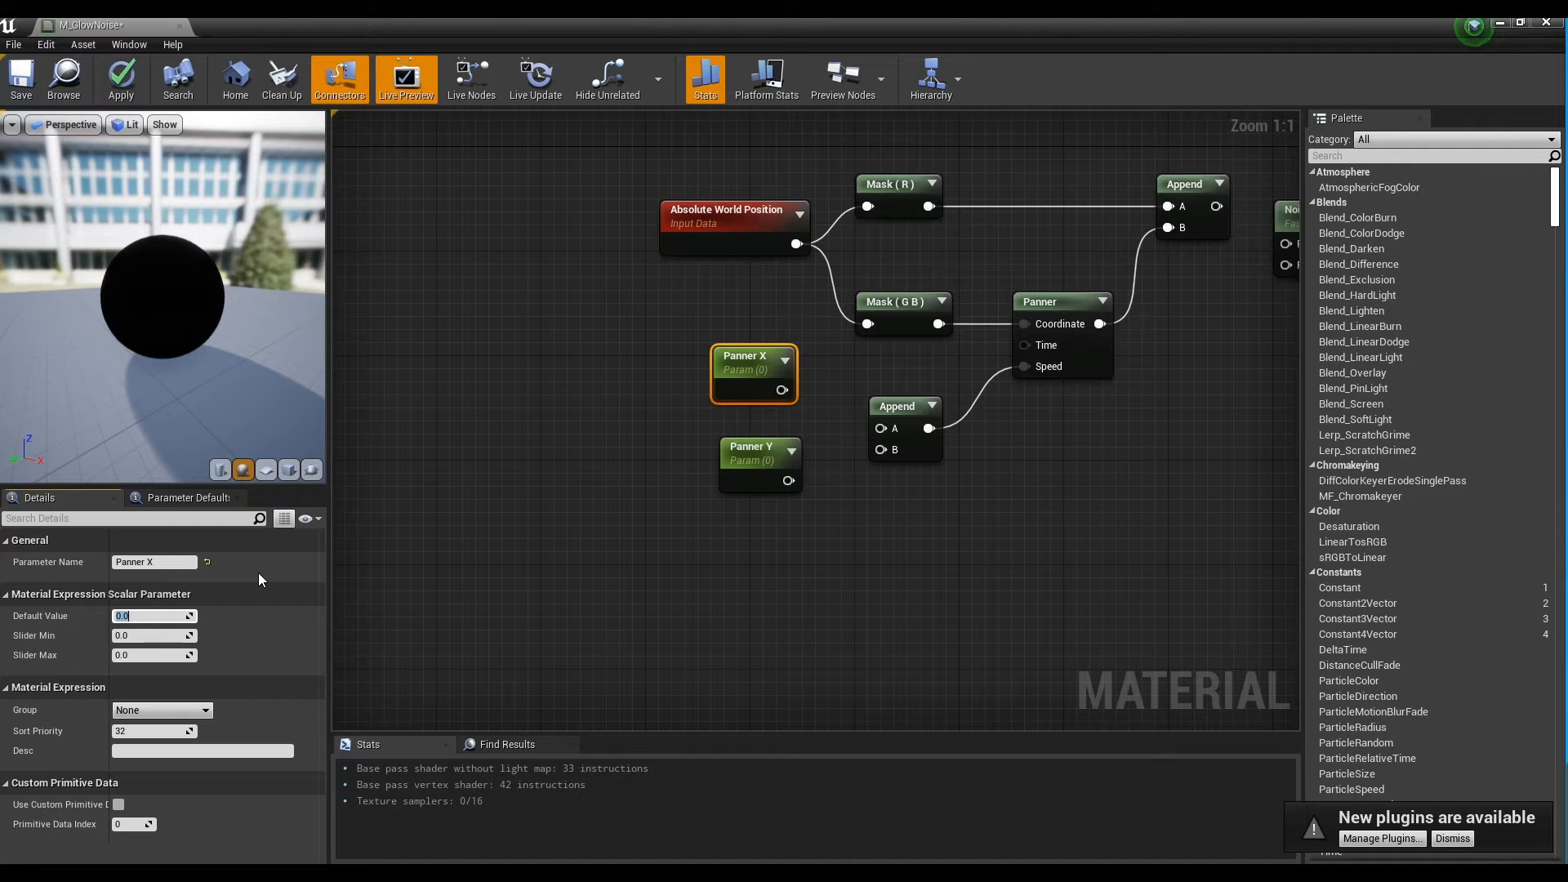
drag(781, 390, 891, 428)
drag(809, 480, 888, 449)
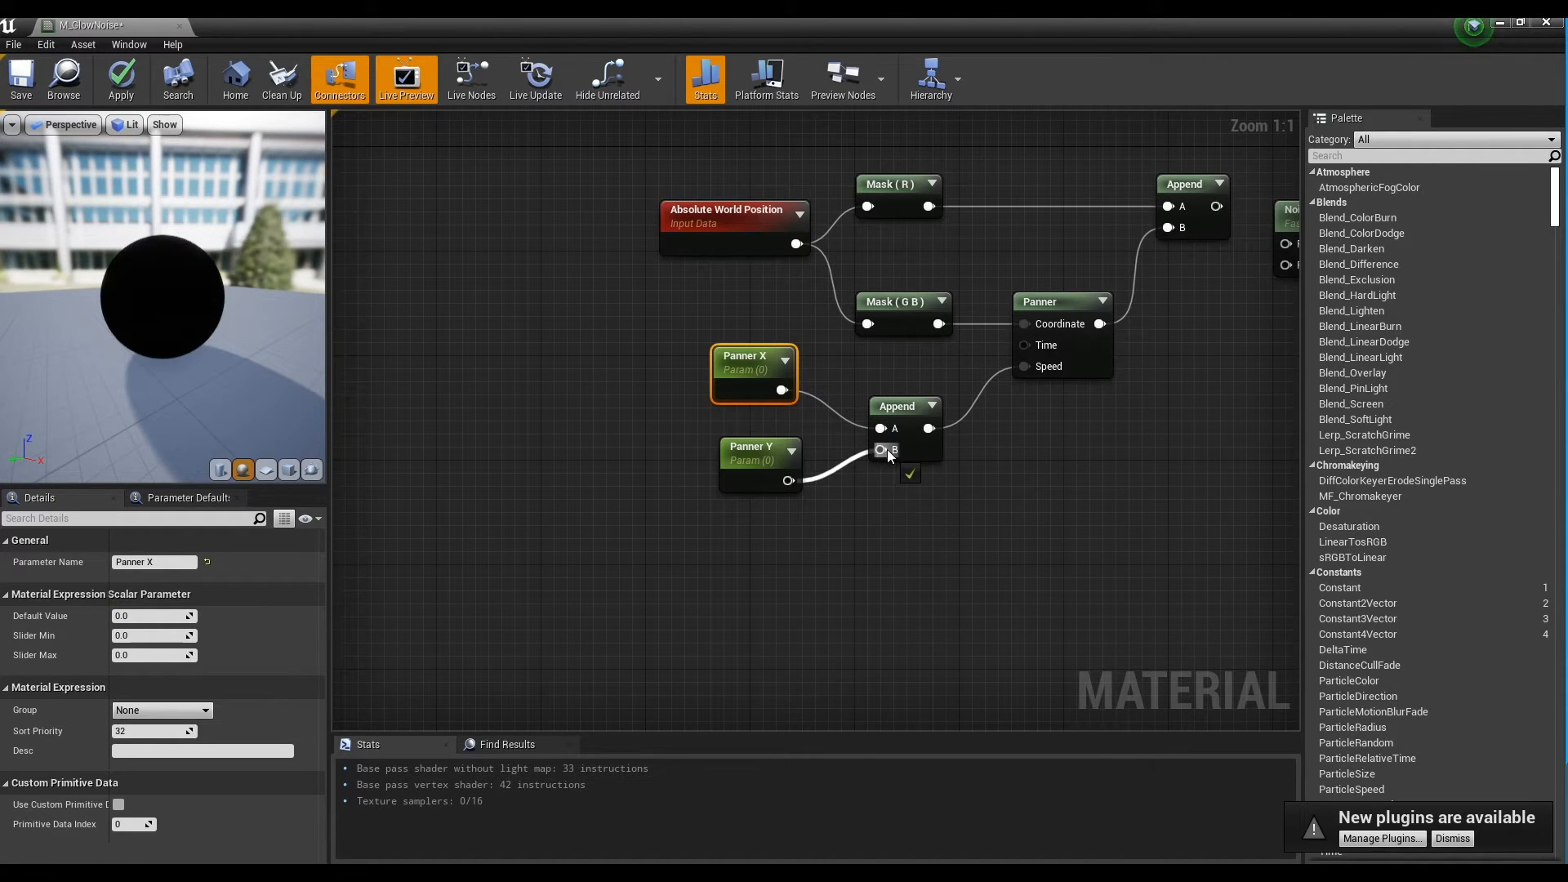
Move the Panner X and Panner Y parameters together slightly down beside the lower Append node and nudge that Append up.
click(746, 447)
ctrl+click(775, 378)
drag(774, 377, 813, 414)
right_drag(813, 414, 582, 461)
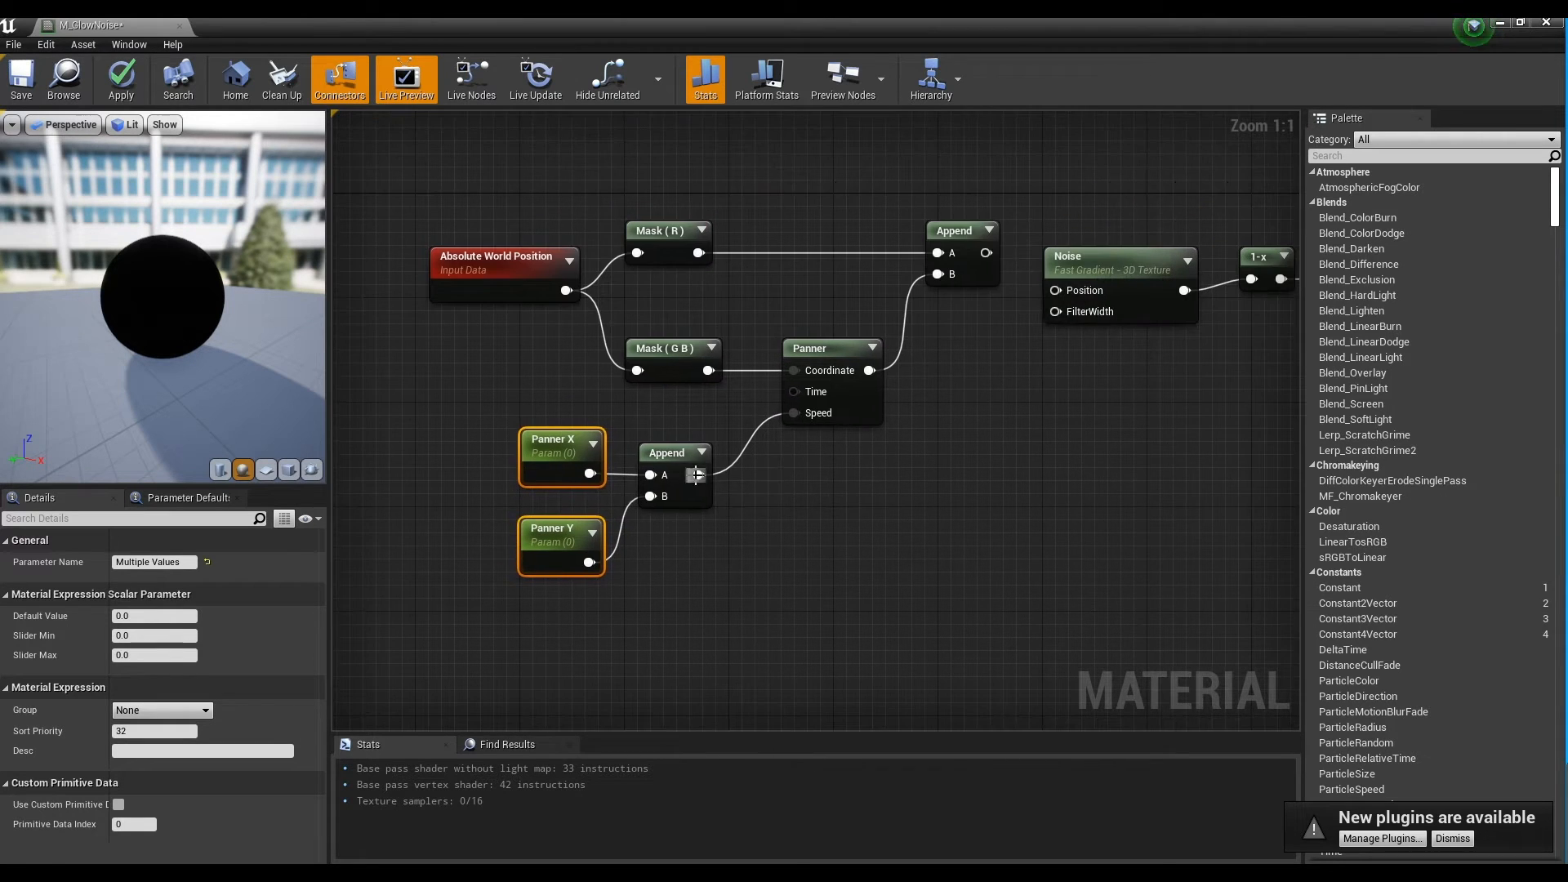
click(672, 440)
Connect the upper Append node's output to the Noise node's Position input.
click(577, 447)
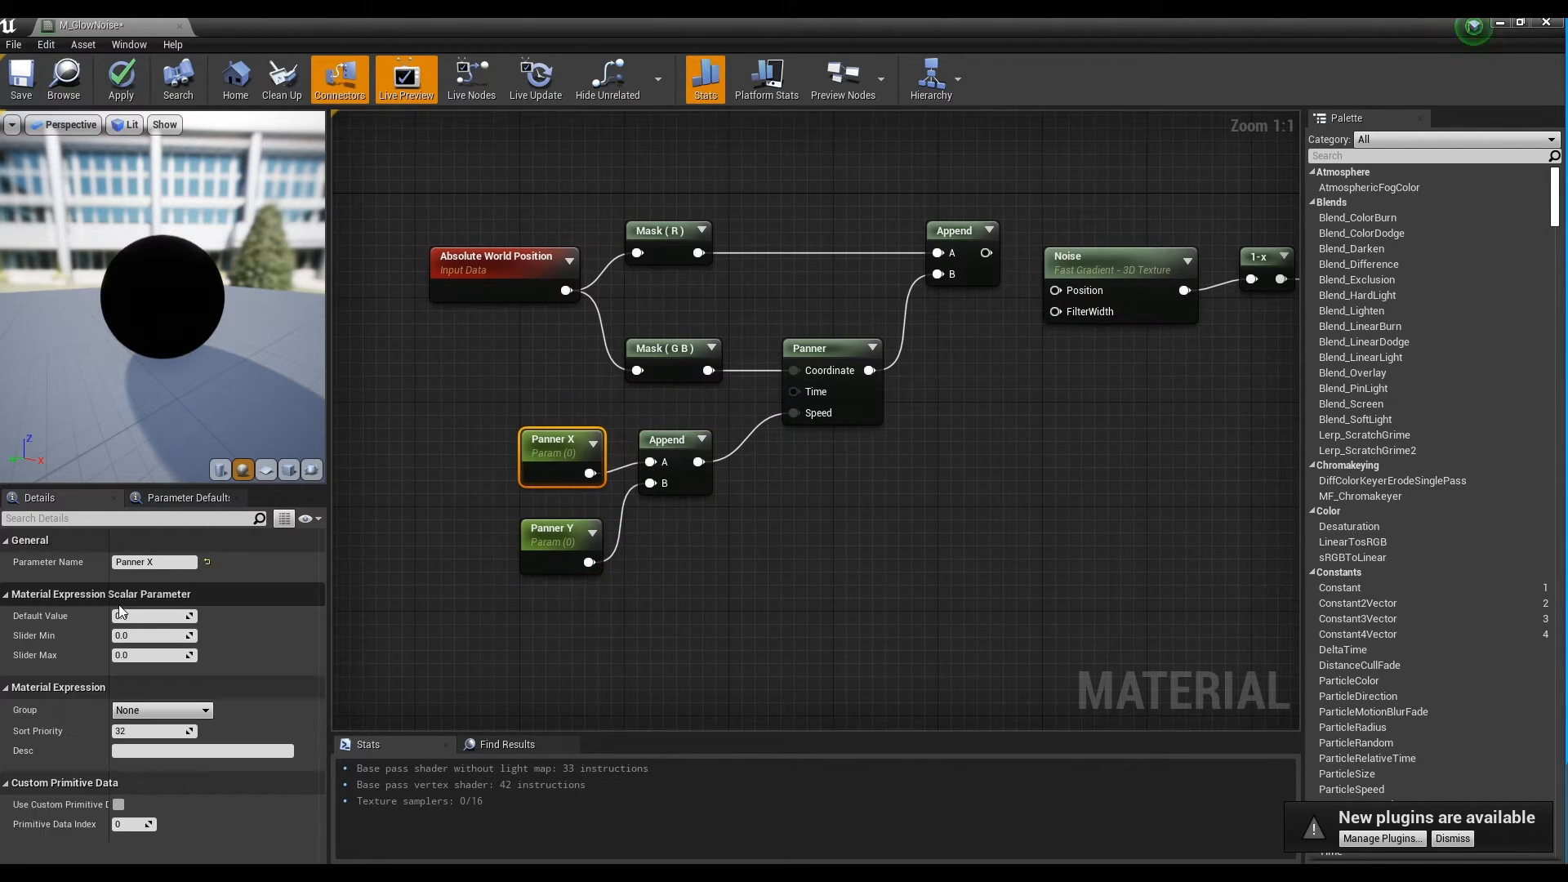
right_drag(963, 505, 661, 586)
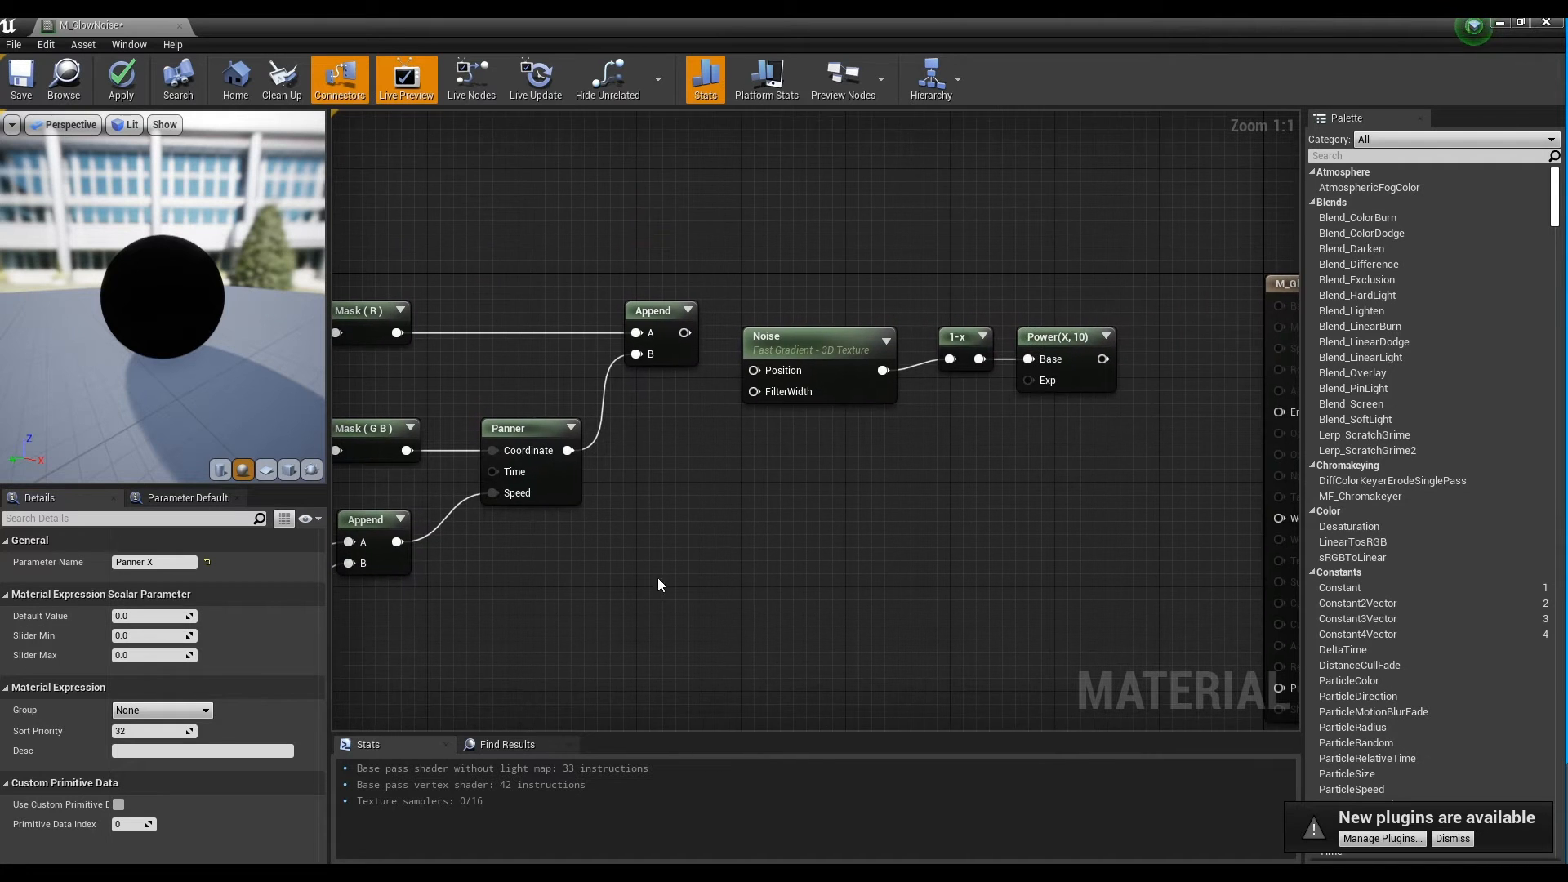
click(791, 446)
drag(684, 332, 762, 377)
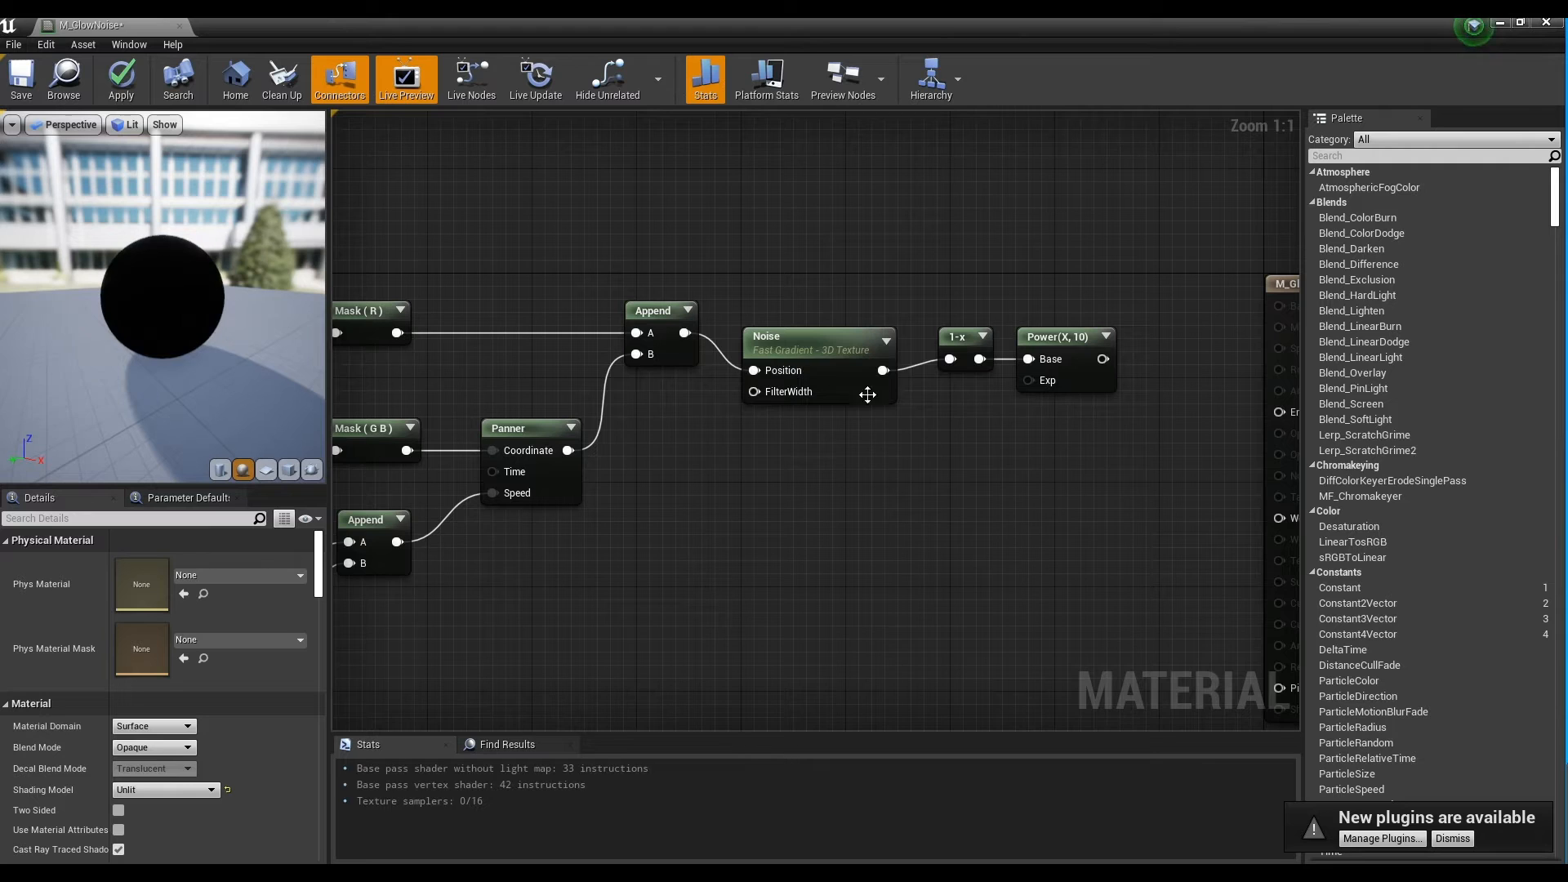
Add a 3ColorBlend node in the free space below the 1-x and Power nodes.
right_drag(977, 462, 924, 391)
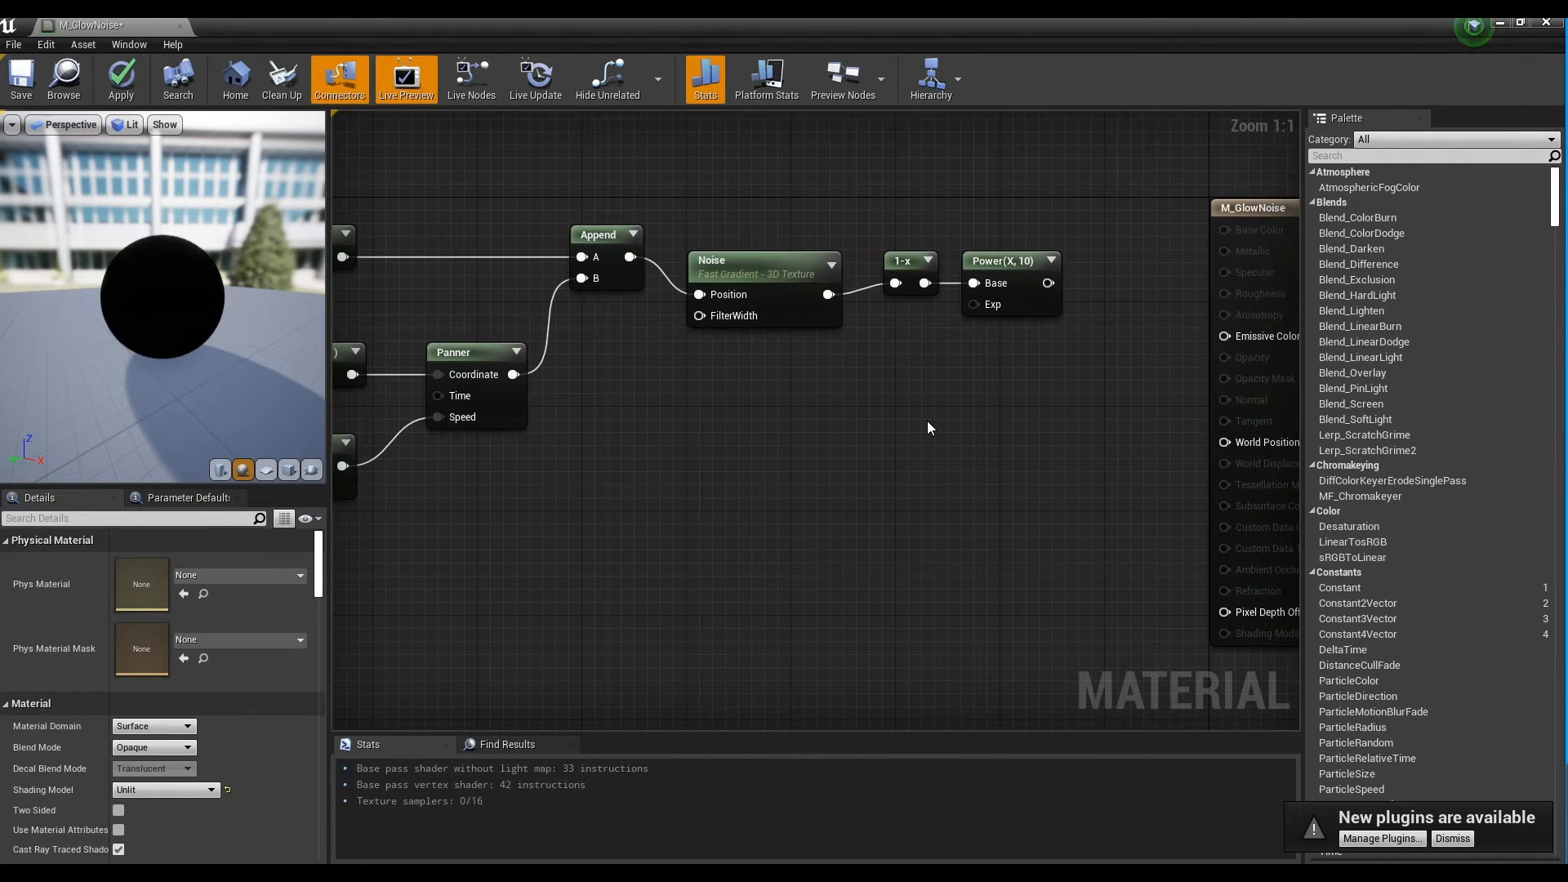
right_click(740, 433)
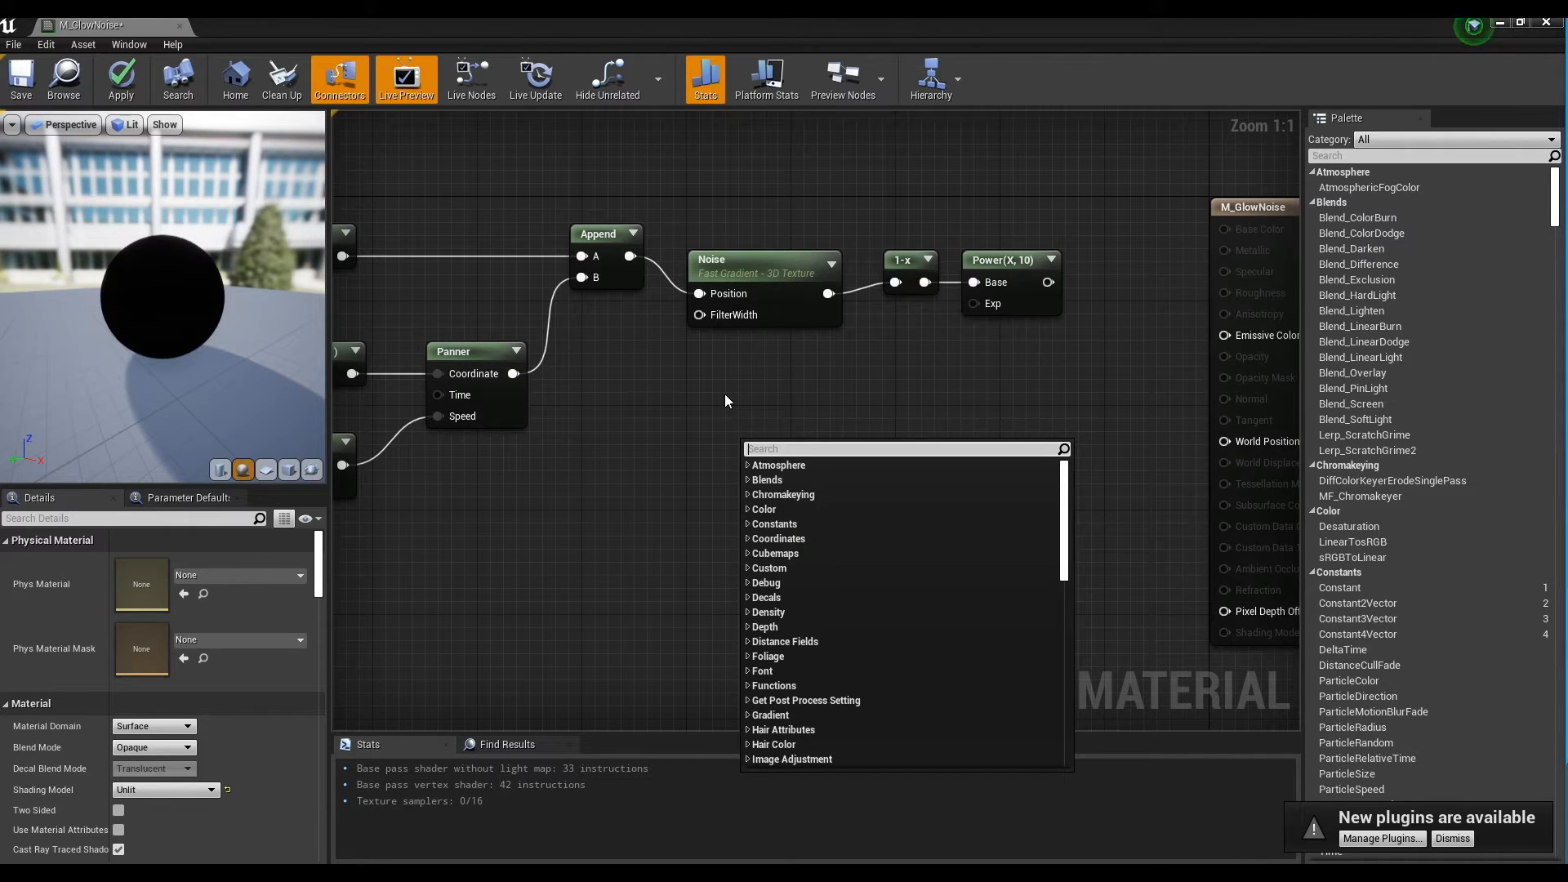
click(725, 411)
right_drag(724, 412, 840, 327)
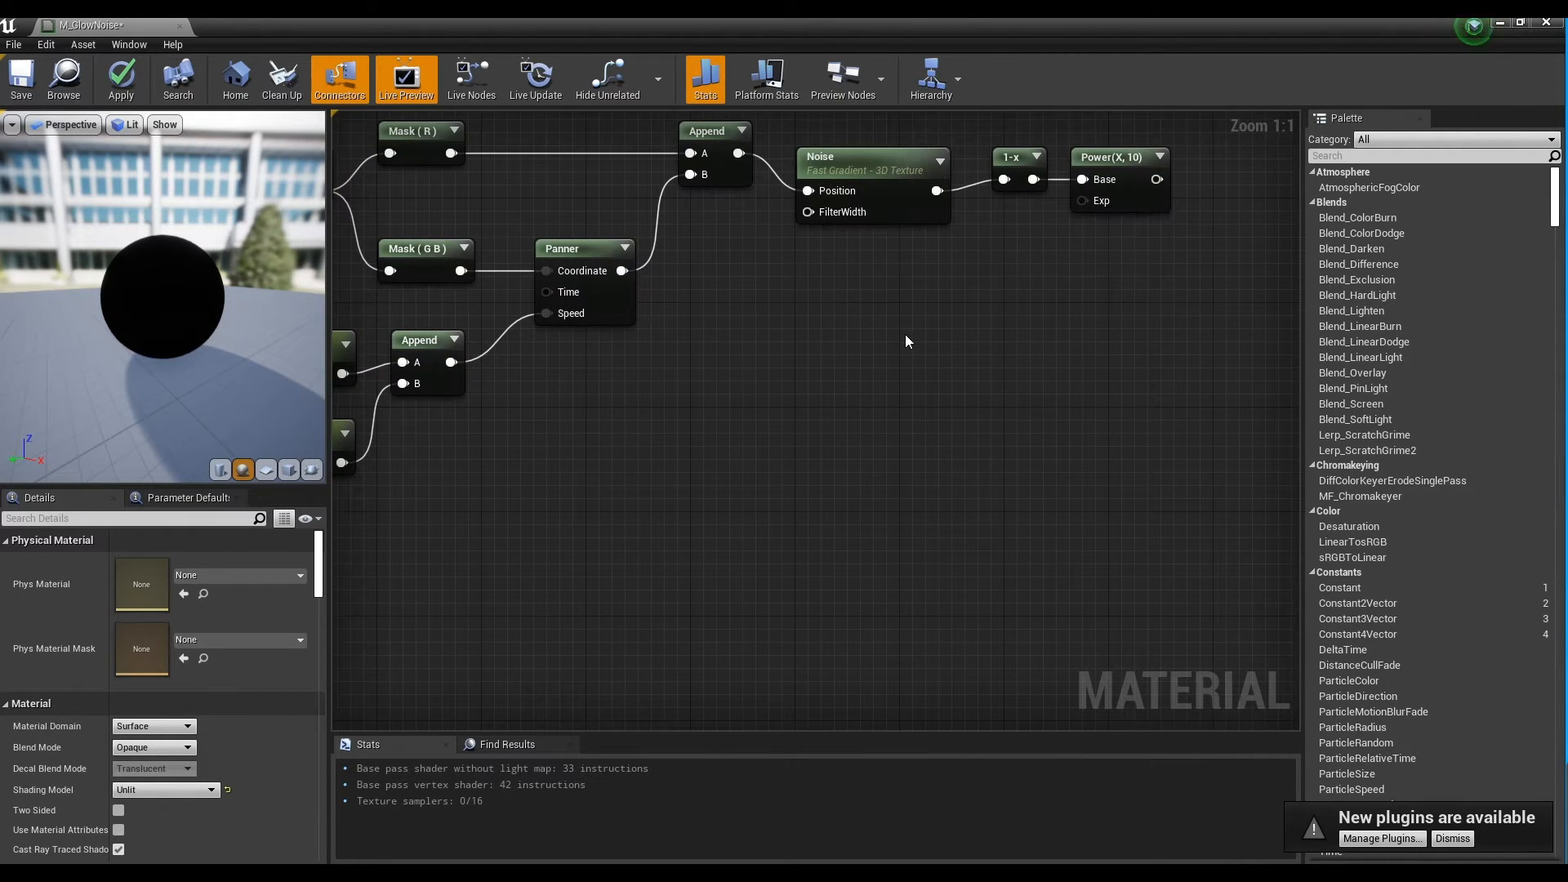
right_click(908, 336)
text(3col)
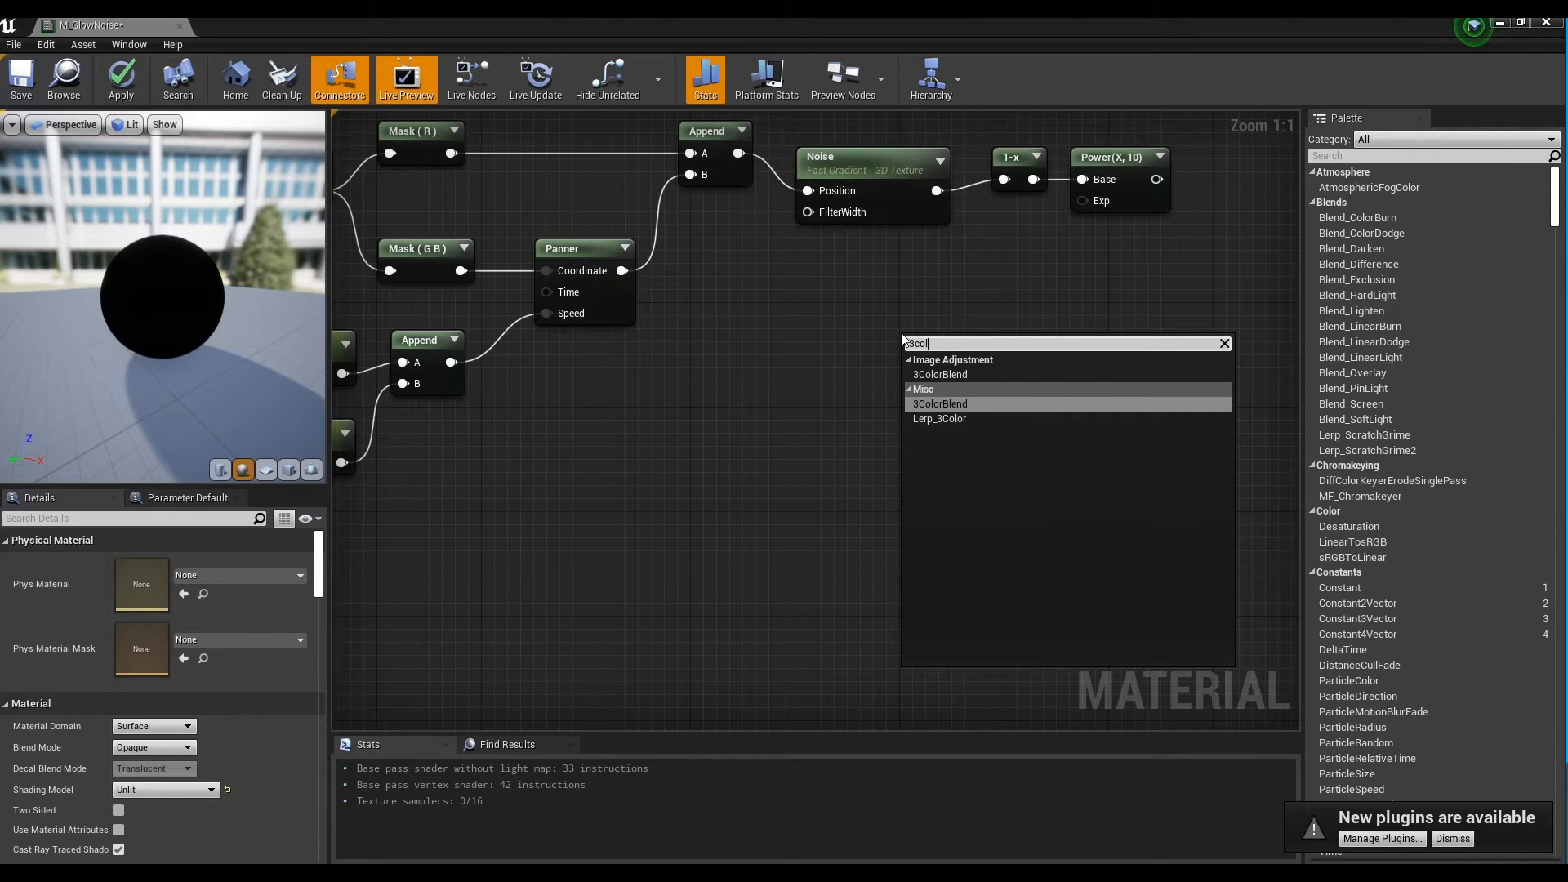
key(Return)
drag(952, 348, 1051, 361)
click(743, 435)
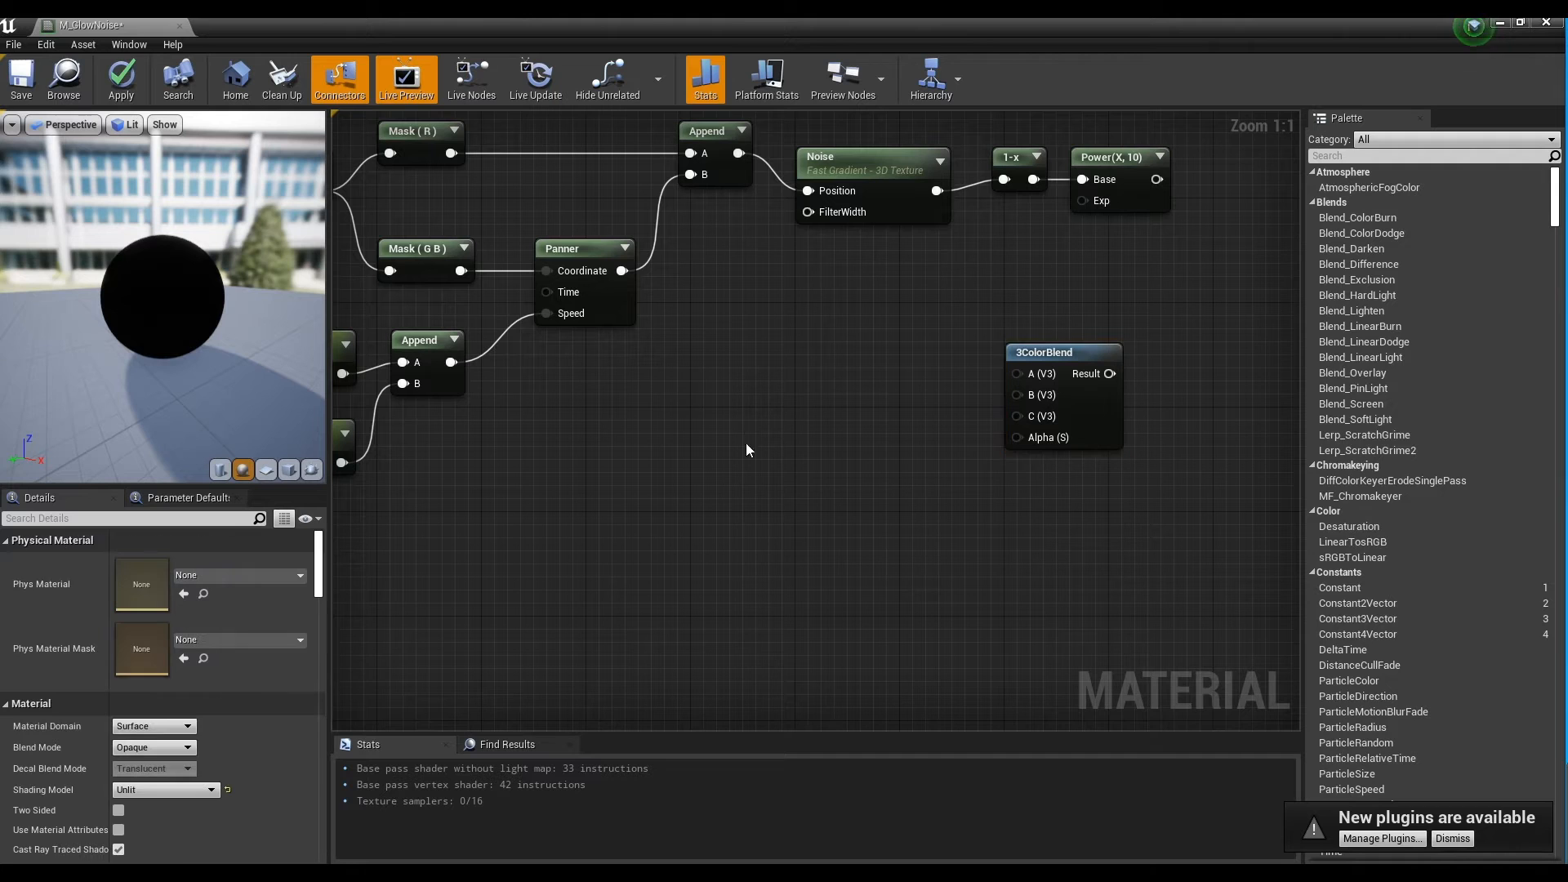
Add three Constant3Vector nodes stacked in a vertical column left of the 3ColorBlend node.
click(730, 311)
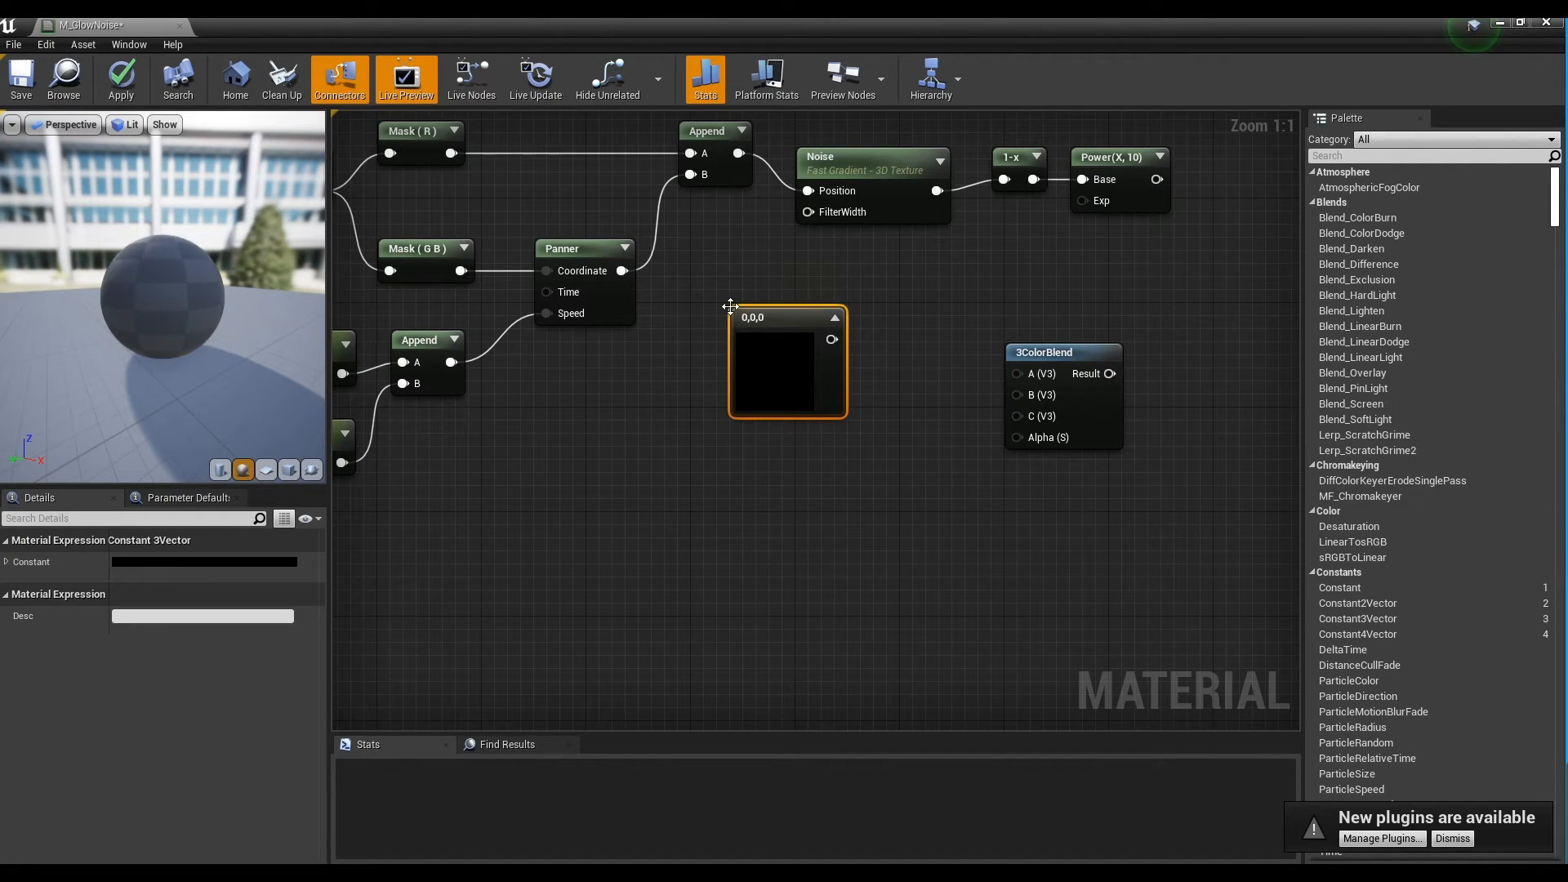
click(757, 523)
drag(789, 529, 768, 467)
click(761, 581)
drag(766, 593, 741, 607)
click(815, 425)
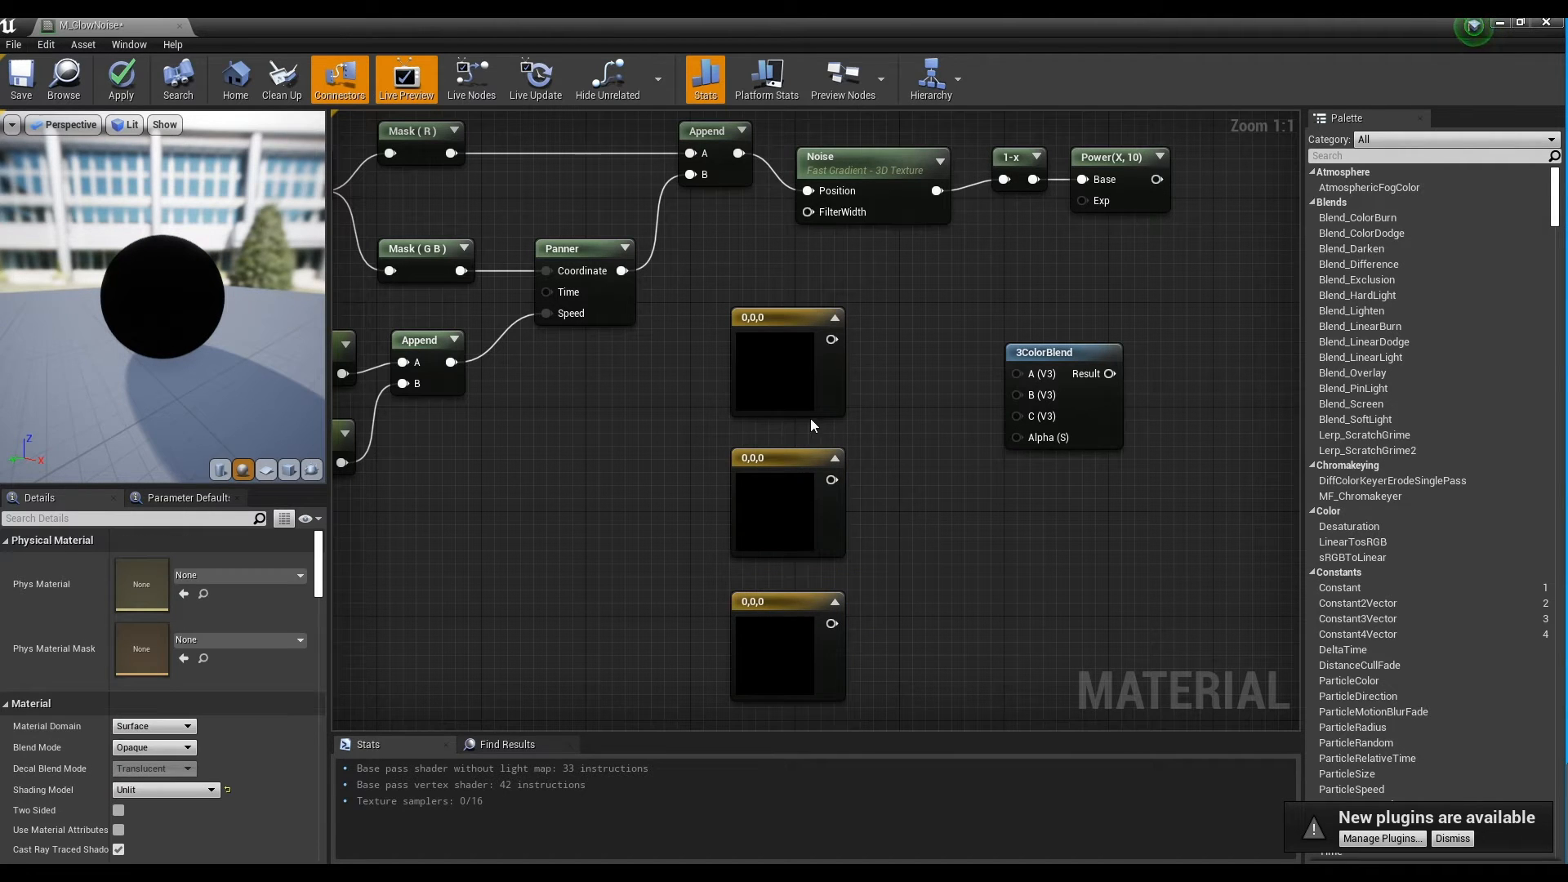
Set the top Constant3Vector to pure blue with a blue value of about 0.807 and accept the color.
click(798, 393)
click(270, 562)
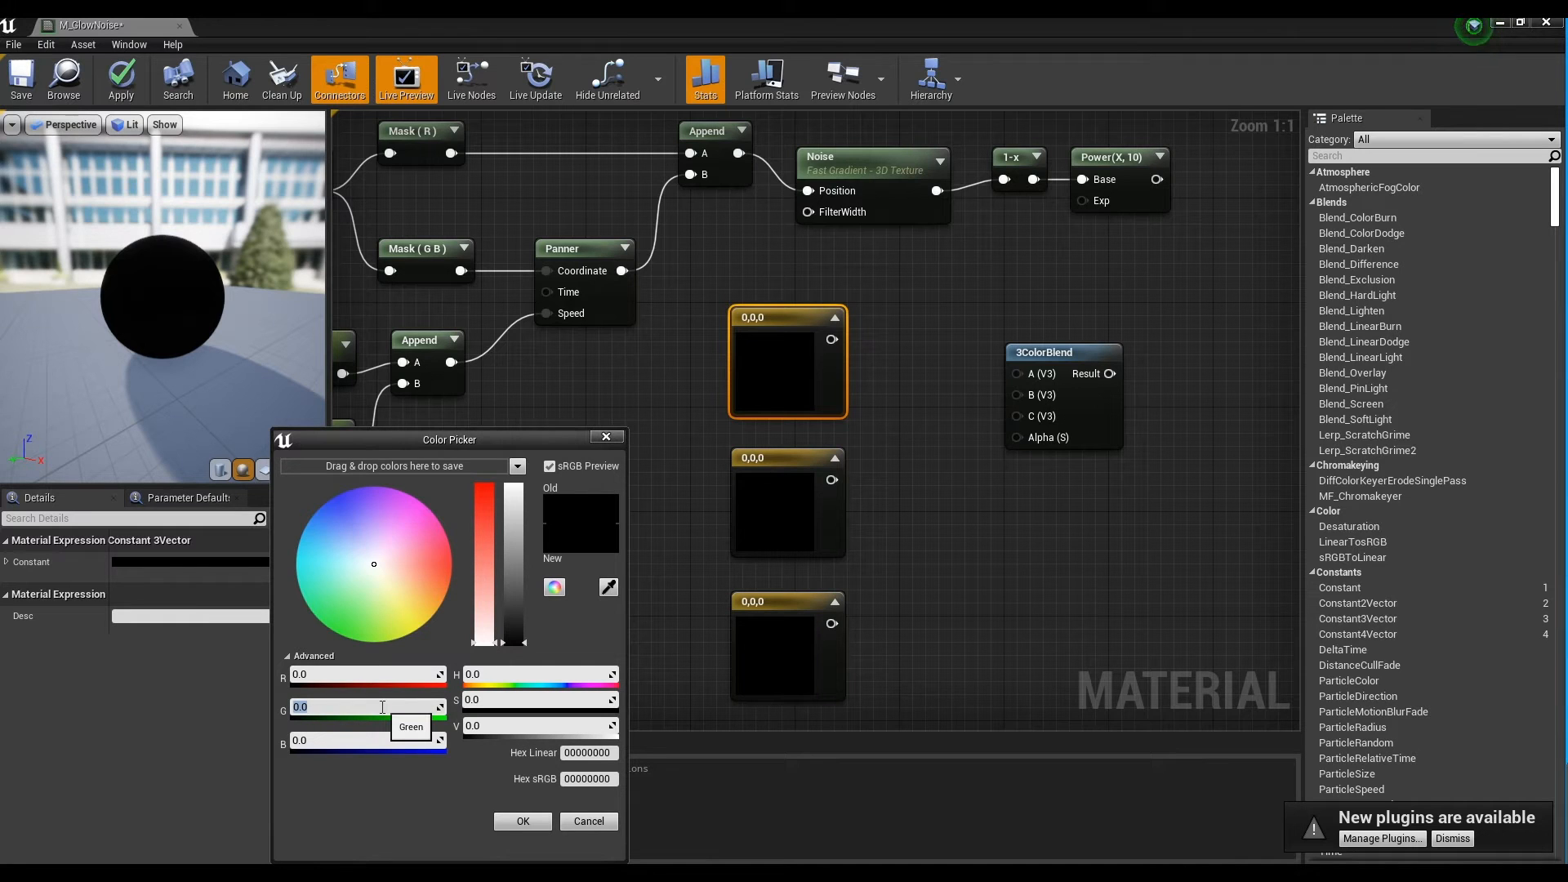
text(0.25)
key(Return)
mouse_move(514, 603)
mouse_down()
mouse_move(525, 484)
mouse_move(527, 516)
mouse_up()
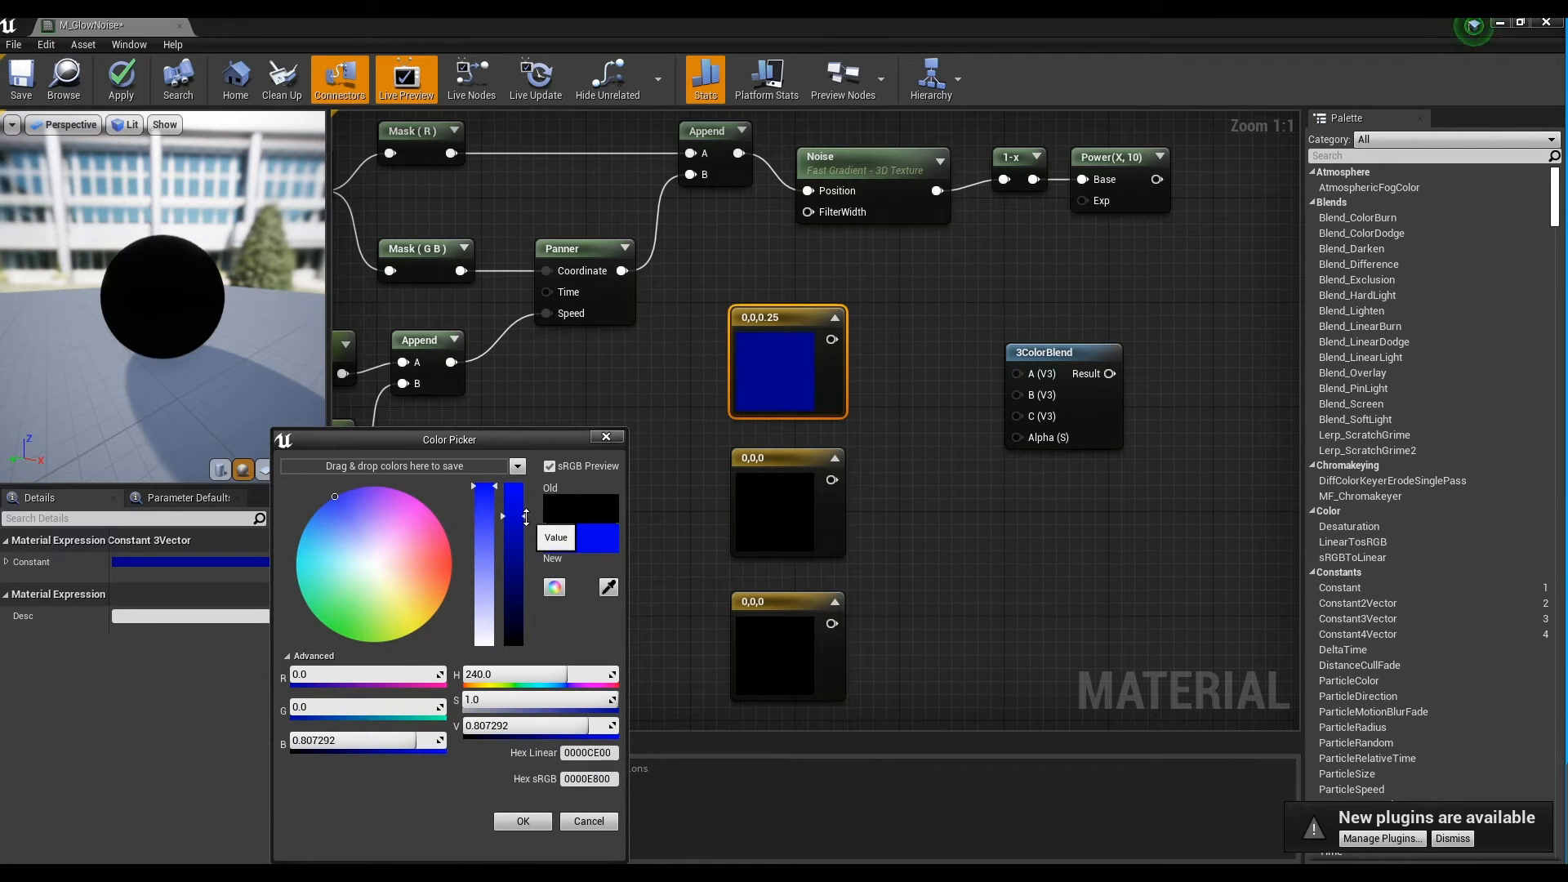
click(523, 821)
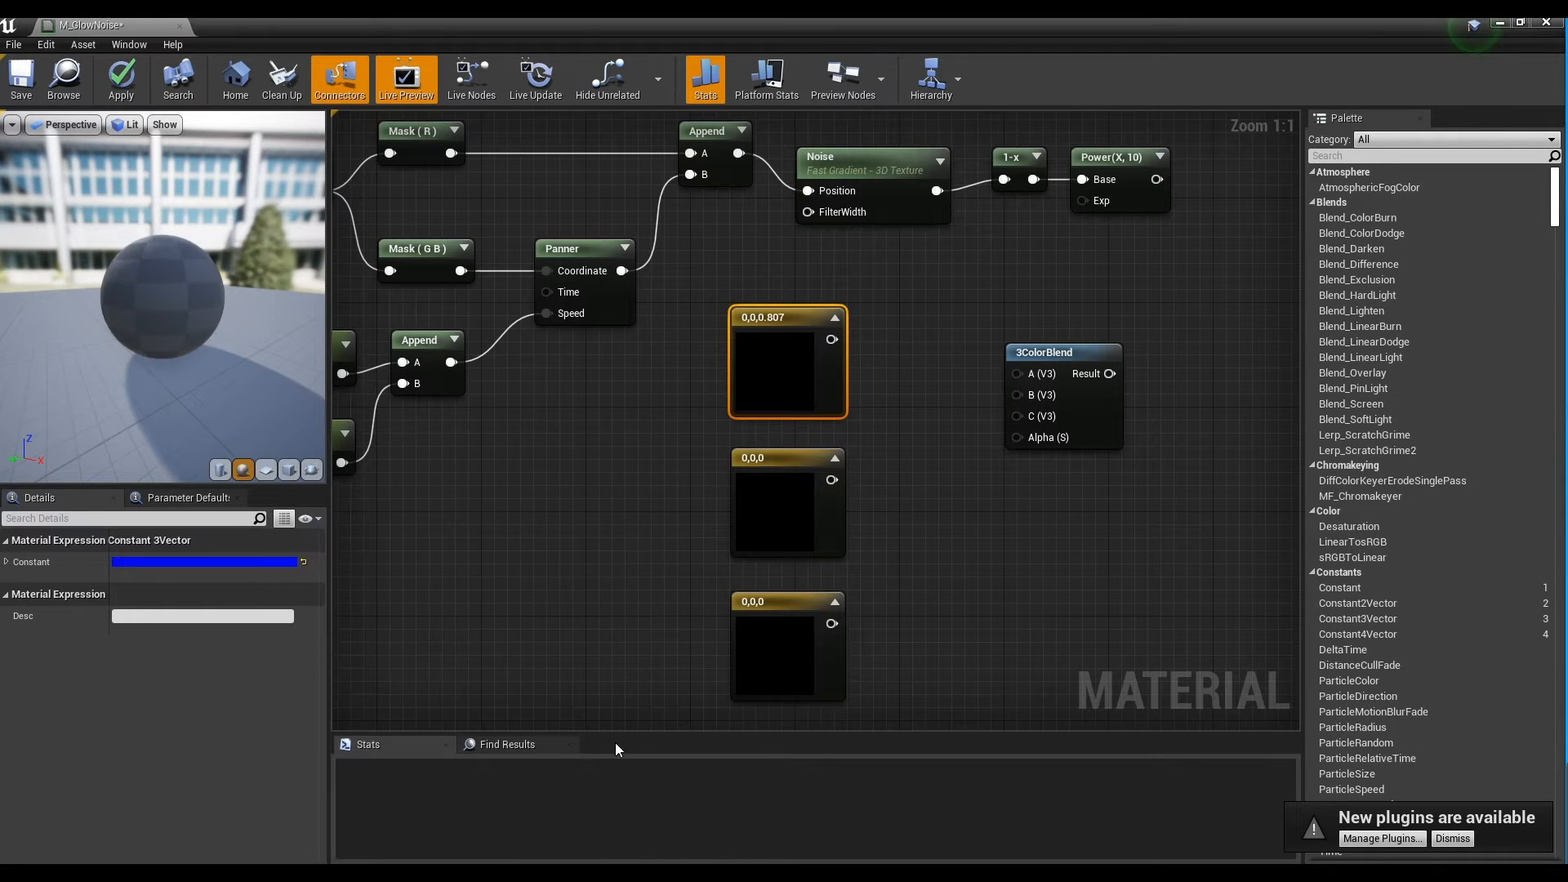
Set the middle Constant3Vector to pink with red 1.0, green 0.0 and blue 0.65, and accept the color.
click(774, 495)
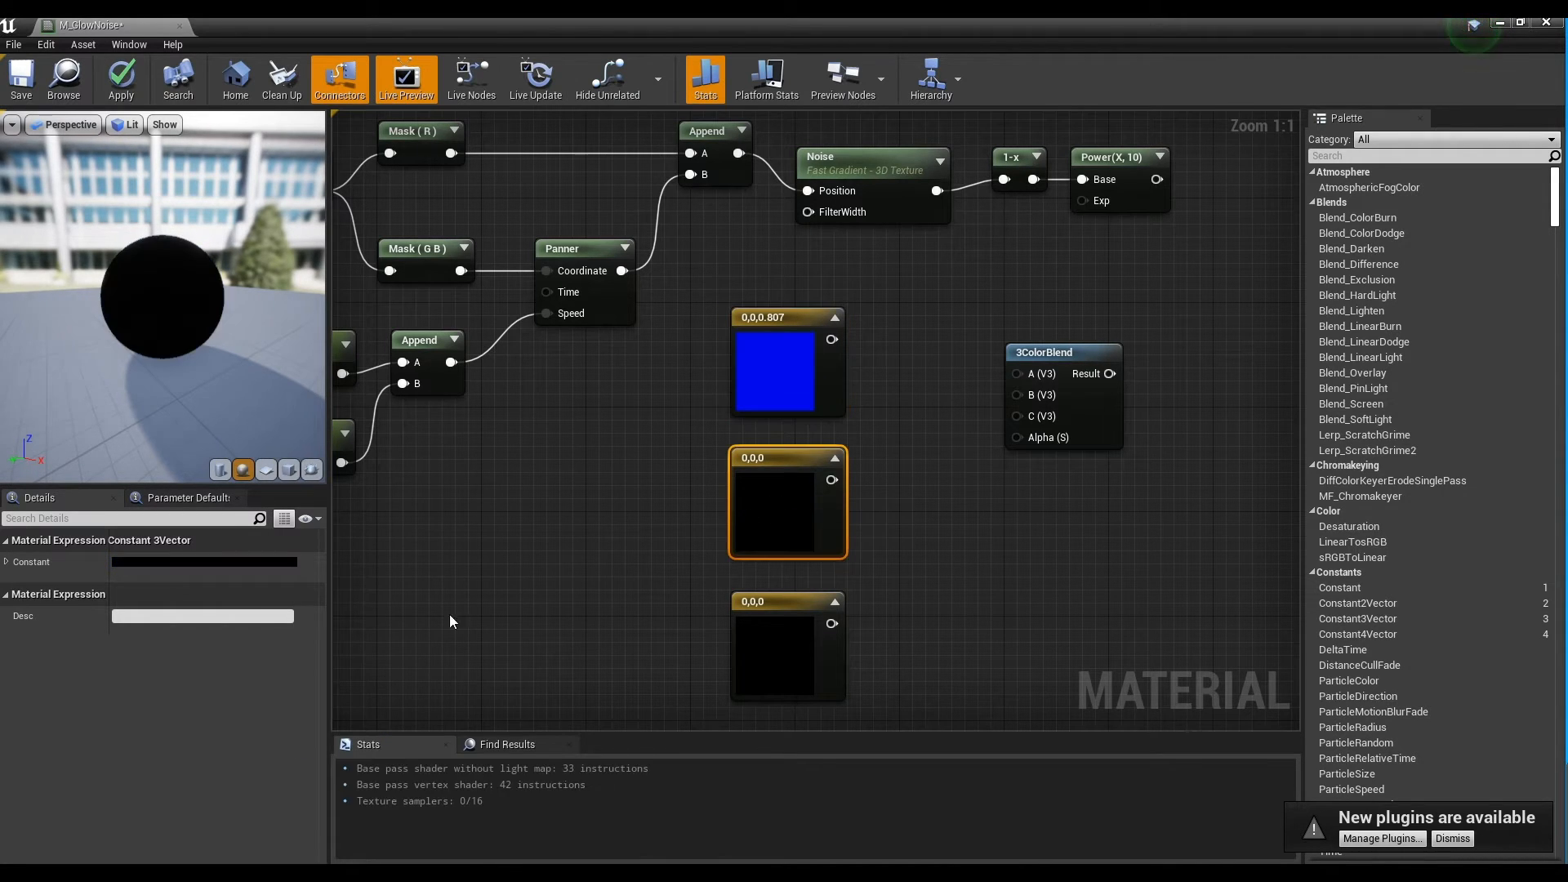
click(238, 559)
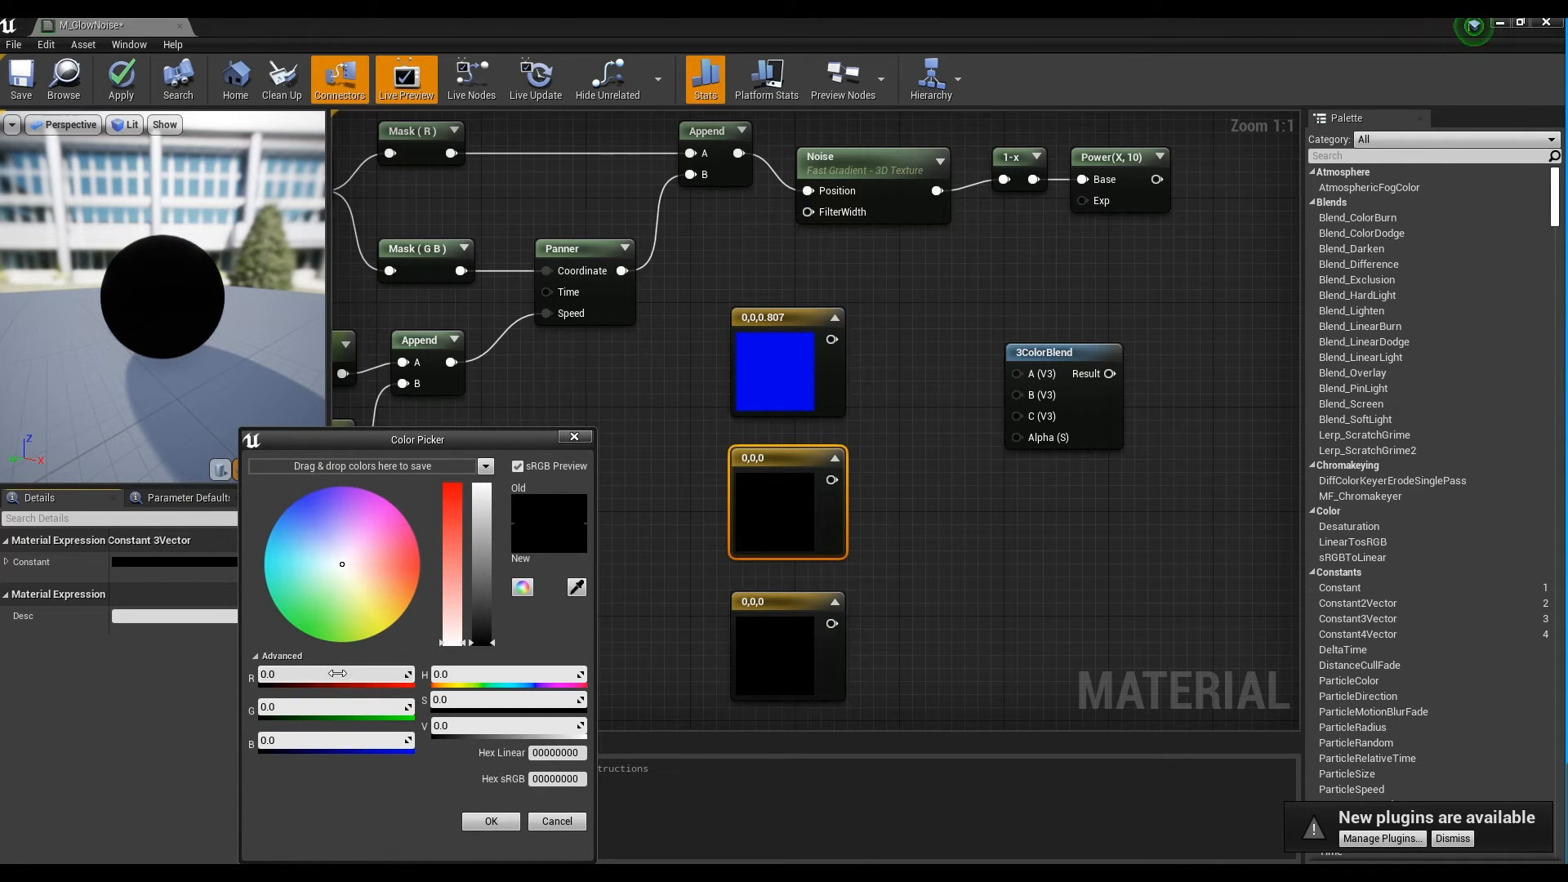
click(317, 745)
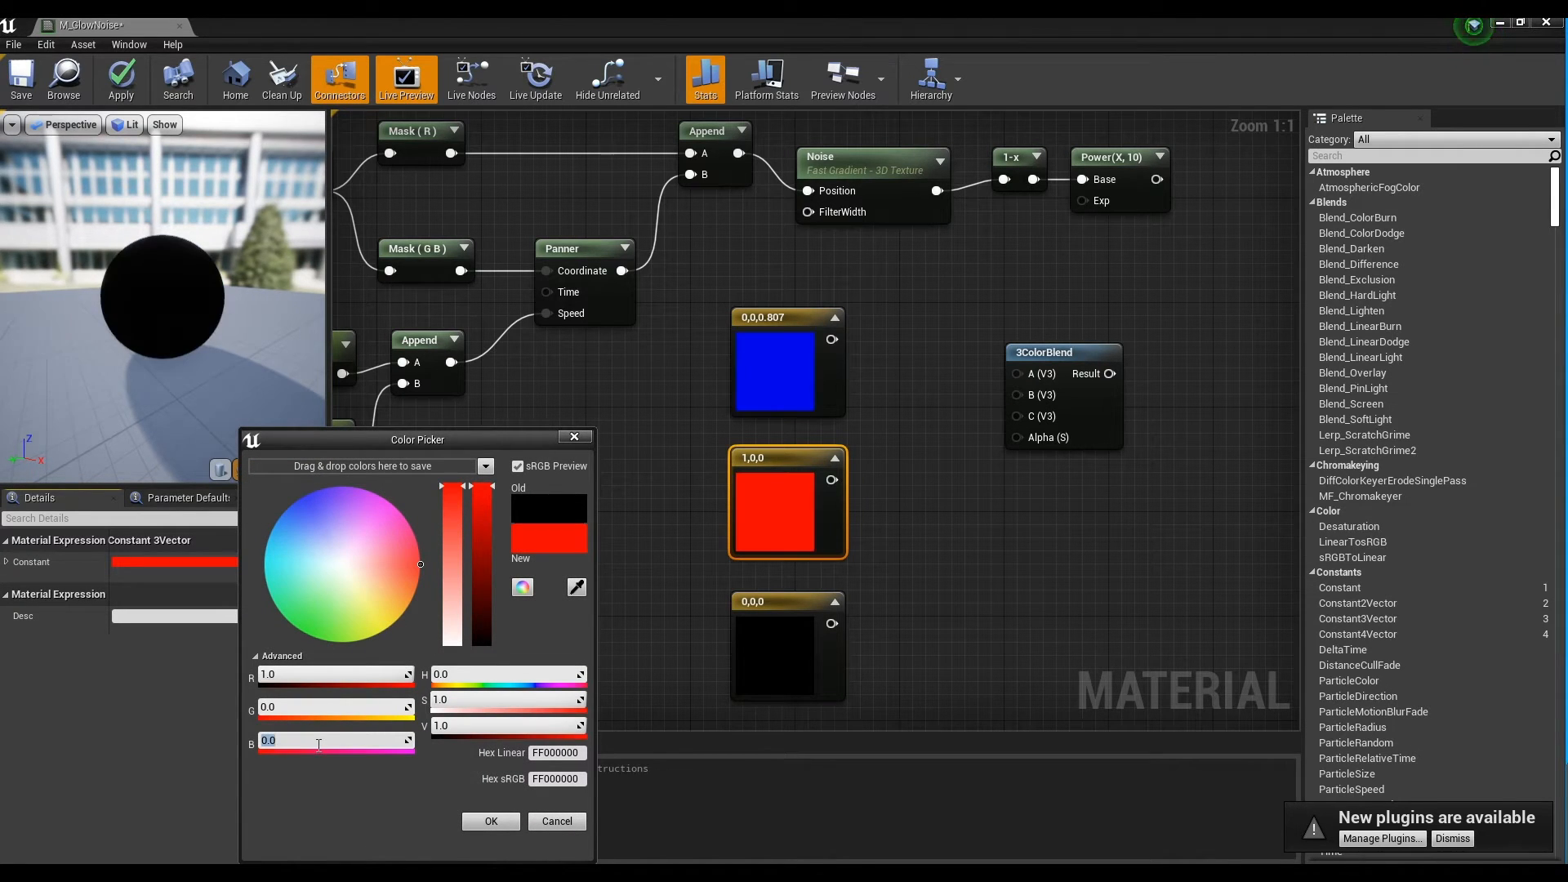
text(0.65)
key(Return)
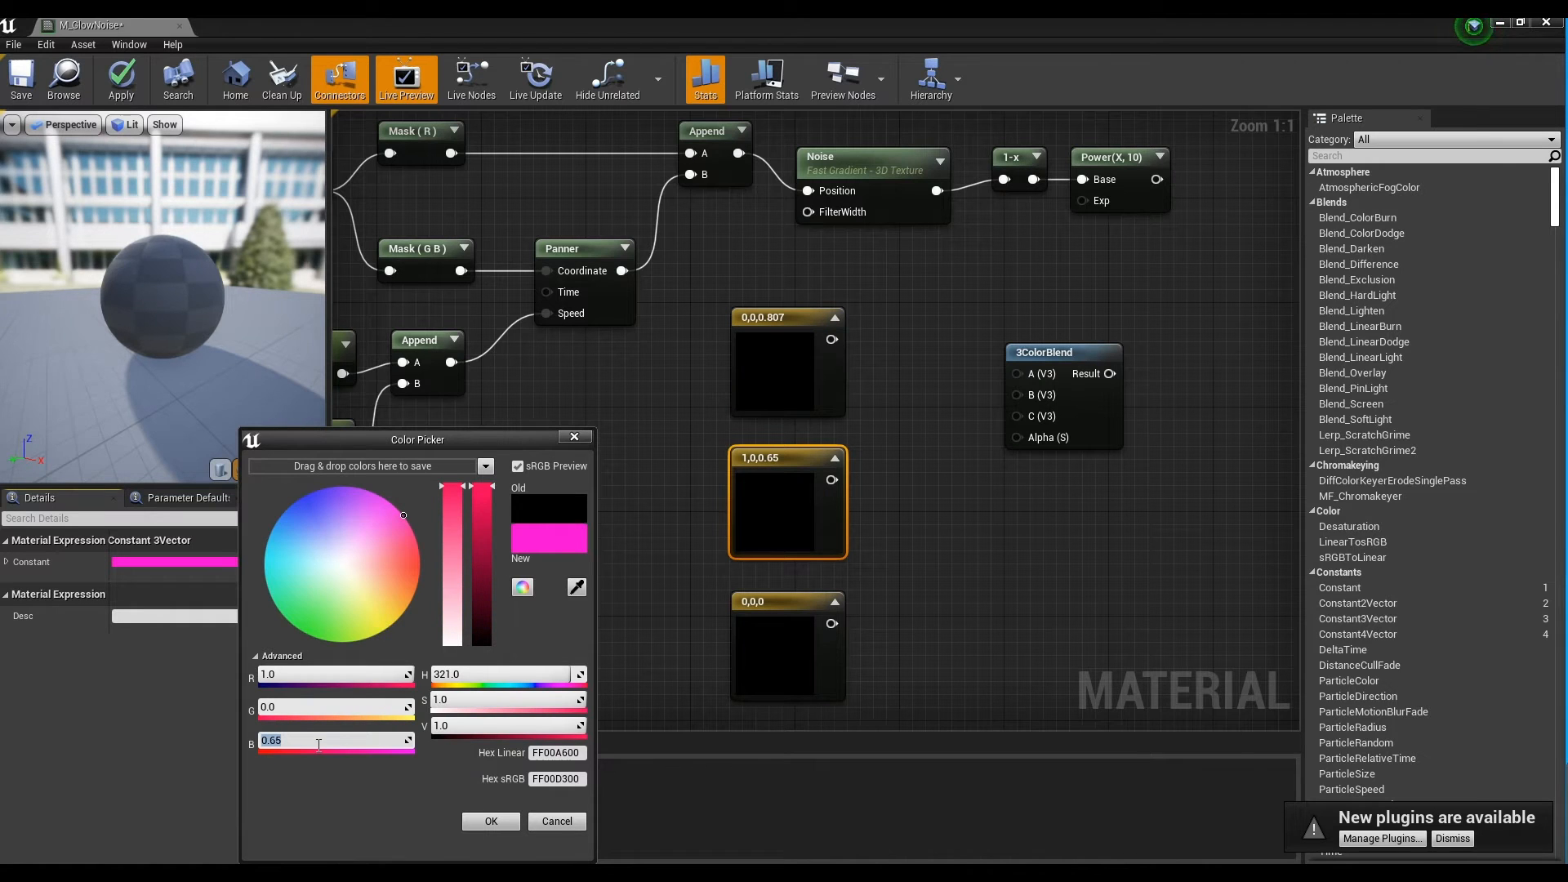
click(491, 821)
Set the lowest Constant3Vector to green with red 0.0, green 1.0 and blue 0.05, and accept the color.
click(805, 666)
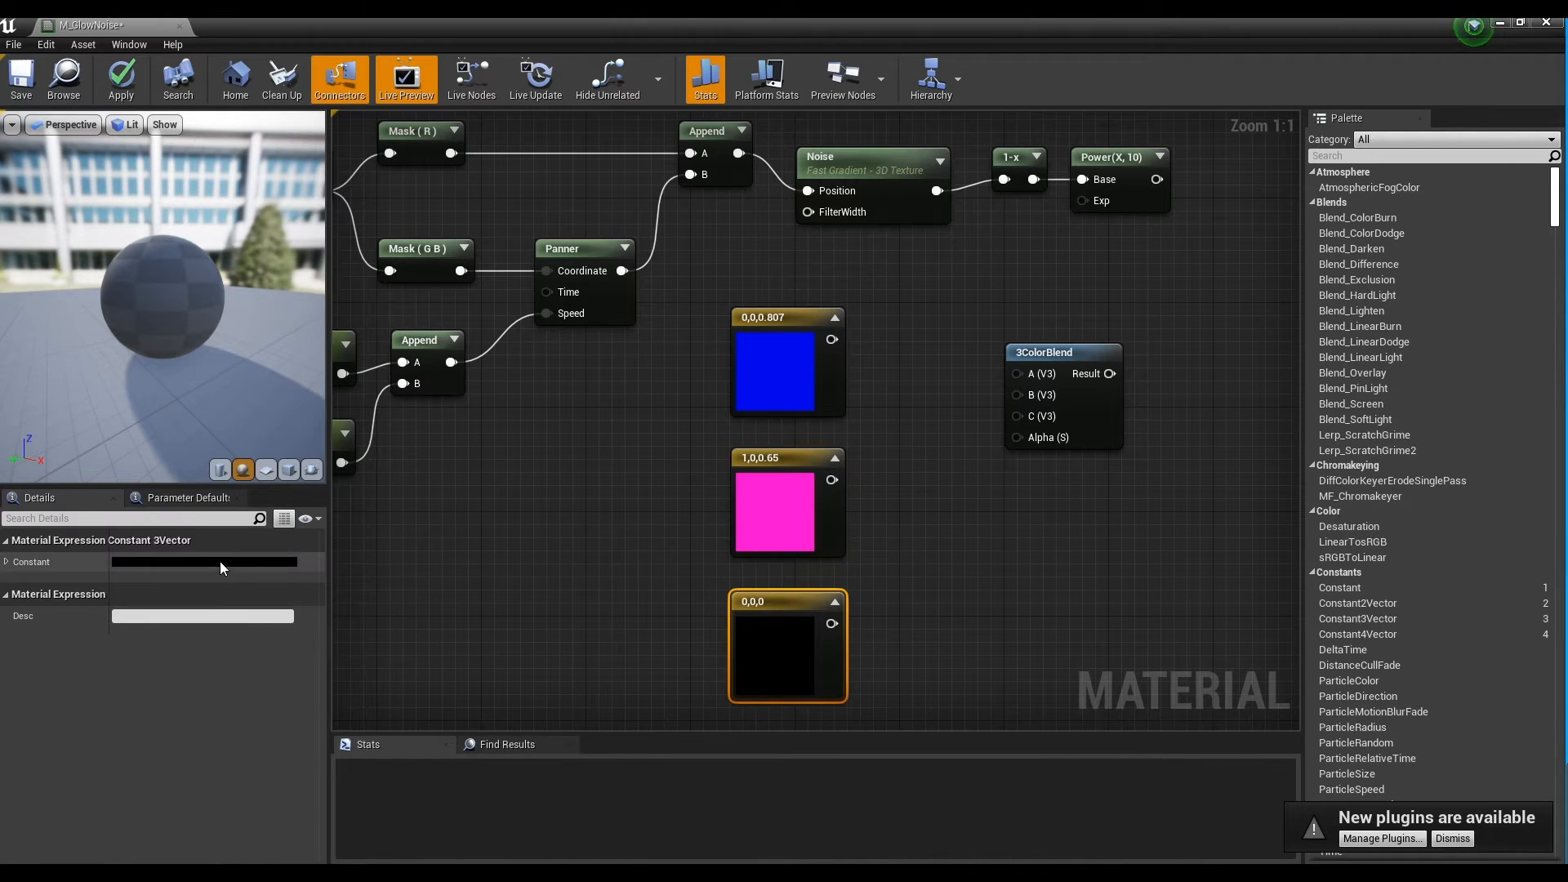
click(219, 561)
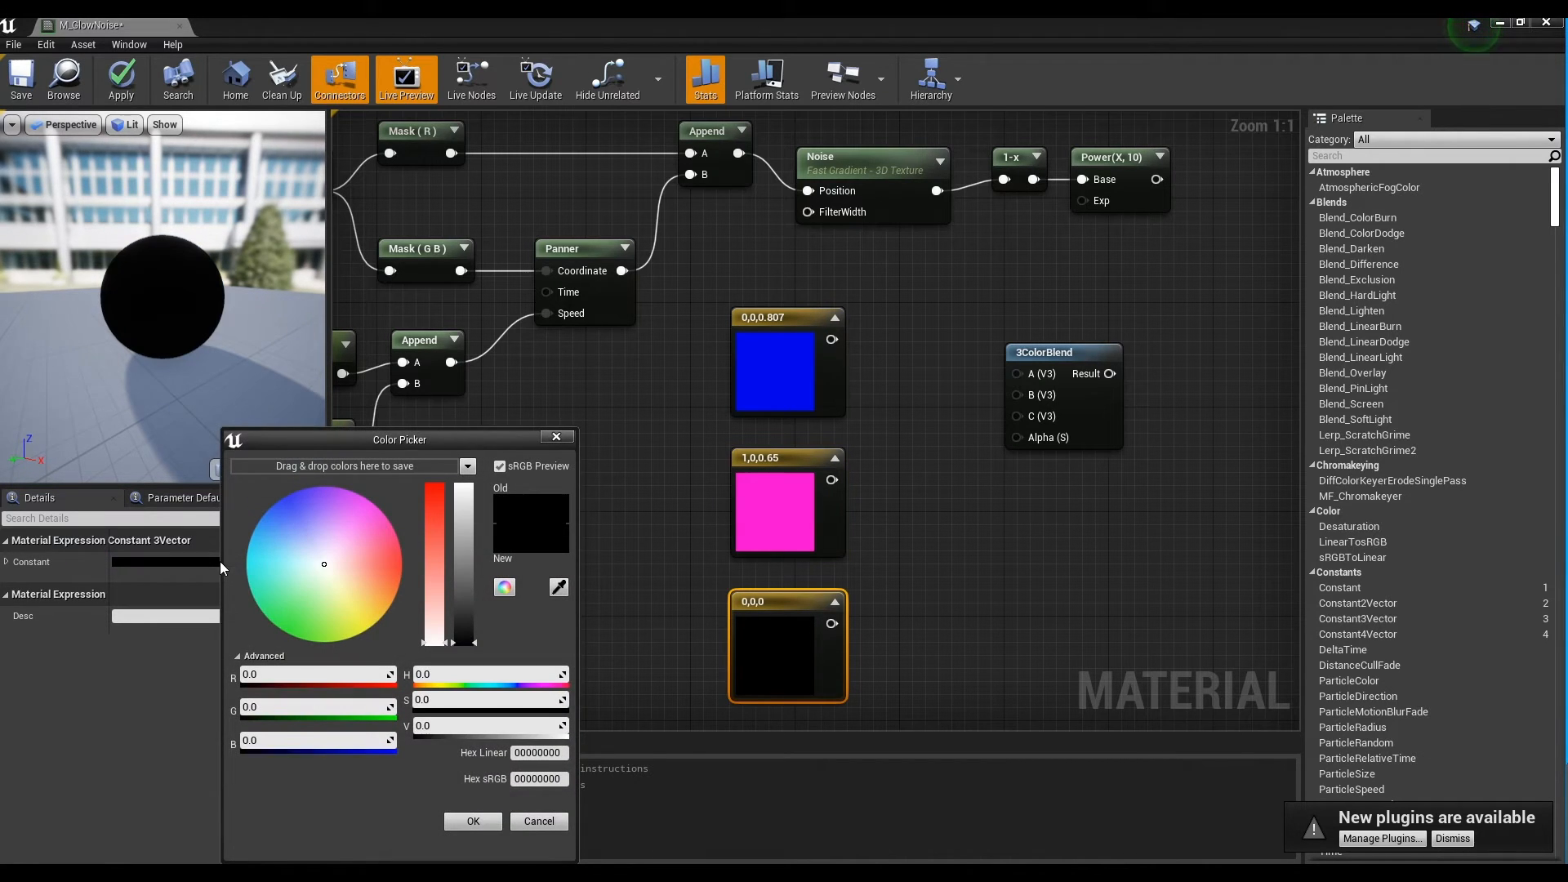
click(291, 738)
text(0.0)
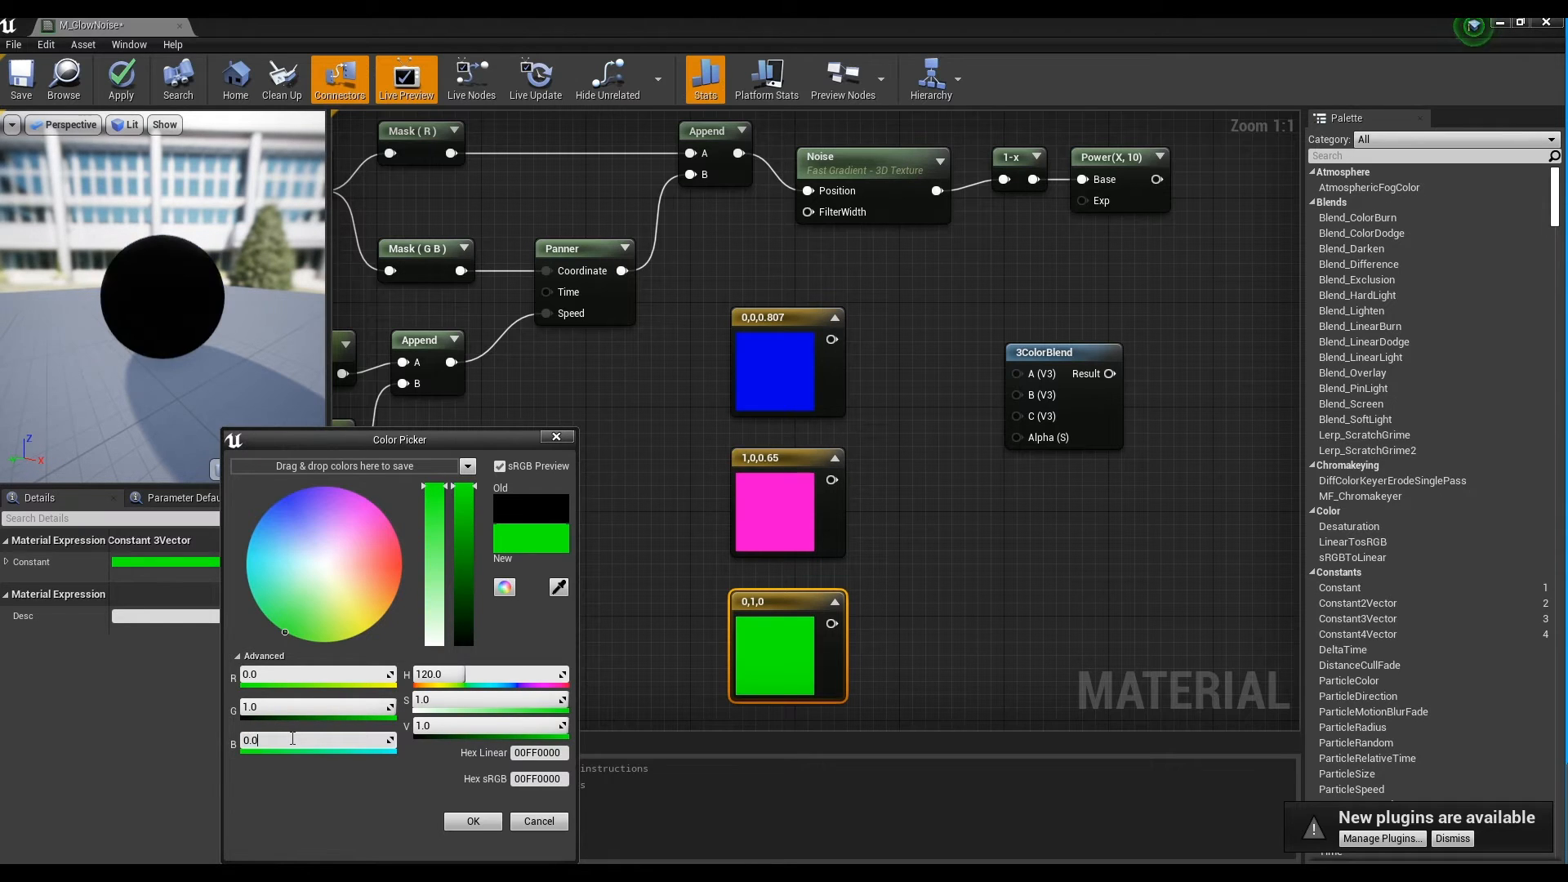
text(5)
key(Return)
click(482, 815)
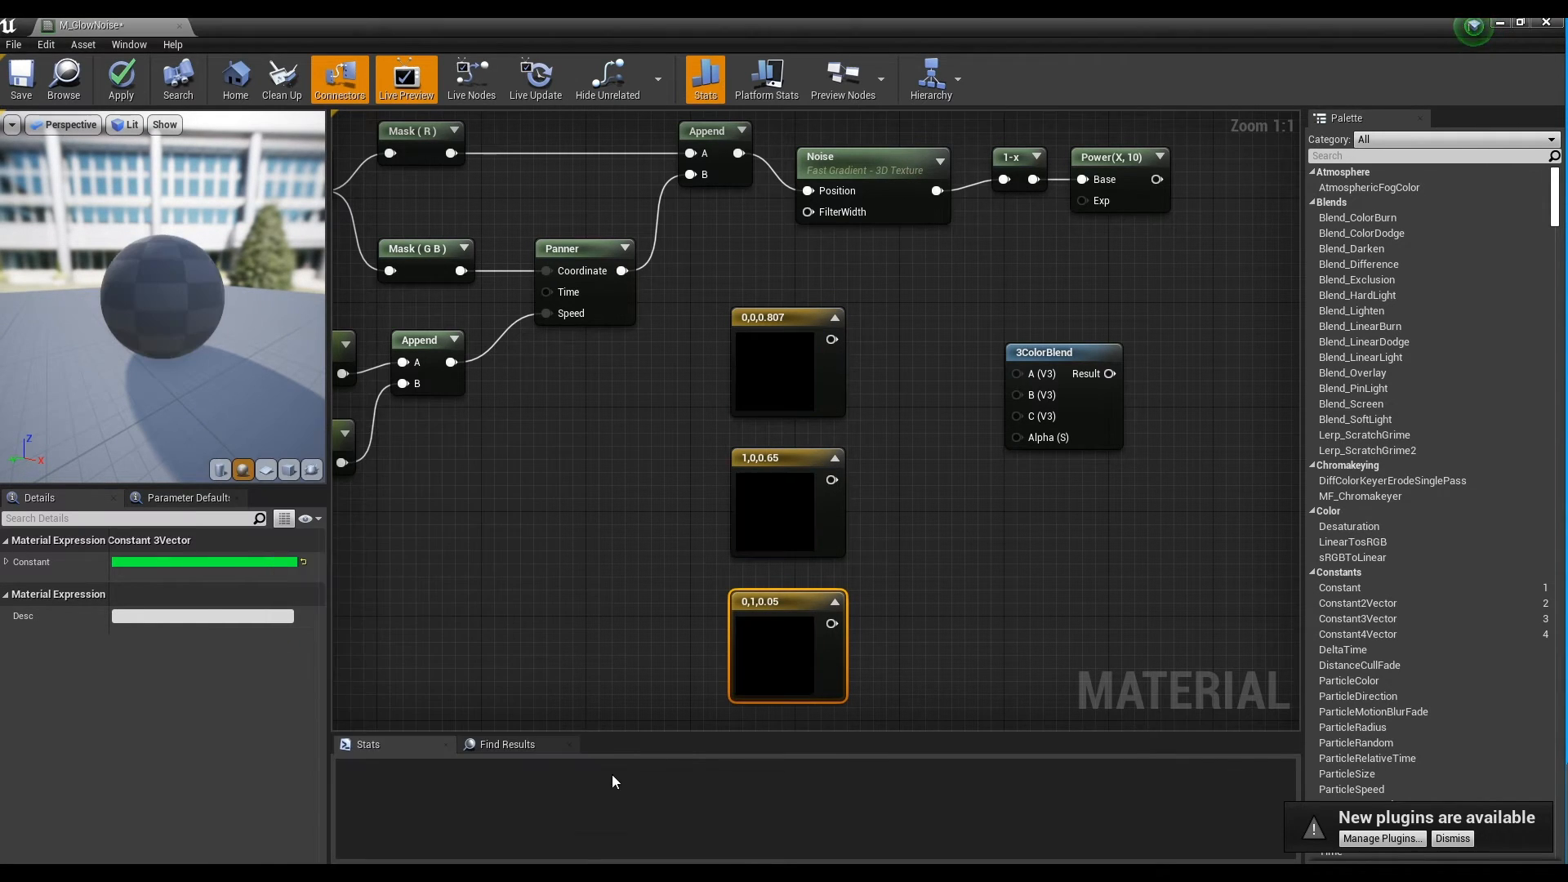
Connect the blue, pink and green color nodes to the 3ColorBlend node's A, B and C inputs, respectively.
click(966, 551)
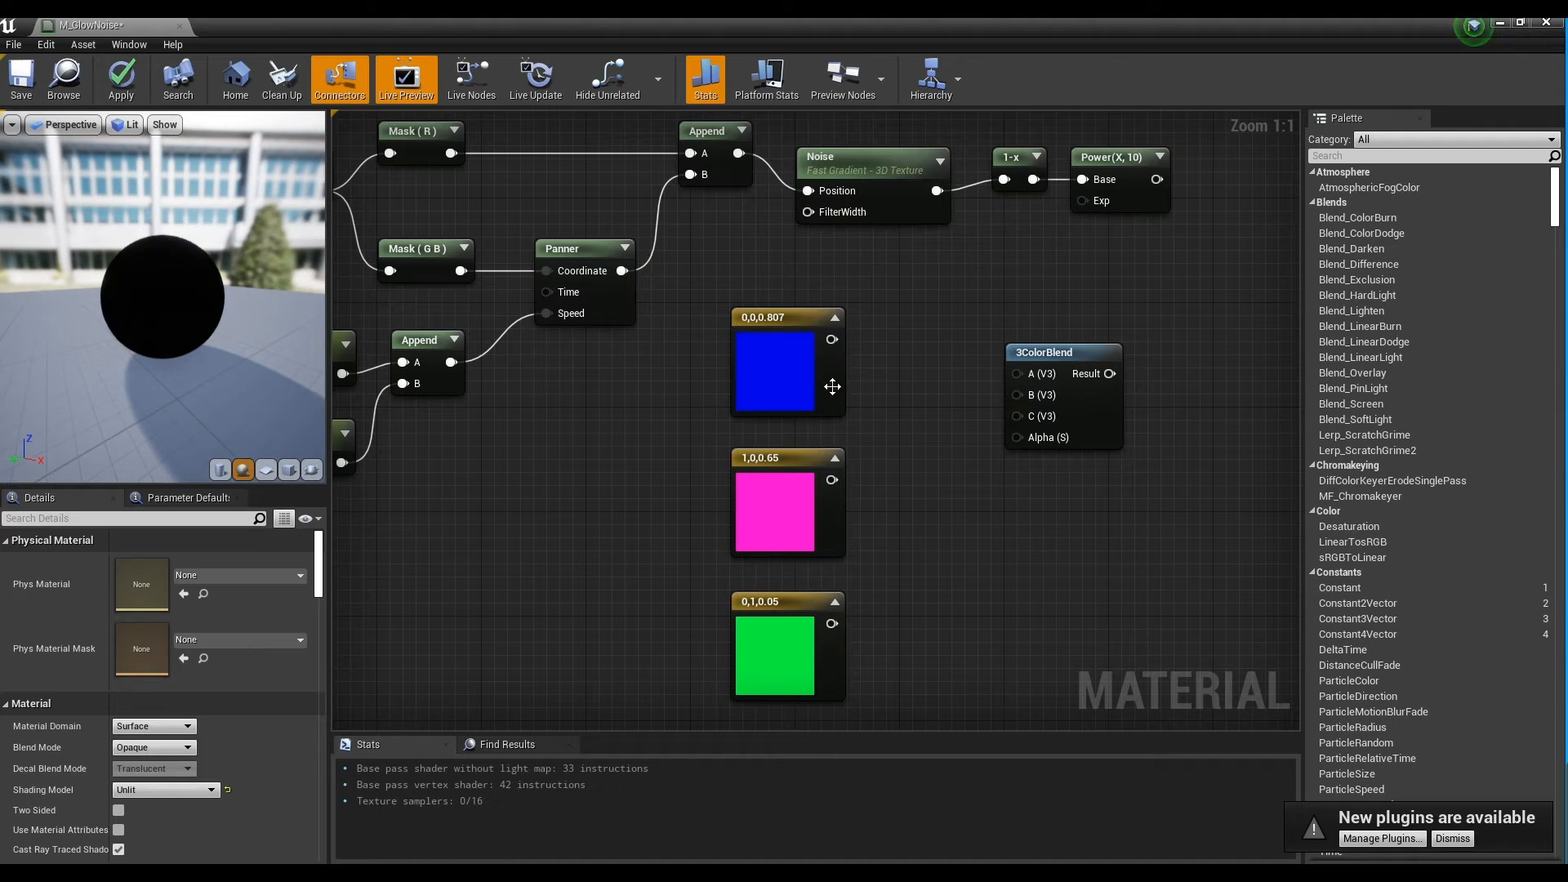
drag(835, 337, 1017, 373)
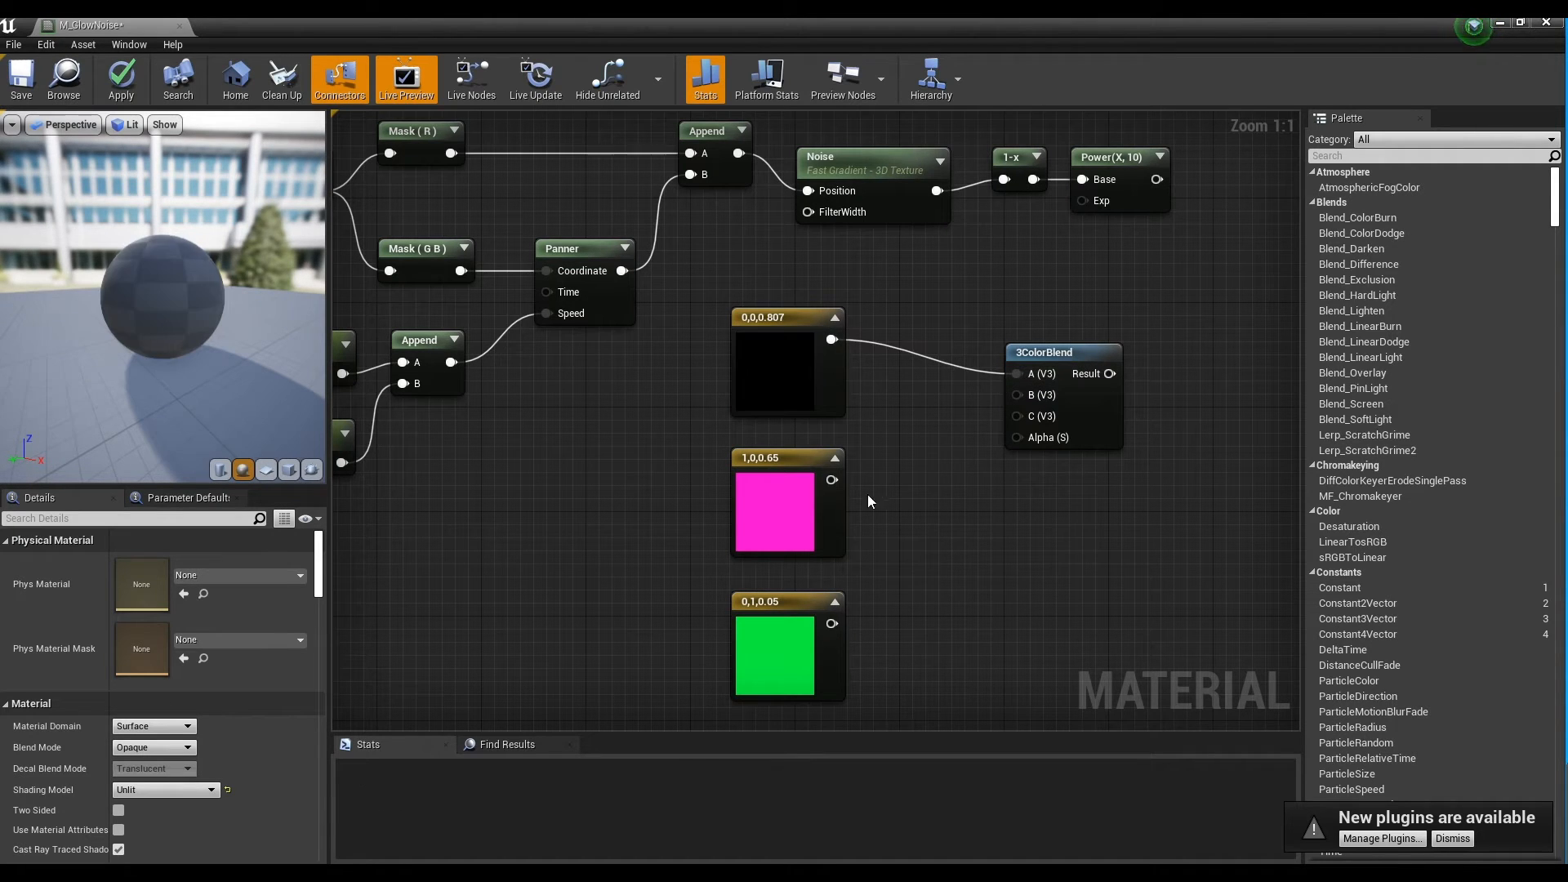
drag(833, 478, 1017, 394)
drag(833, 623, 1026, 416)
Move the pink and green color nodes up to form a compact column beneath the blue node.
drag(912, 472, 795, 650)
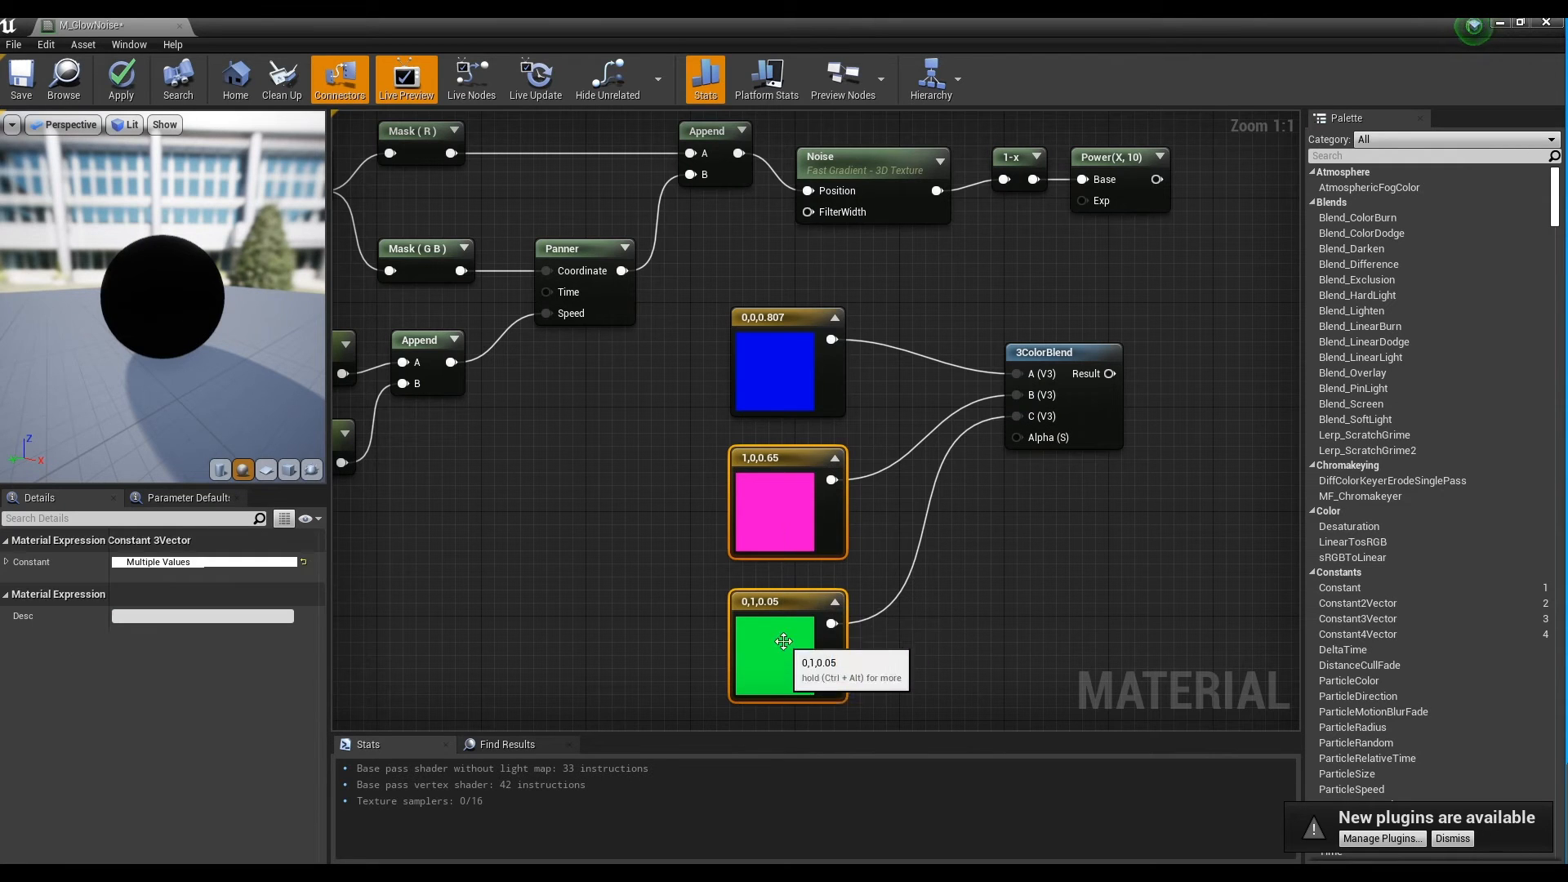
drag(802, 507, 809, 488)
click(810, 588)
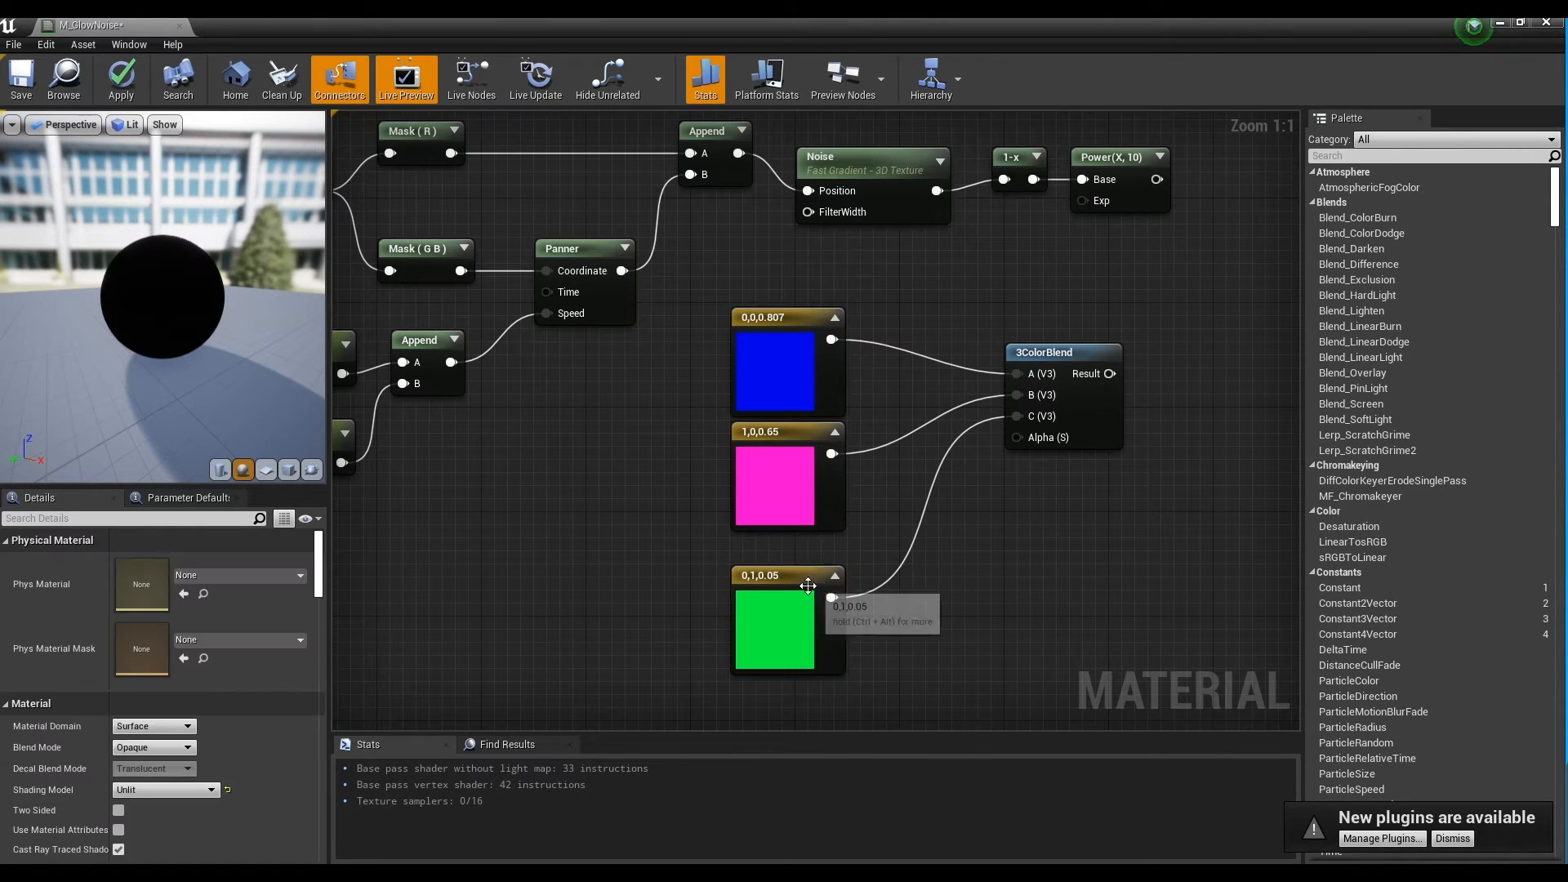
drag(810, 588, 810, 562)
click(1002, 579)
Add a Time node in the free space below the Panner Y parameter, left of the color nodes.
right_drag(1002, 578, 1093, 408)
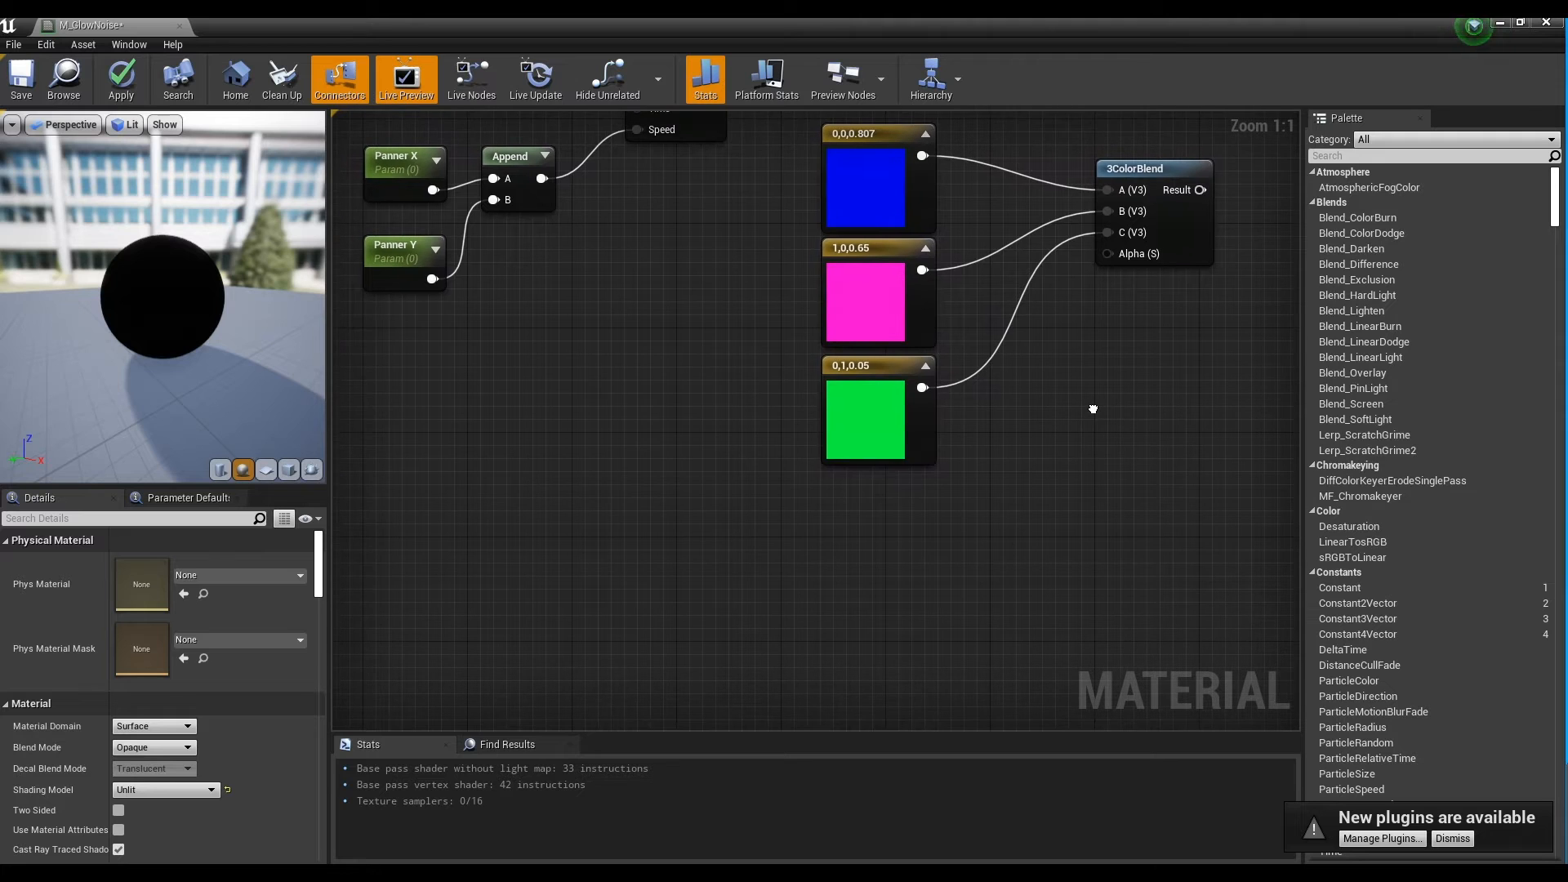
right_click(577, 533)
text(time)
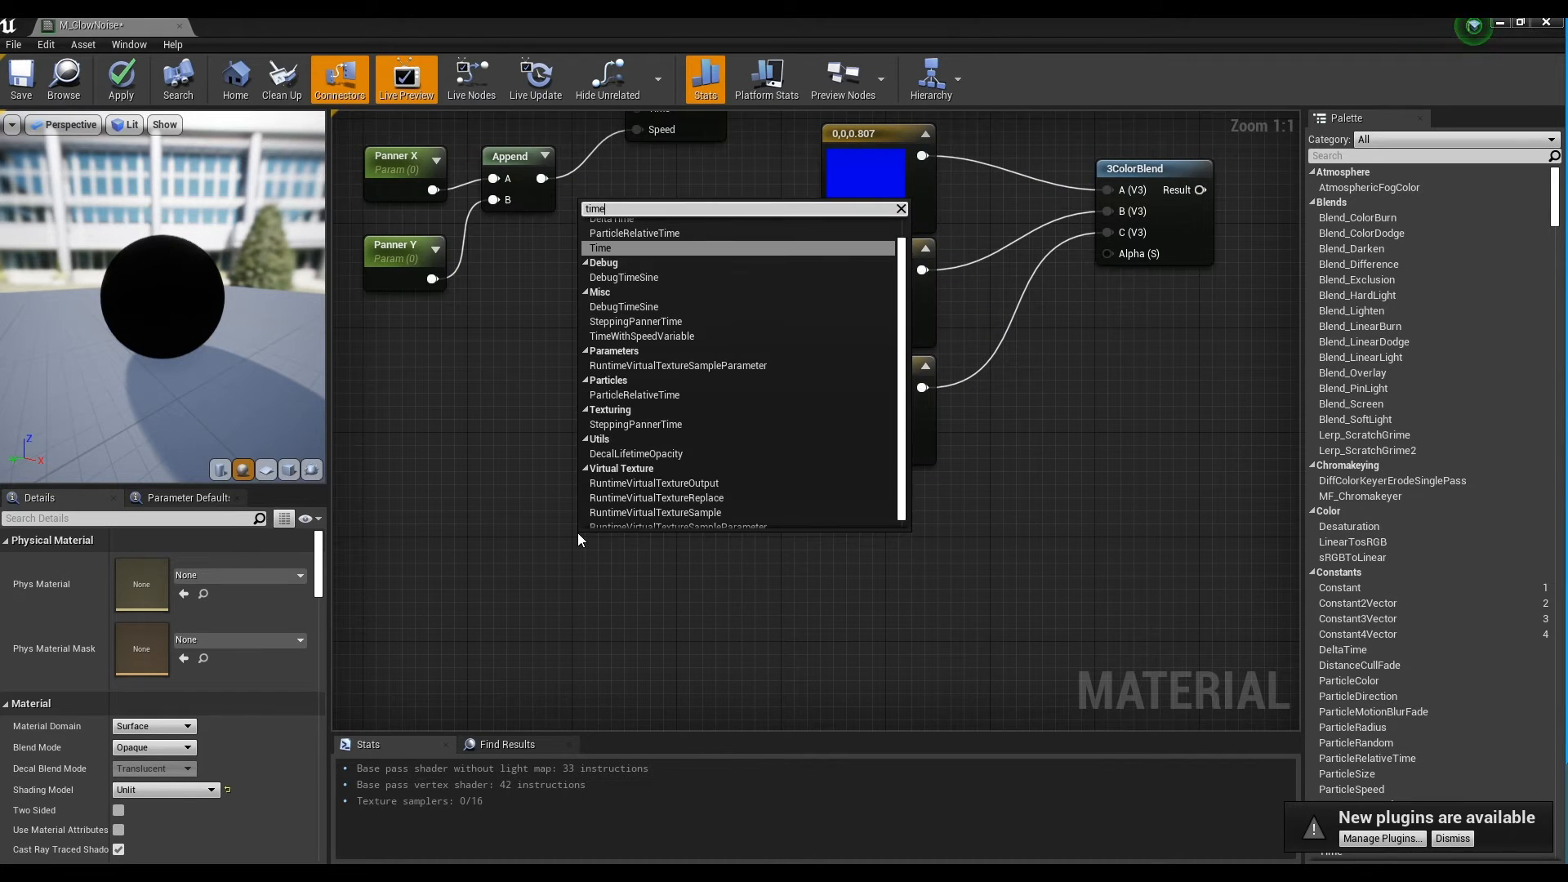
key(Return)
drag(619, 570, 512, 576)
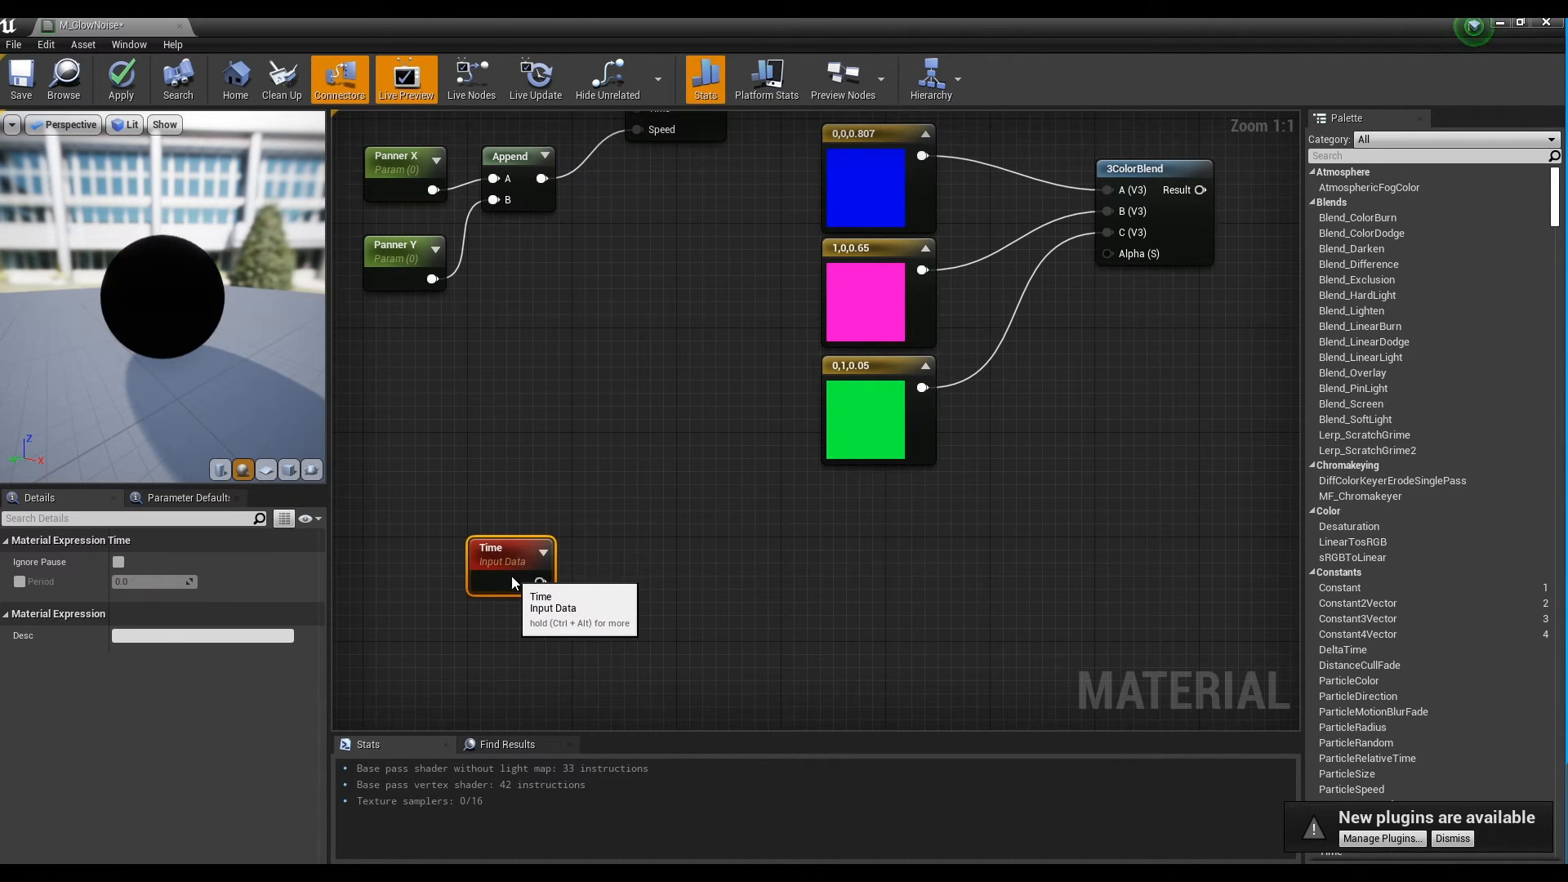
click(789, 565)
Add a Divide node beside the Time node and connect the Time output to its A input.
right_drag(789, 565, 750, 528)
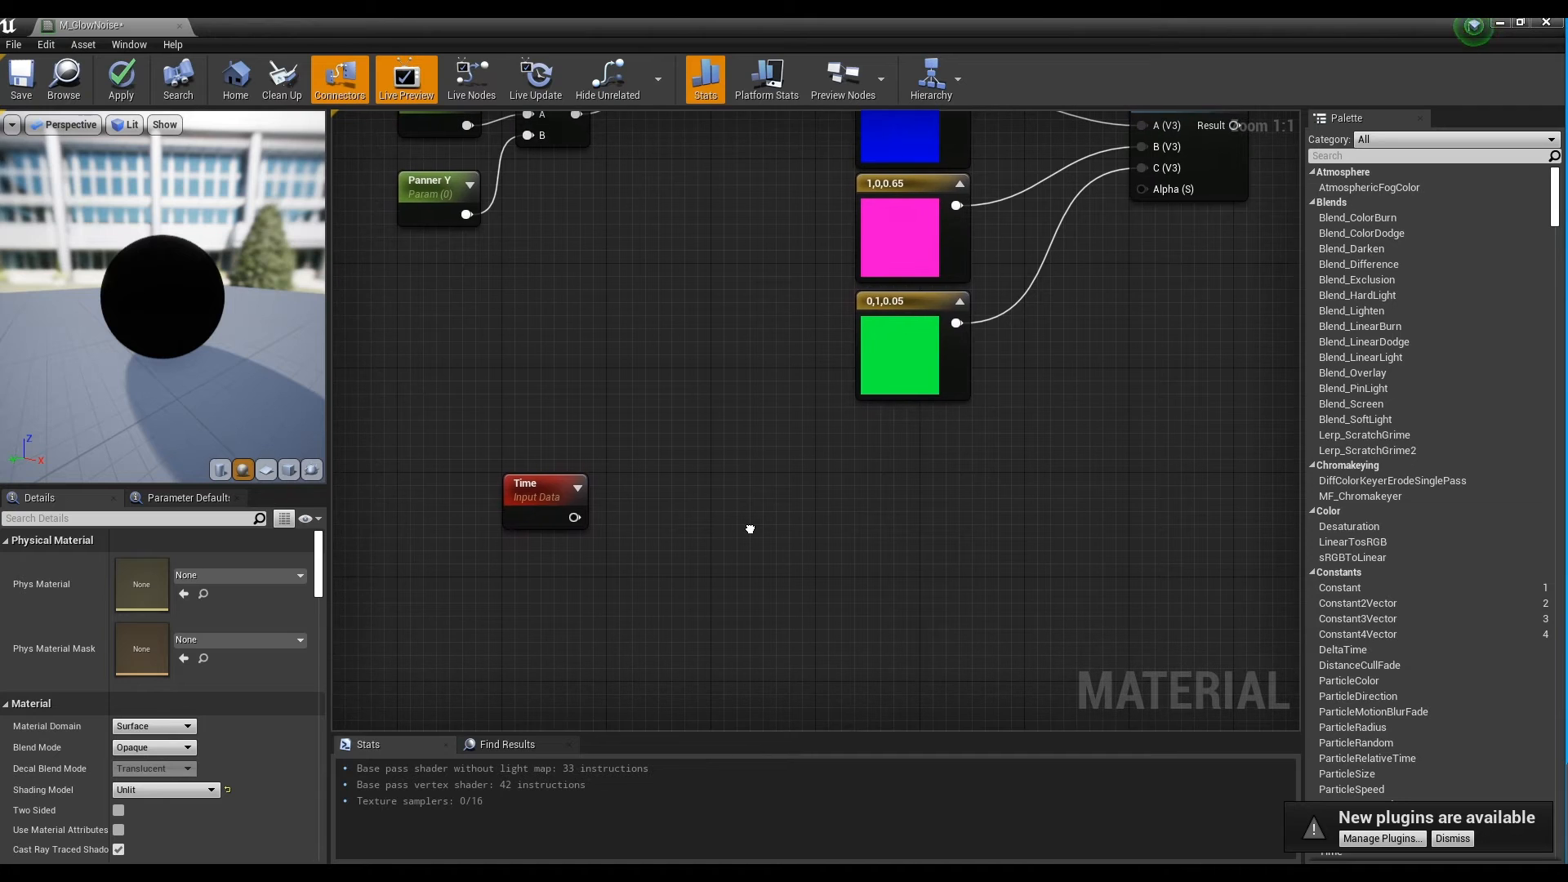
click(682, 502)
drag(714, 502, 686, 520)
click(705, 630)
Add a scalar parameter named Time Speed with default value 10 and connect it to the Divide node's B input.
right_drag(705, 630, 738, 580)
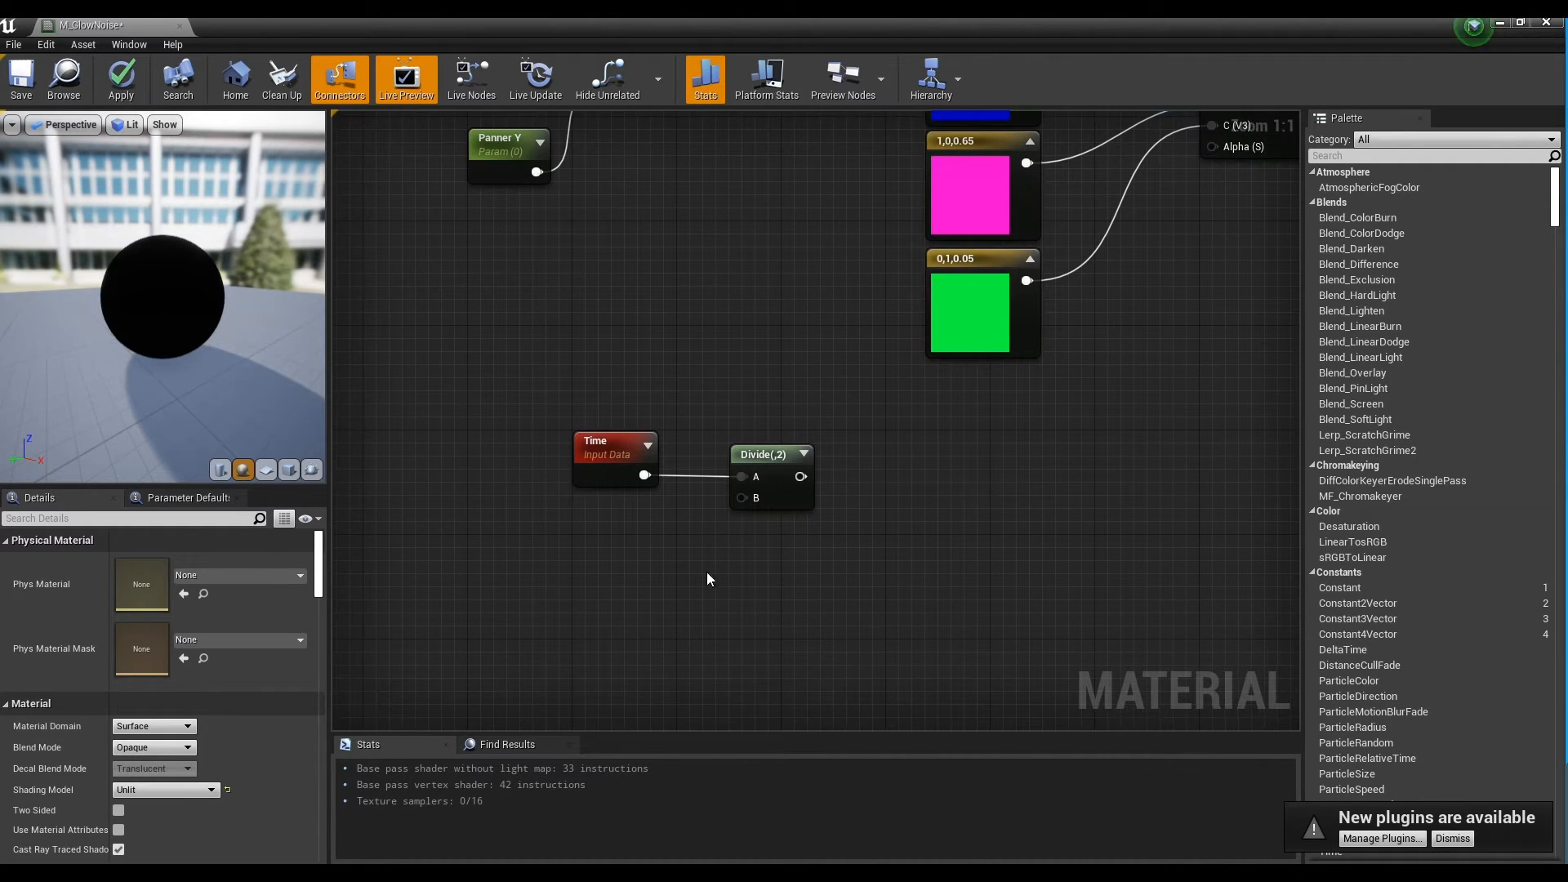
click(642, 553)
text(Time Speed)
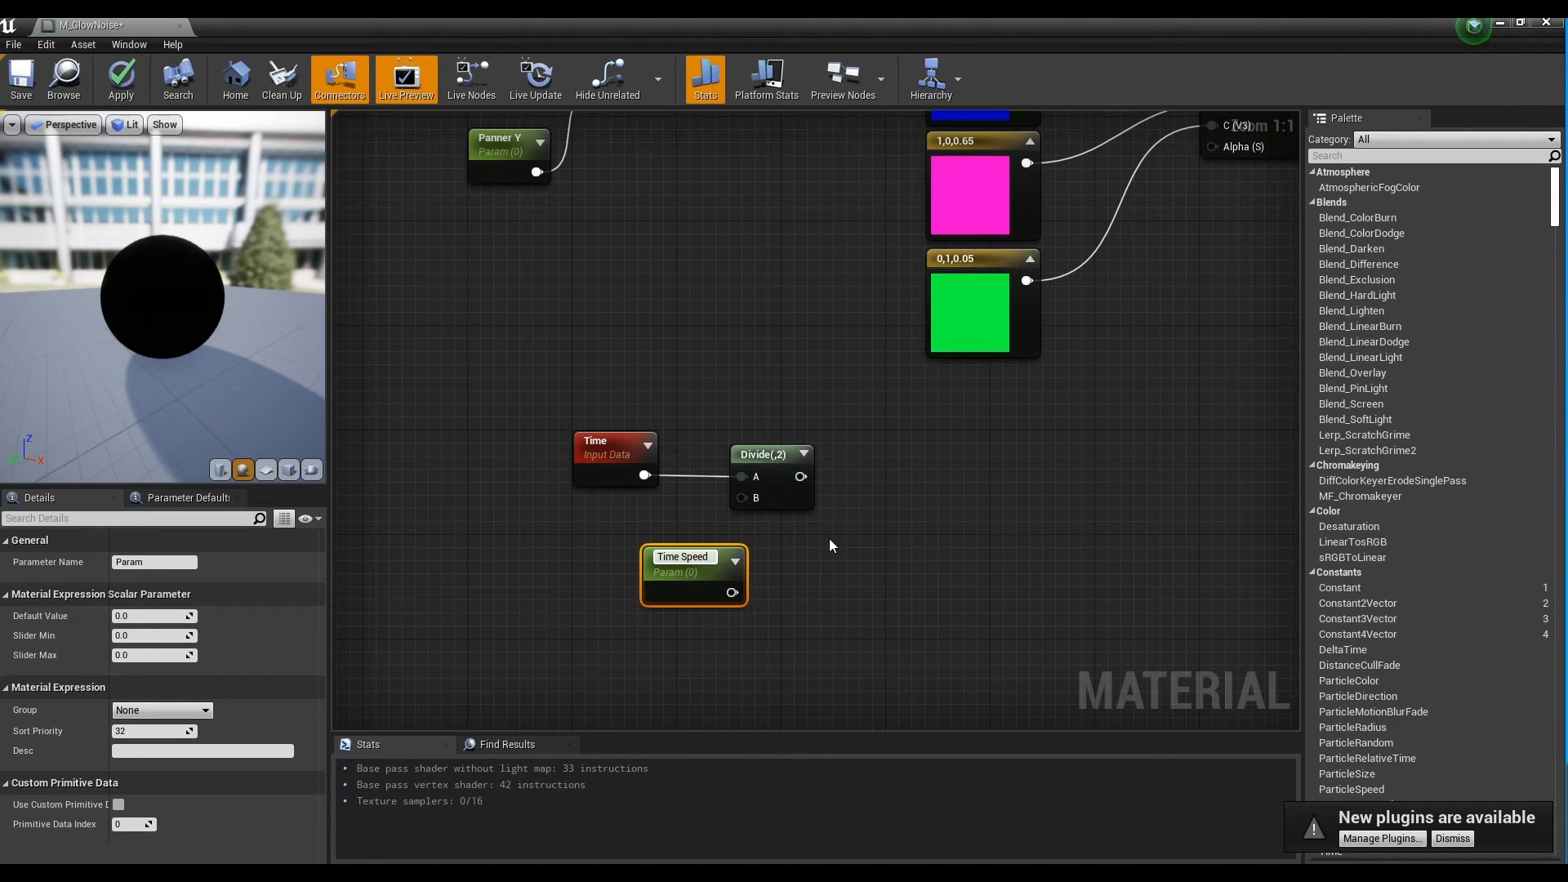
key(Return)
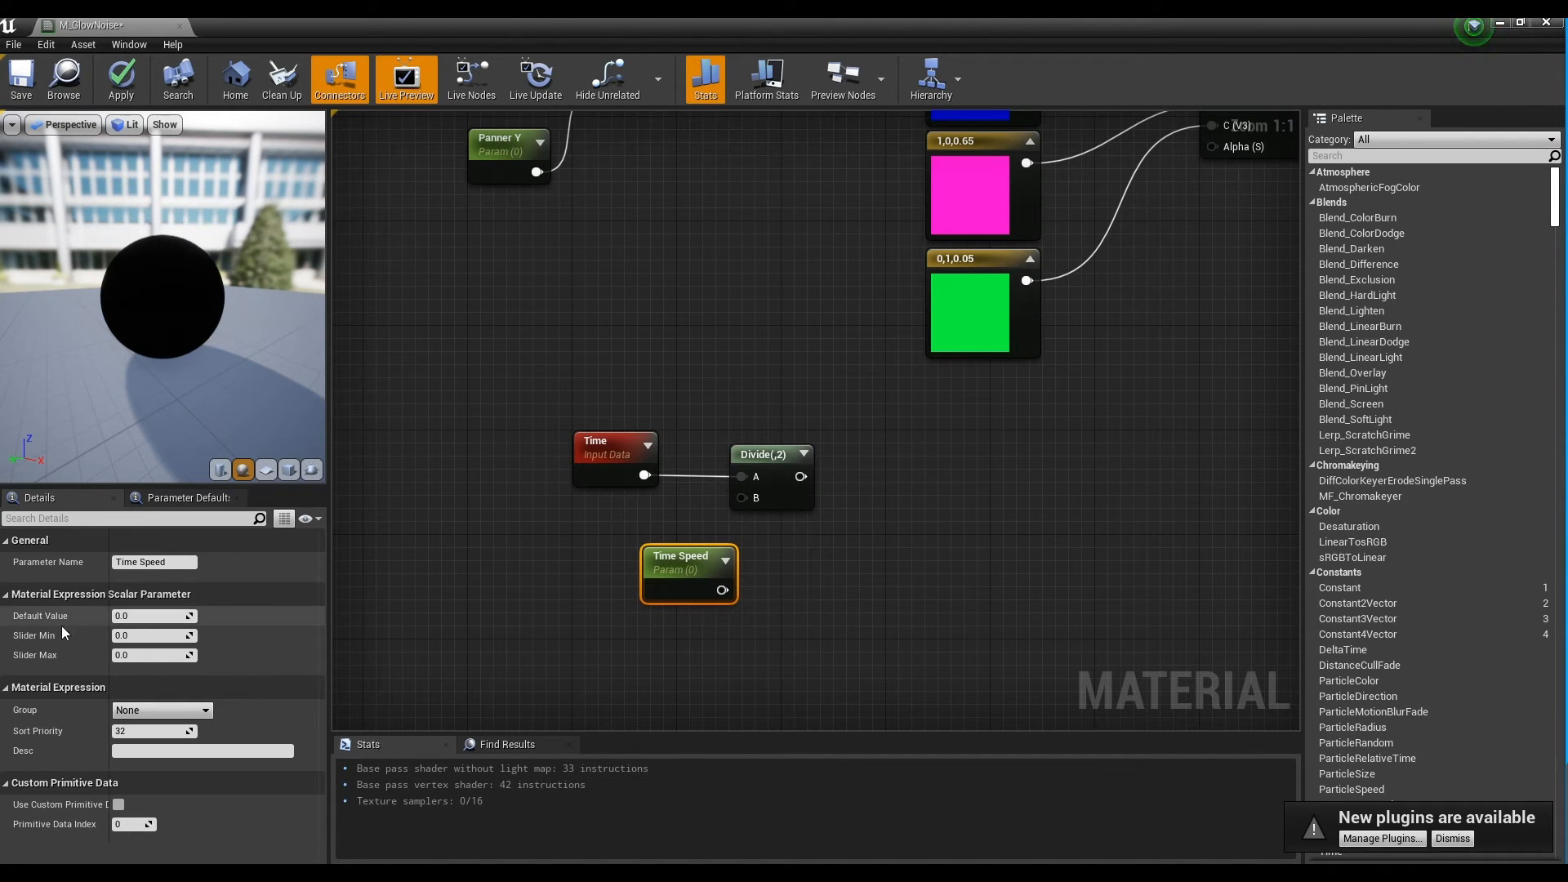
click(121, 616)
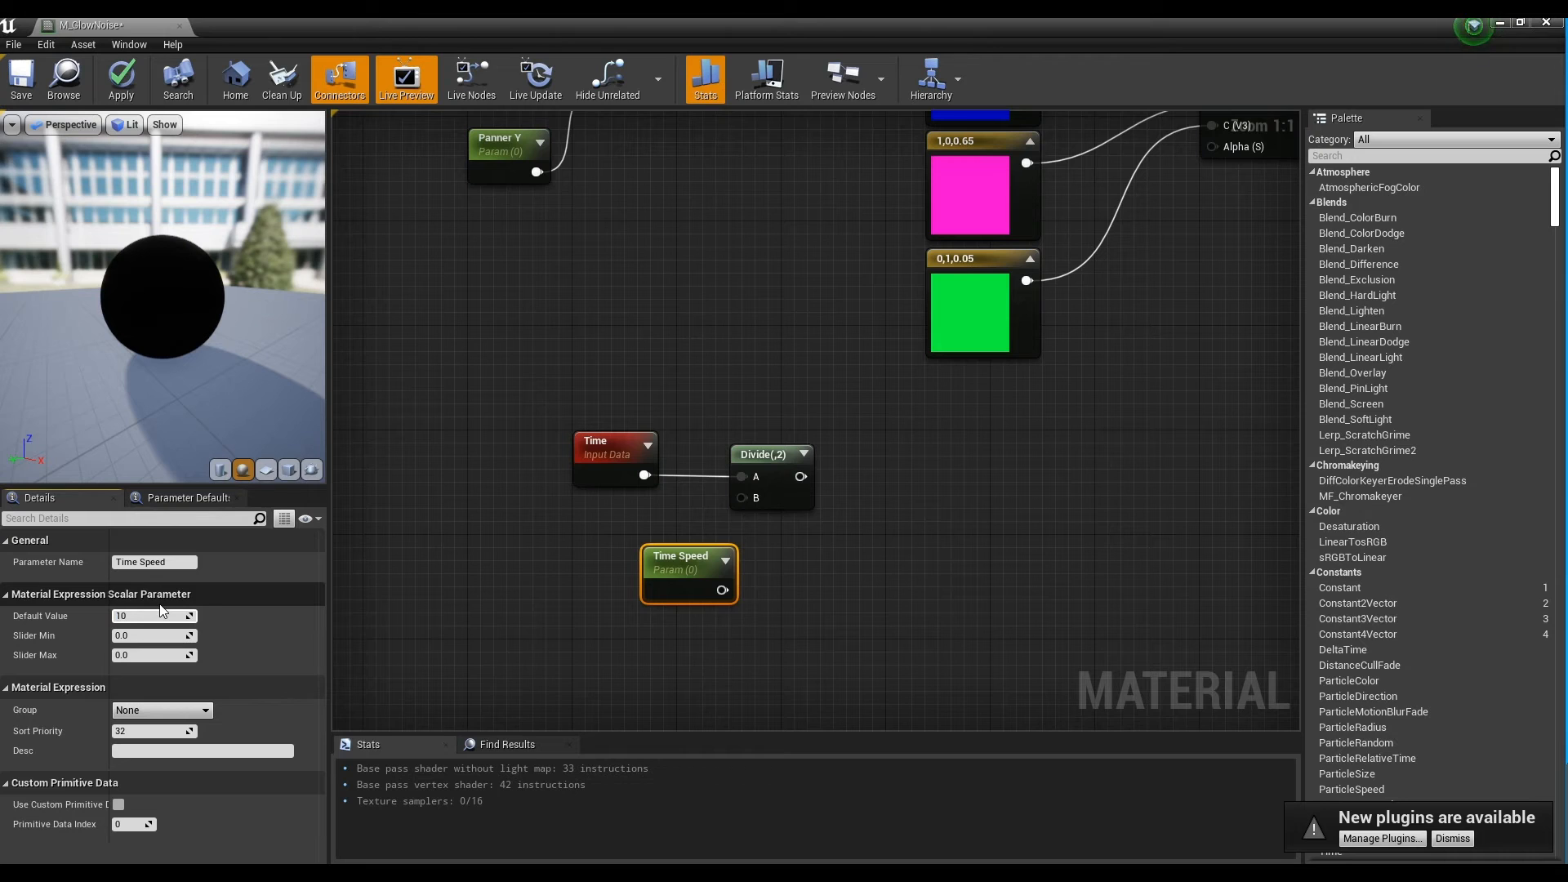
key(Return)
drag(681, 570, 743, 498)
click(893, 472)
Add a Sine node beside the Divide node, feed it the Divide output and line it up with Divide.
right_drag(894, 474, 758, 501)
right_click(789, 461)
text(sine)
key(Return)
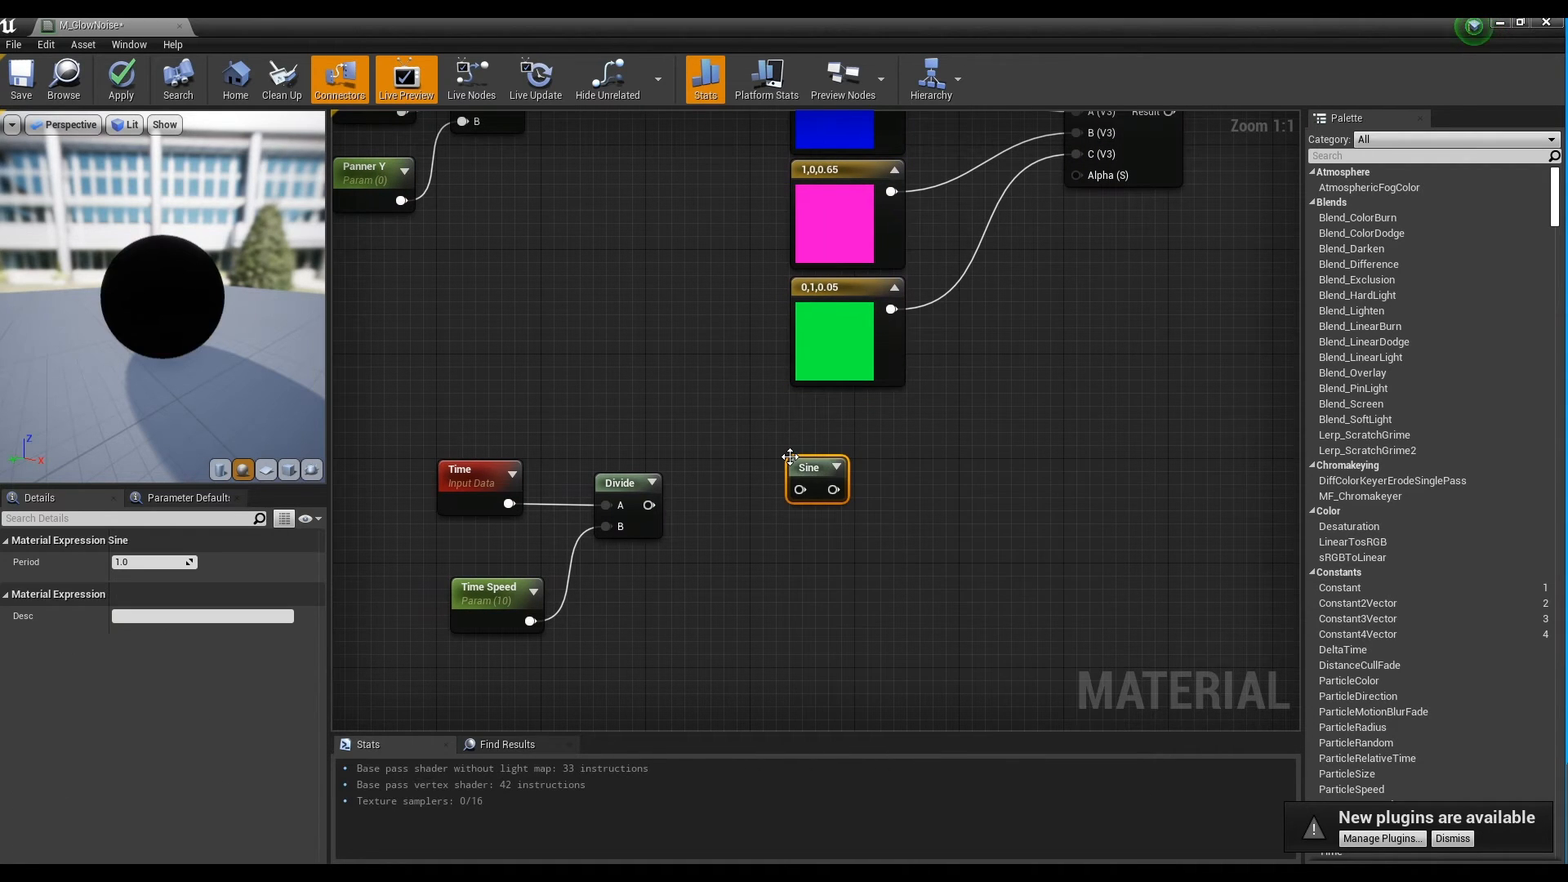
drag(650, 504, 786, 494)
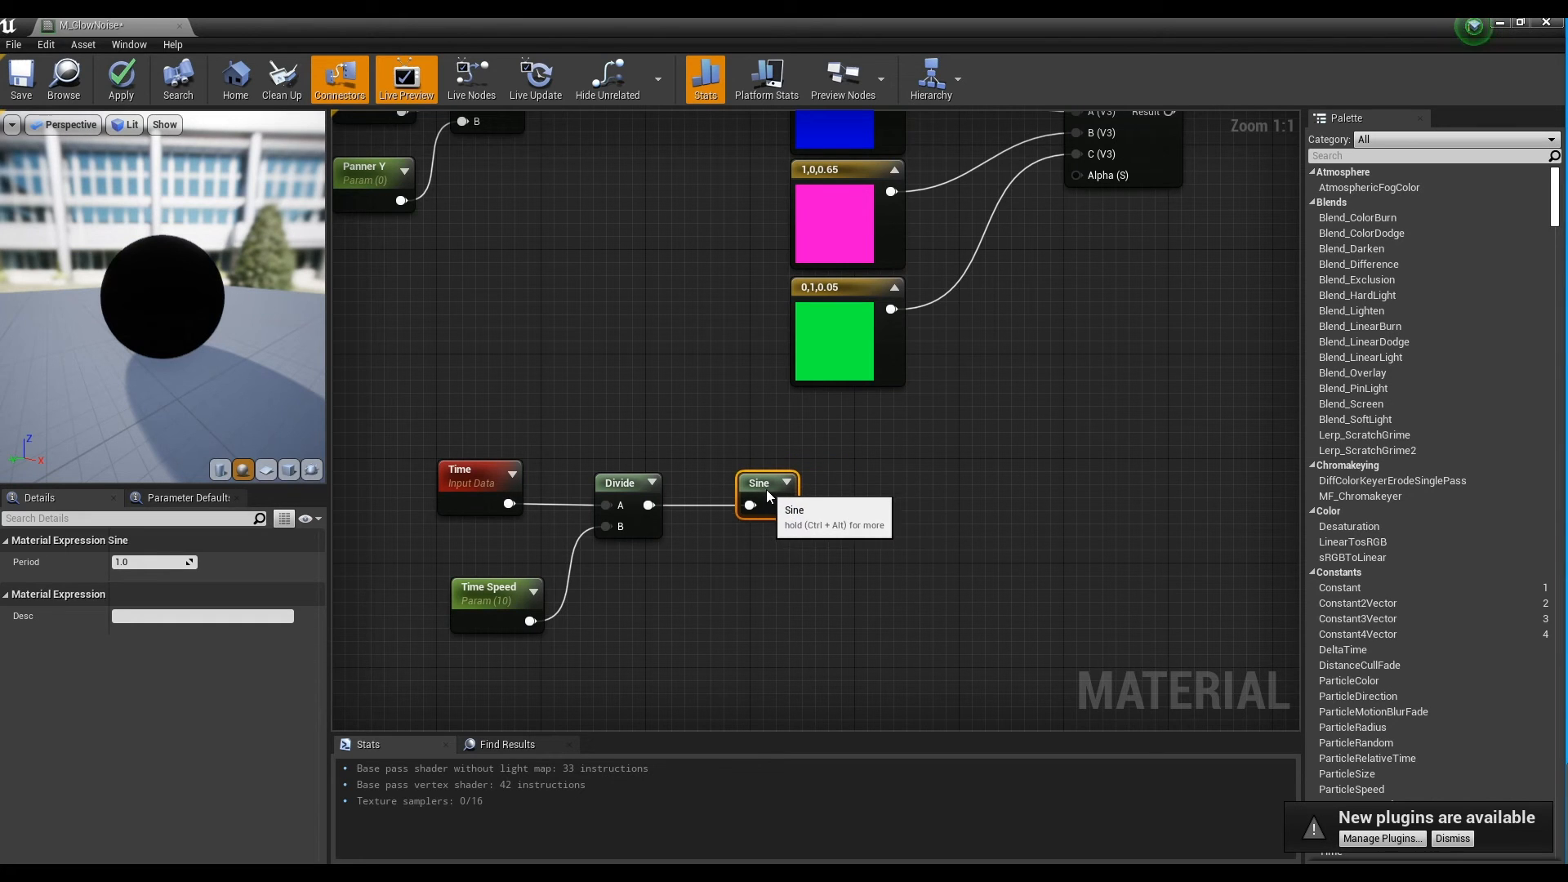
Add a Saturate node in the free space beside the Sine node.
right_drag(875, 459, 763, 506)
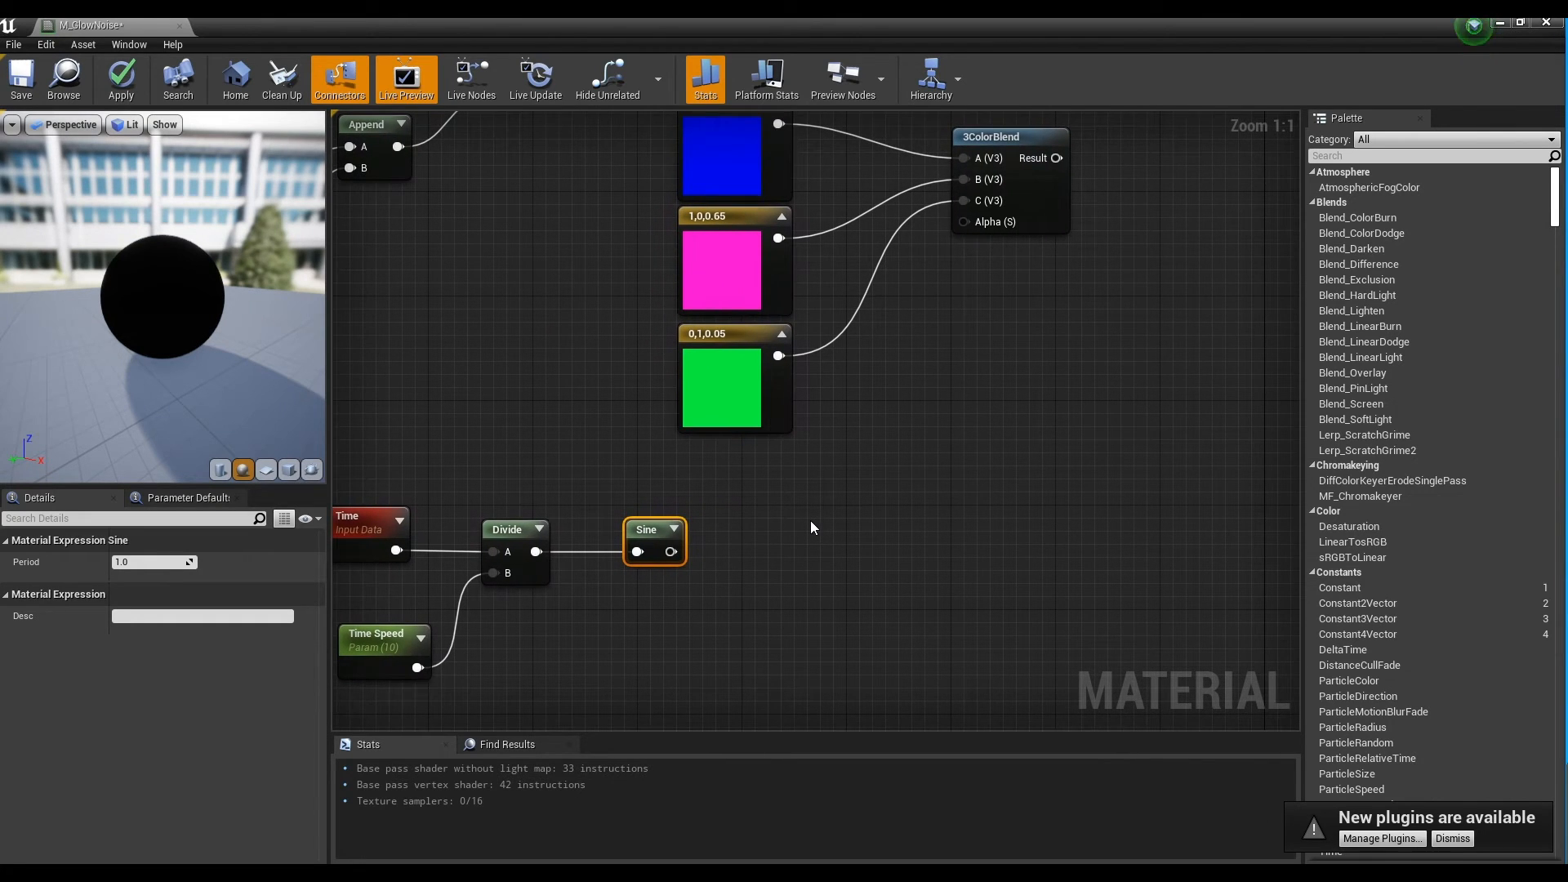
right_click(810, 521)
text(st)
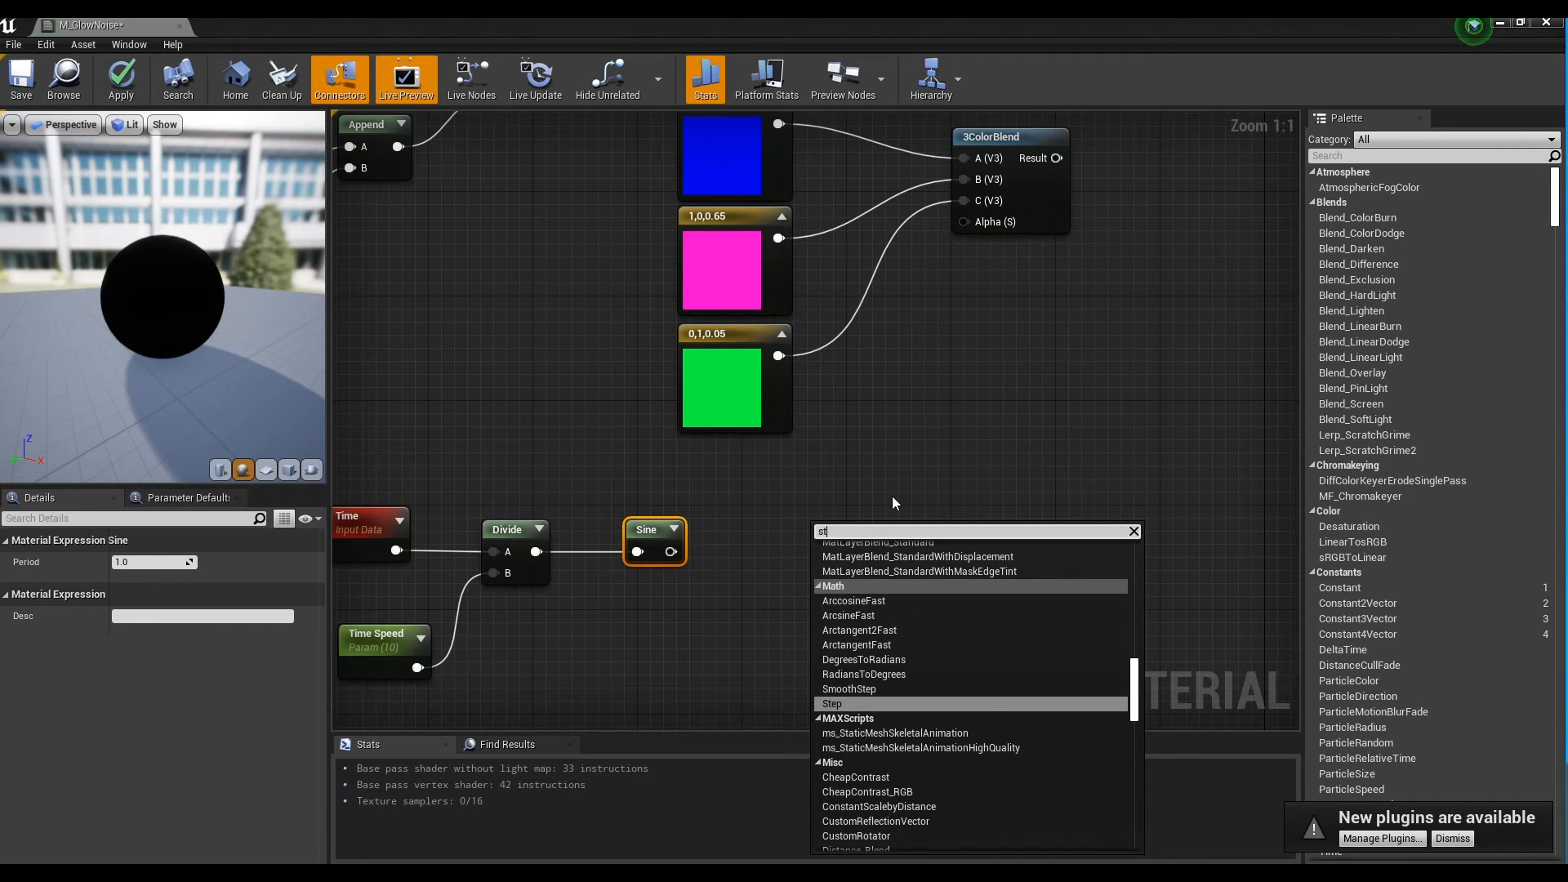
key(BackSpace)
text(atu)
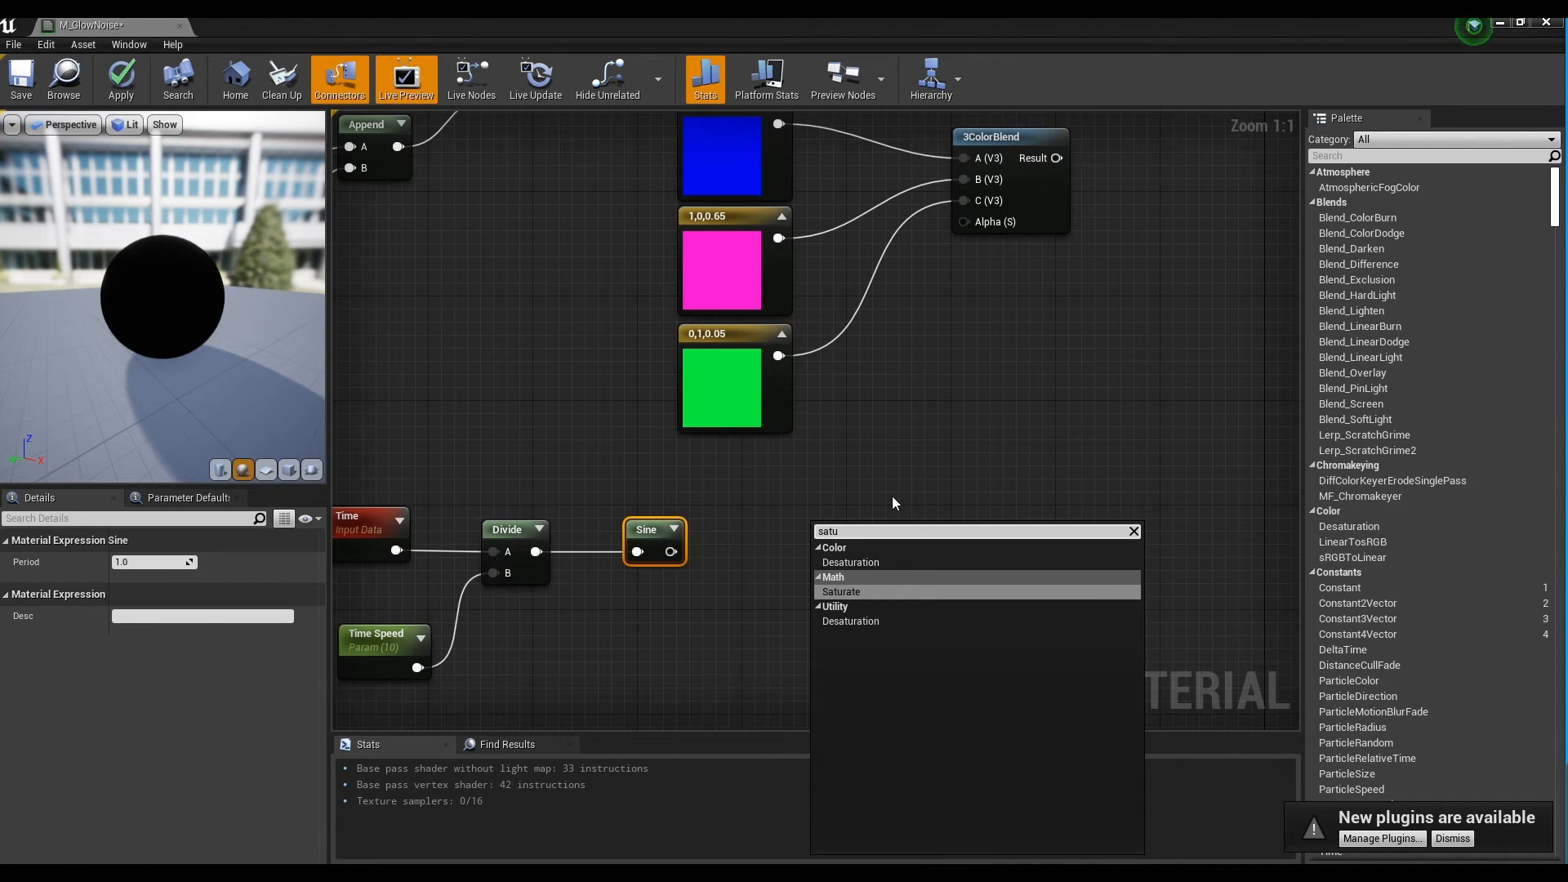
key(Return)
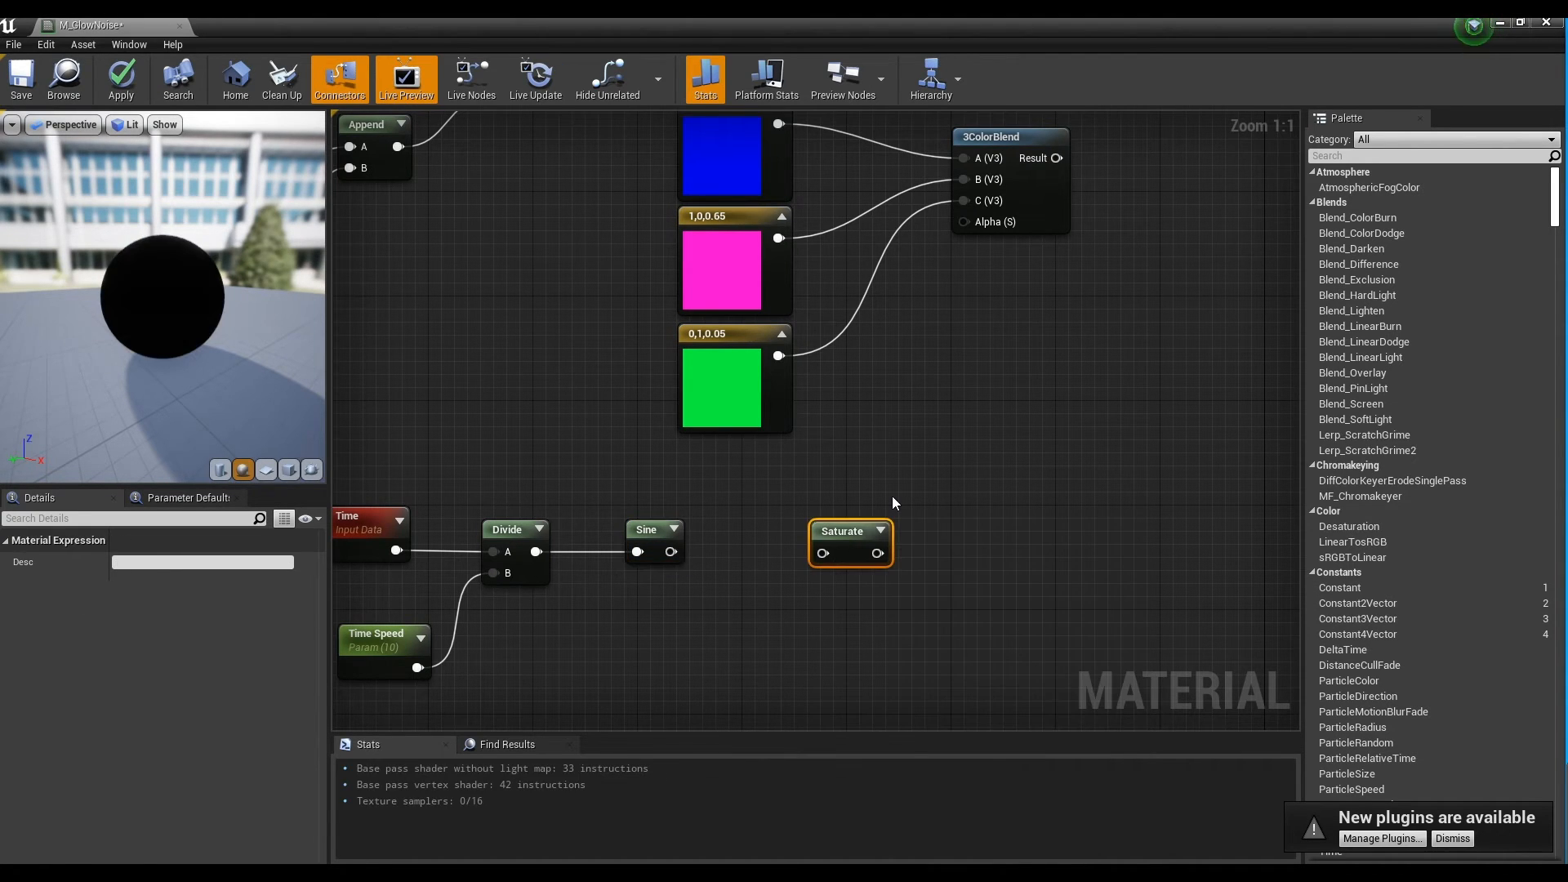
Connect the Sine output through the Saturate node to the 3ColorBlend node's Alpha input and place Saturate close to Sine.
drag(821, 559, 965, 222)
right_drag(748, 478, 805, 457)
drag(806, 458, 458, 642)
drag(727, 508, 778, 469)
click(874, 511)
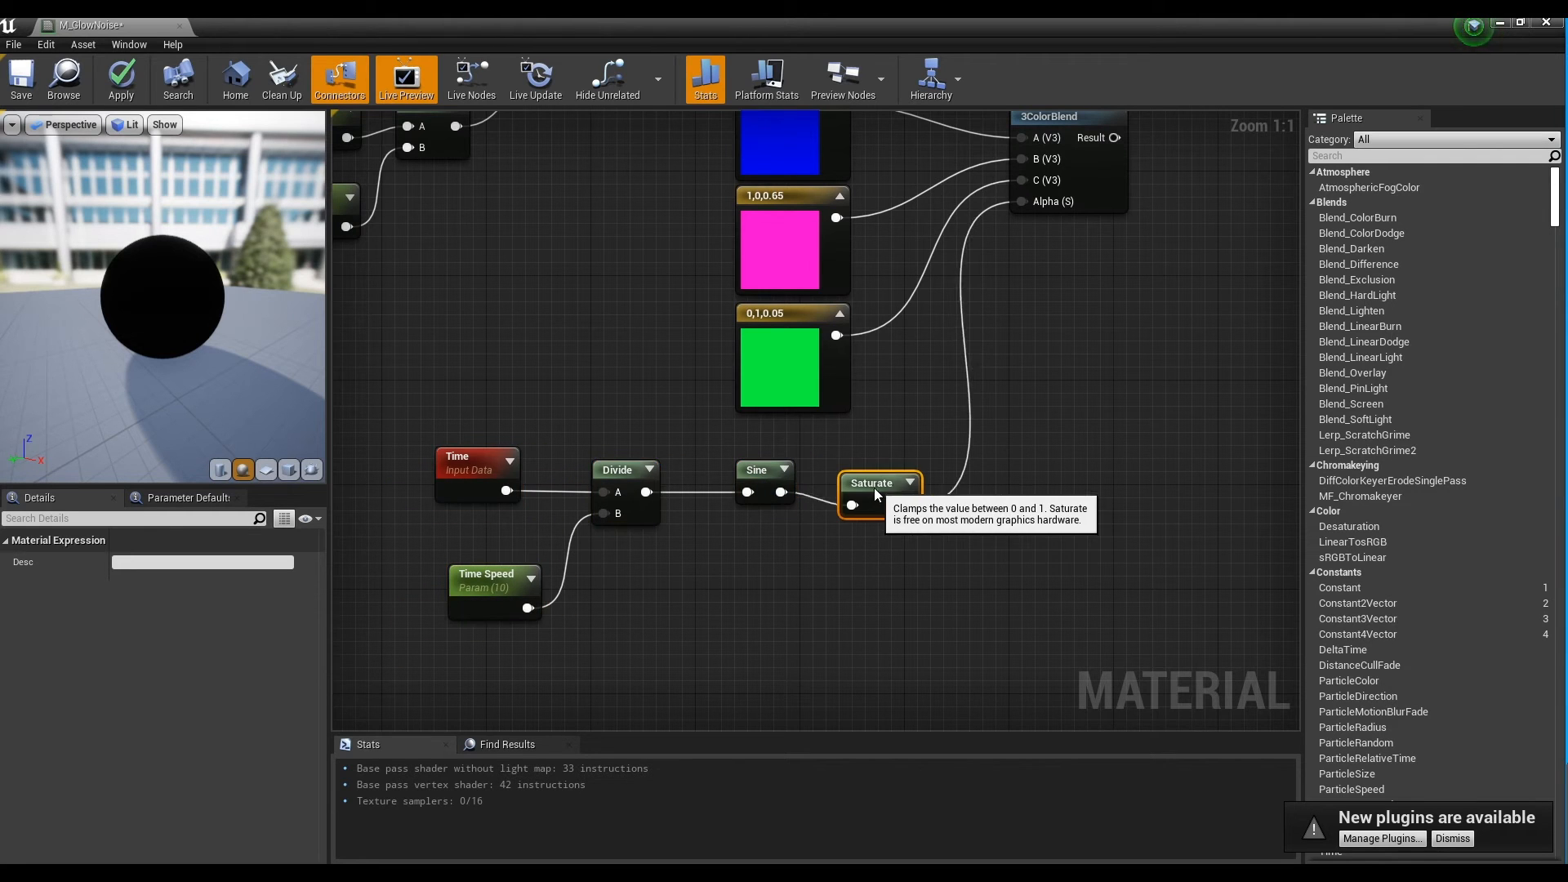
Add a Multiply node before the result node, connecting the Power output to A and the 3ColorBlend result to B.
right_drag(1174, 302, 950, 438)
scroll(968, 388, down, 1)
right_drag(988, 340, 928, 471)
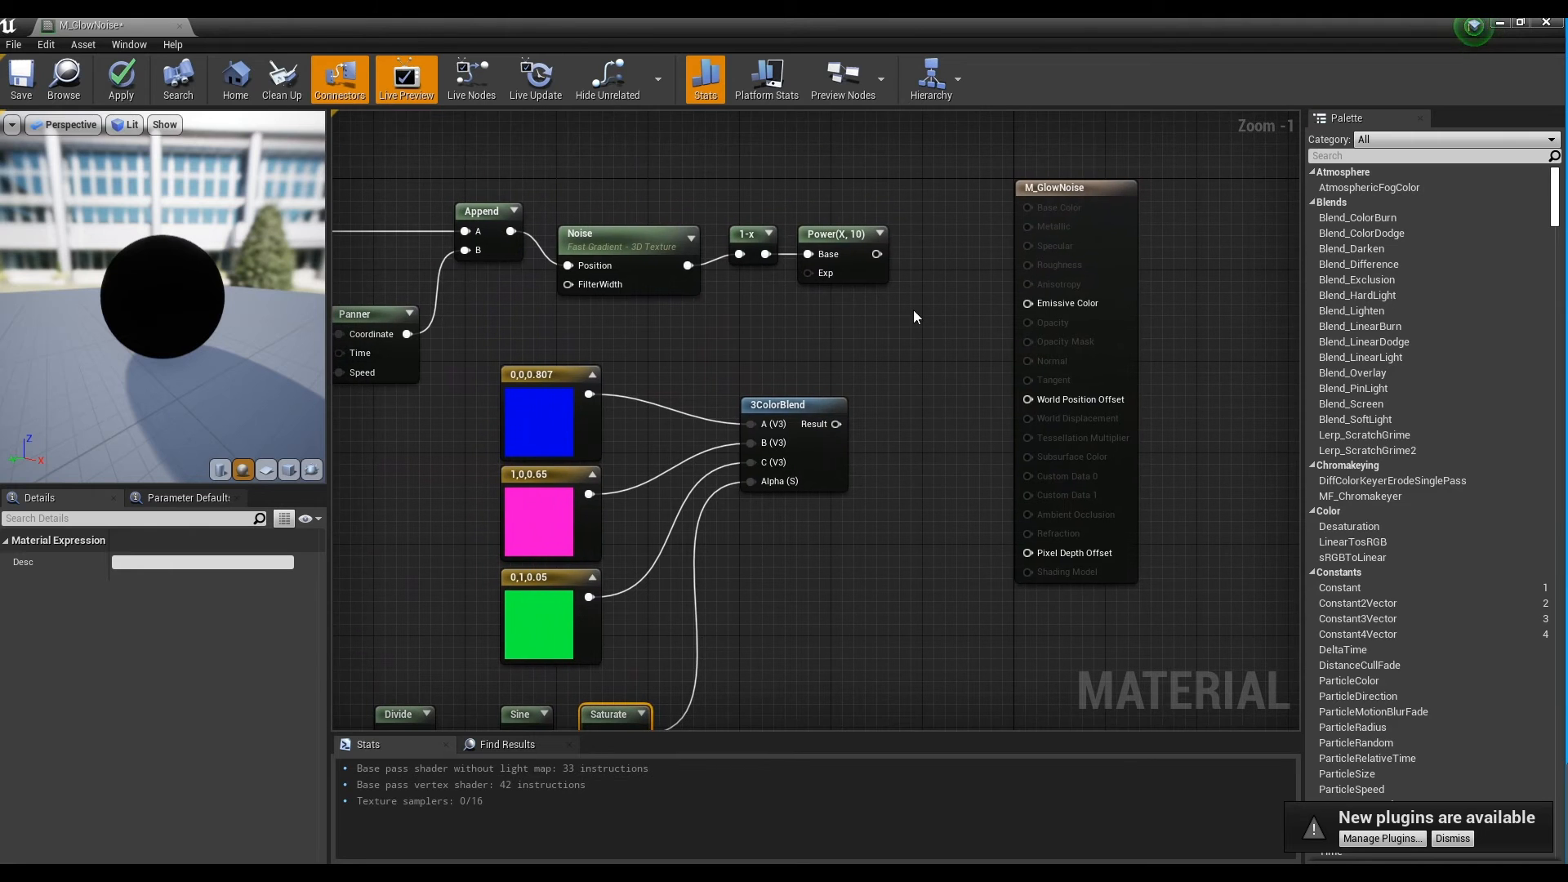
key(m)
click(915, 306)
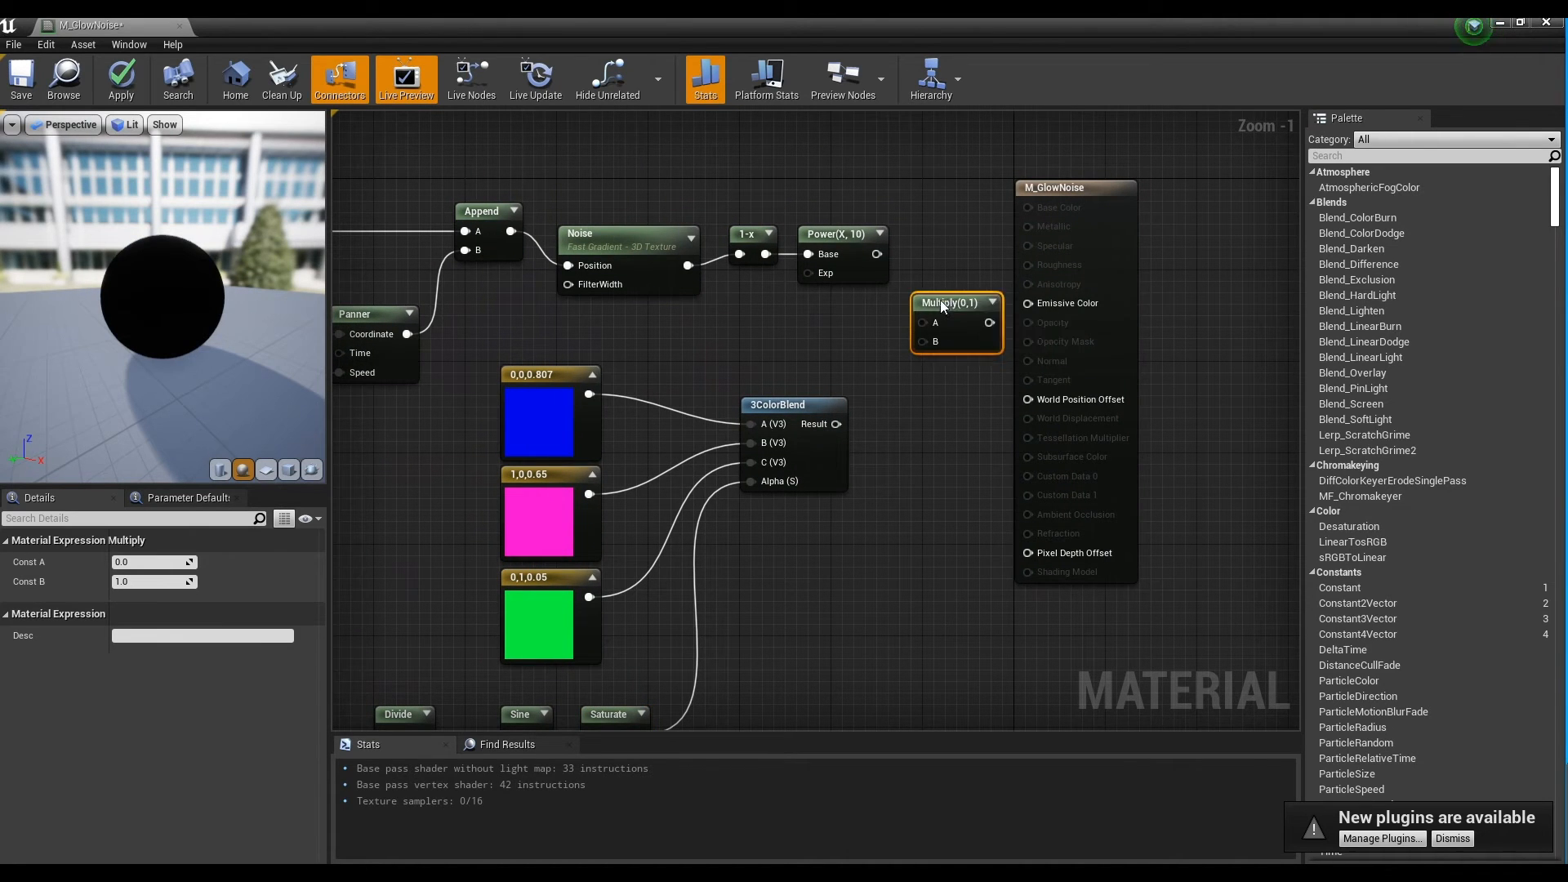
drag(876, 254, 911, 323)
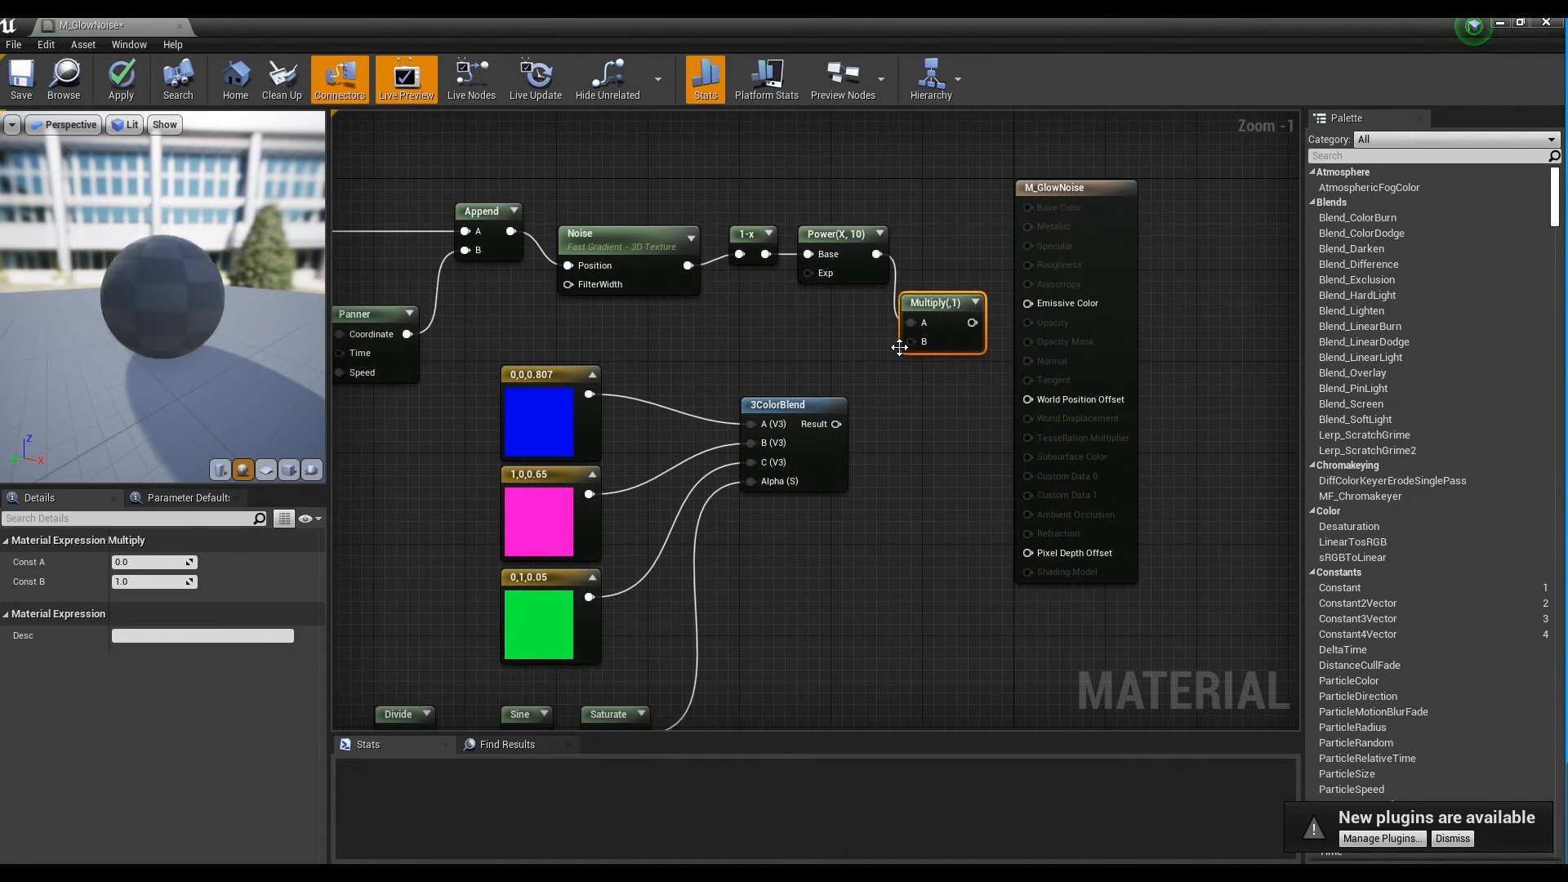
drag(840, 424, 911, 342)
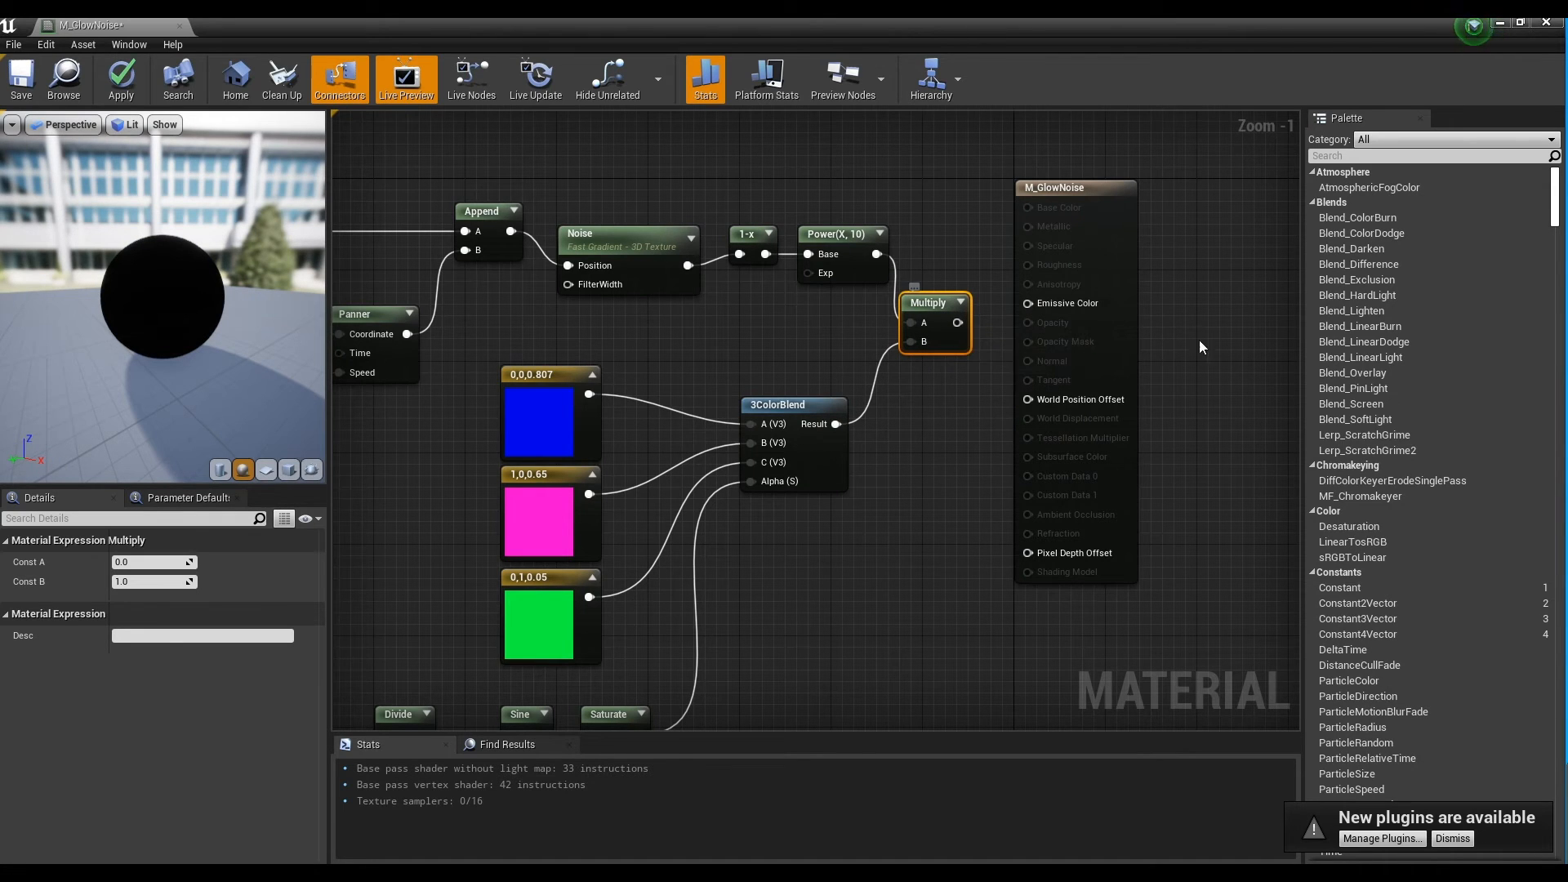
Shift the M_GlowNoise result node slightly away from Multiply and connect the Multiply output to Emissive Color.
drag(1125, 278, 1157, 290)
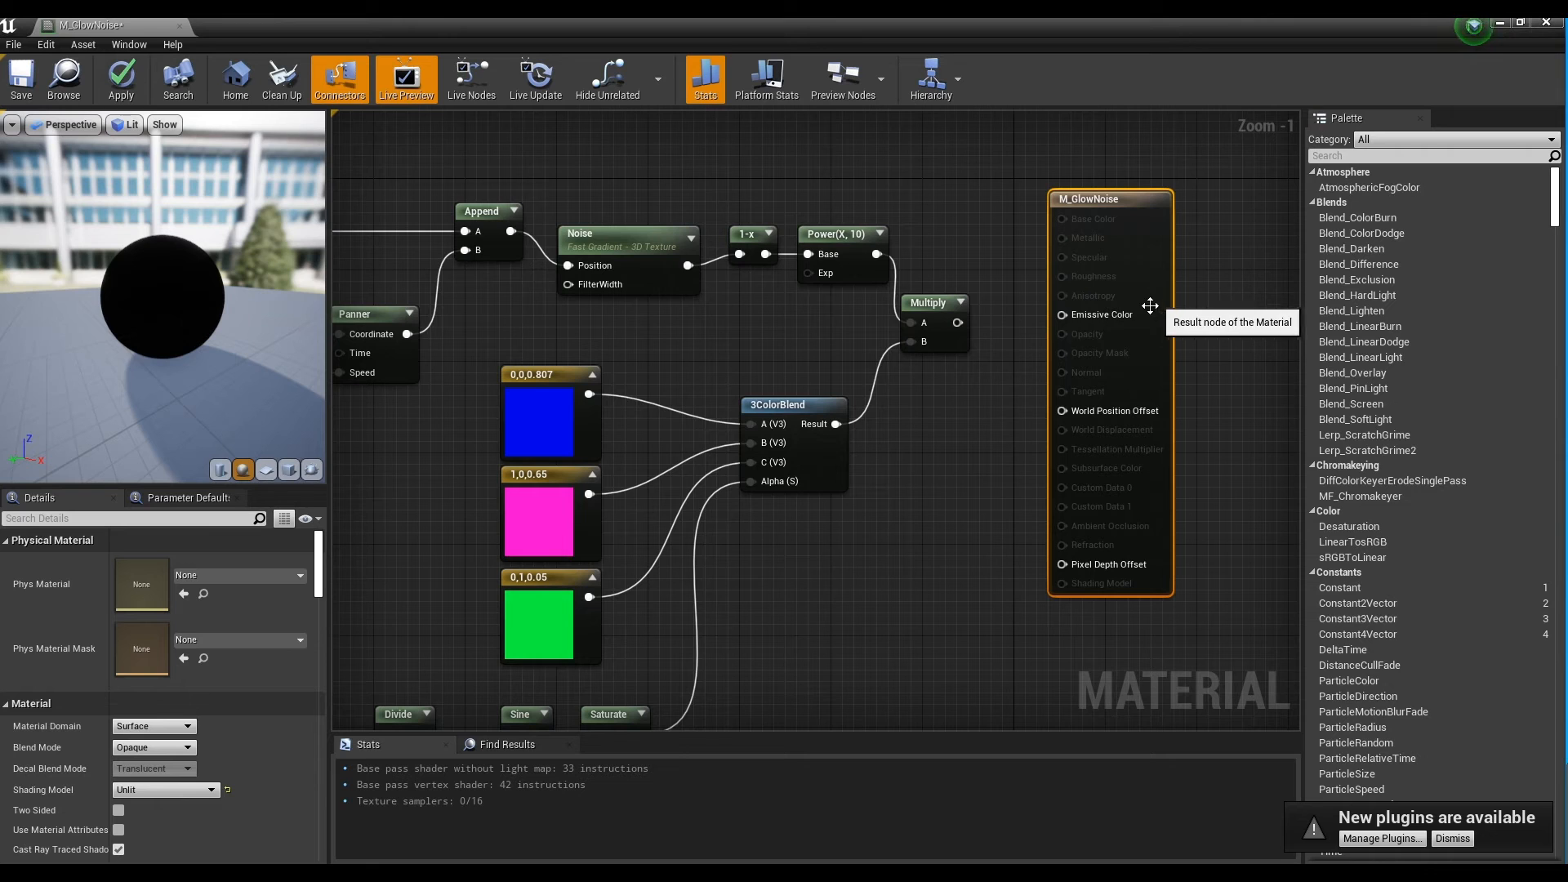
drag(1059, 315, 1062, 315)
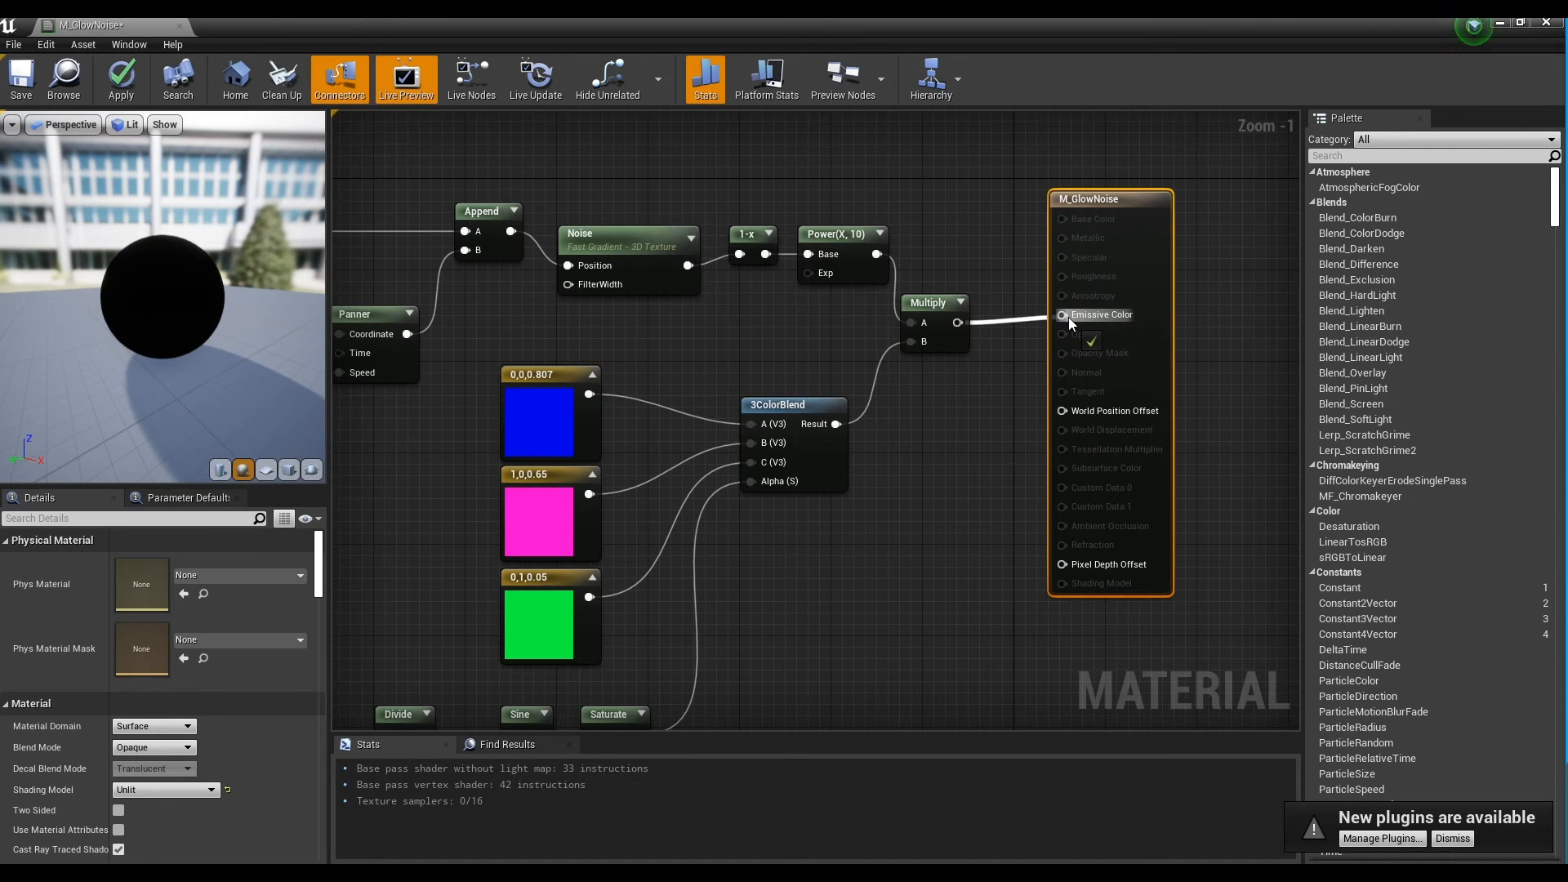
click(928, 464)
Save the M_GlowNoise material.
drag(151, 293, 74, 315)
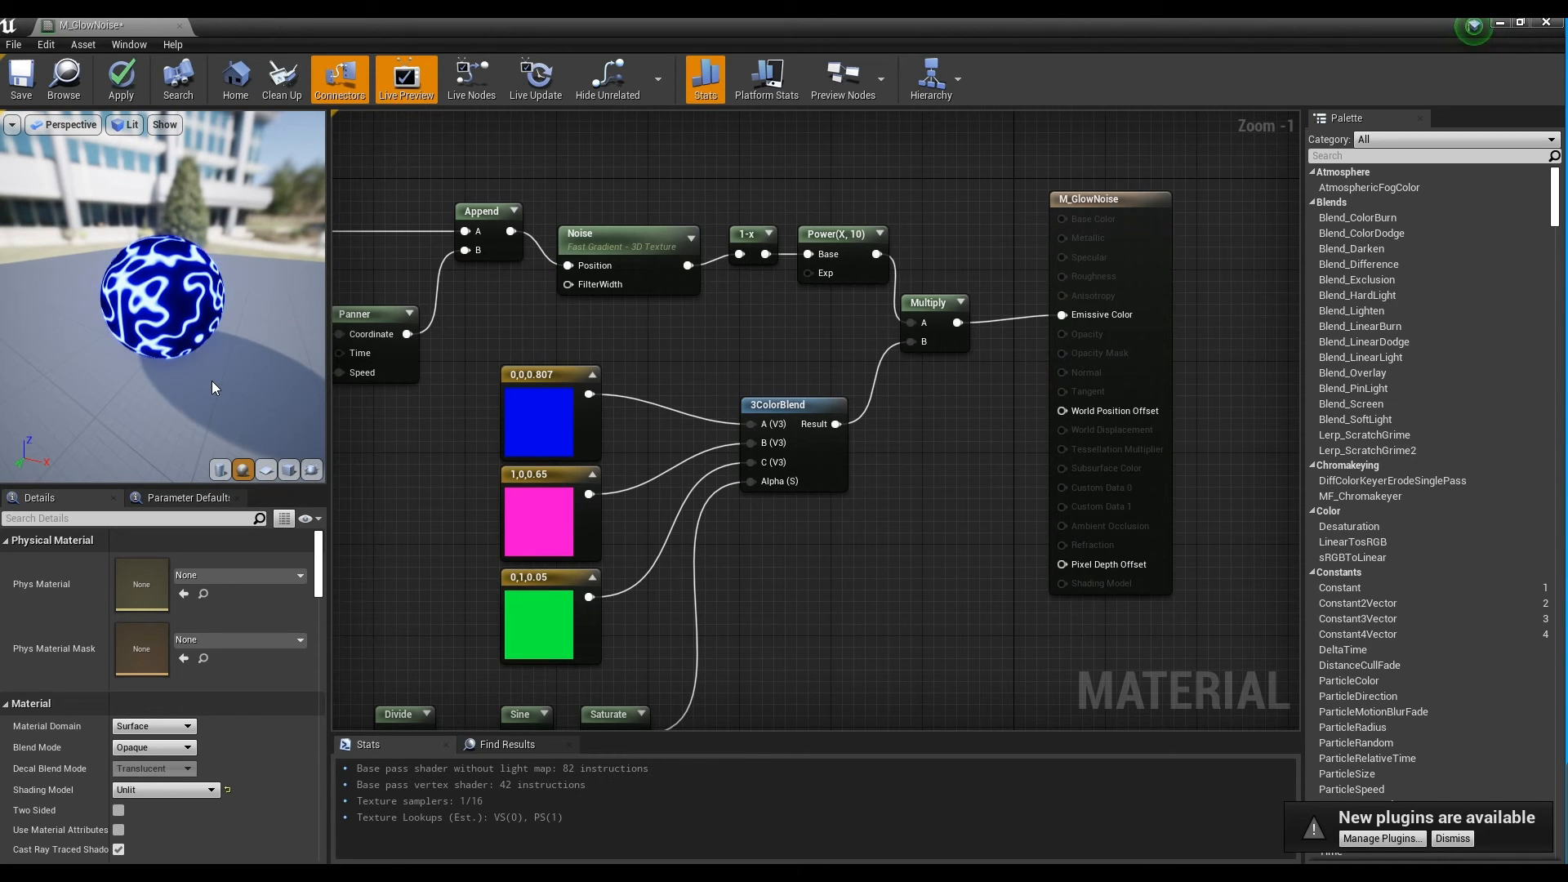
click(32, 84)
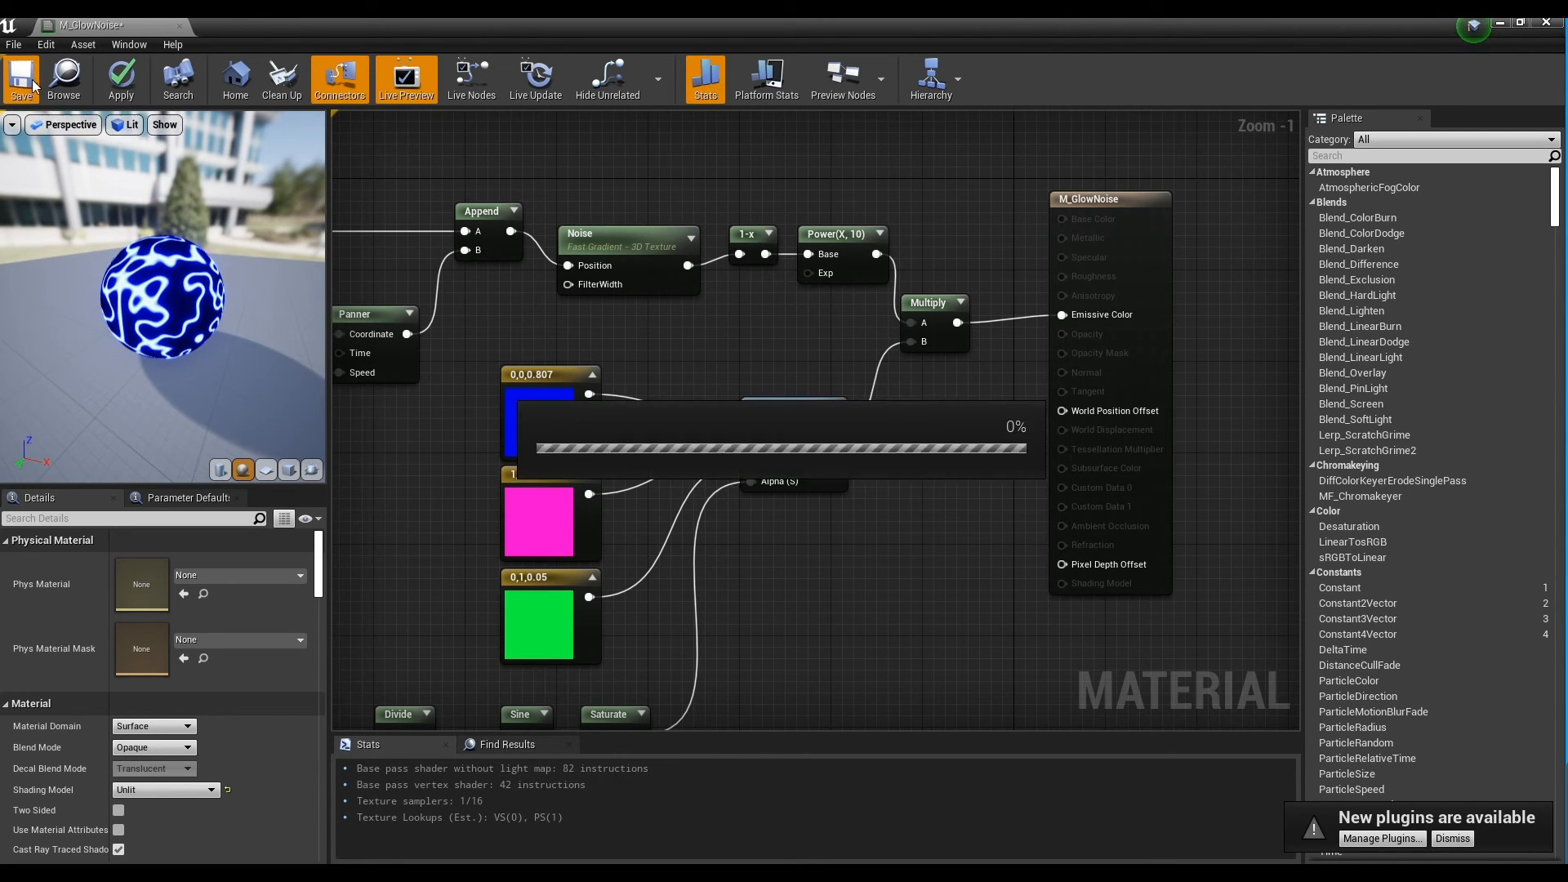
Close the M_GlowNoise material editor and create a material instance from M_GlowNoise.
click(179, 27)
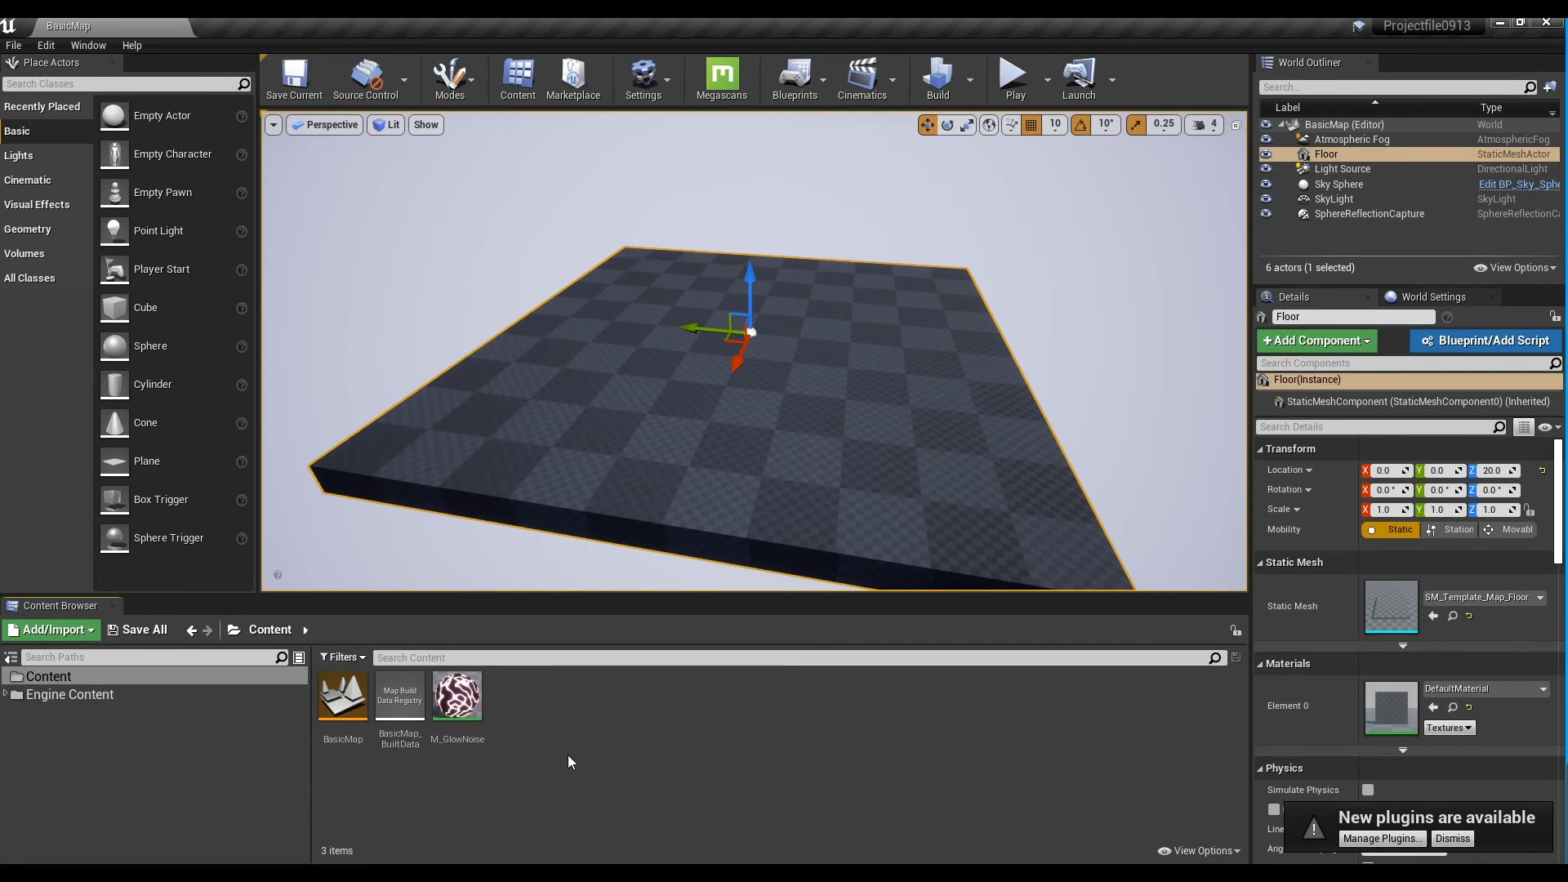
right_click(459, 708)
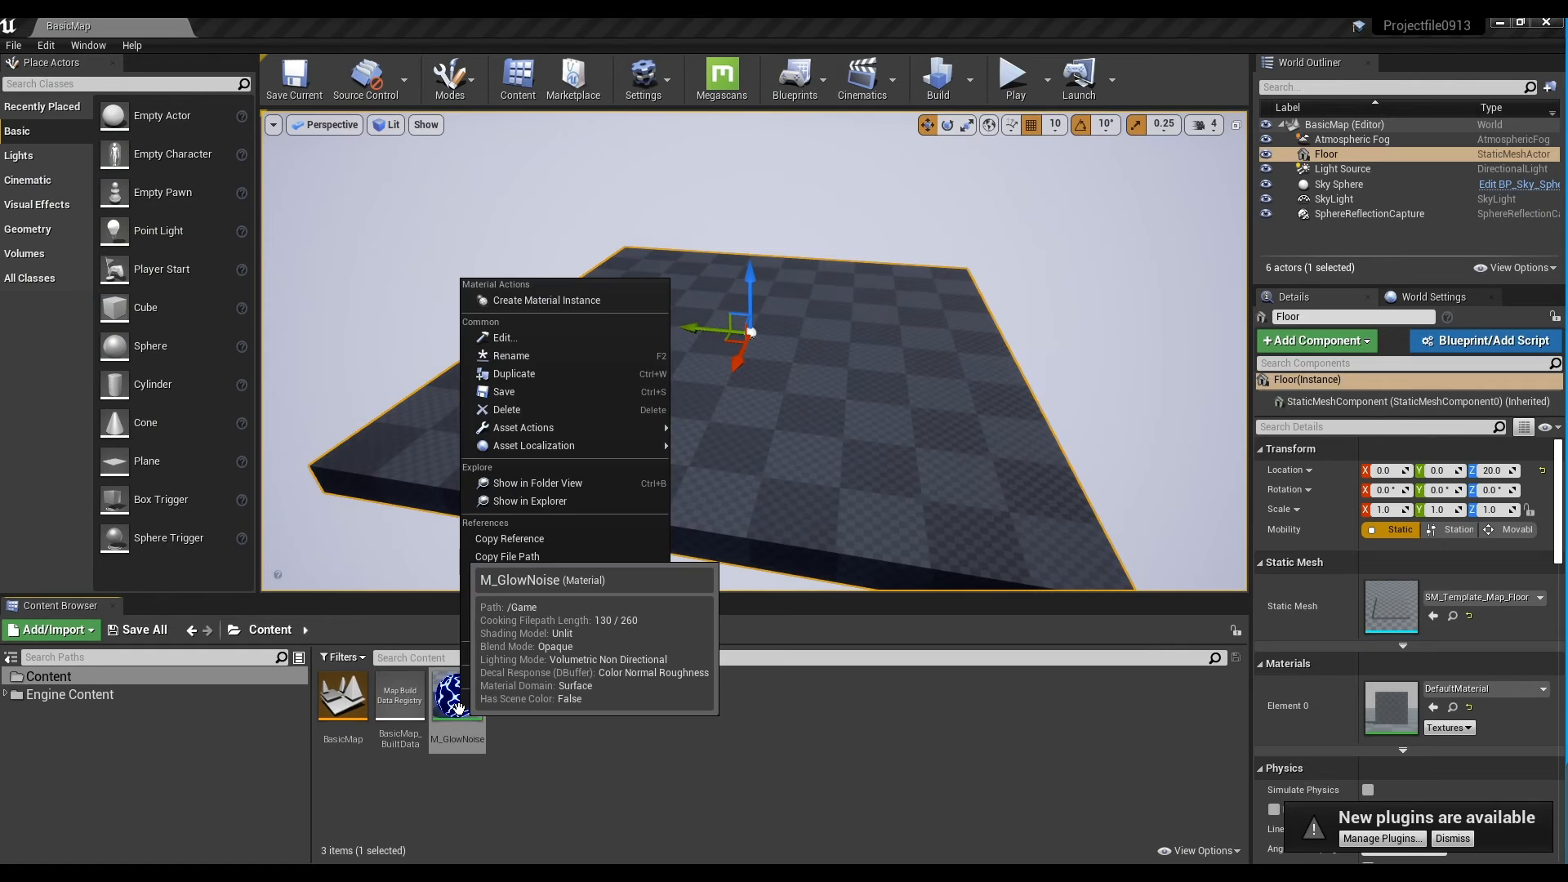
click(560, 301)
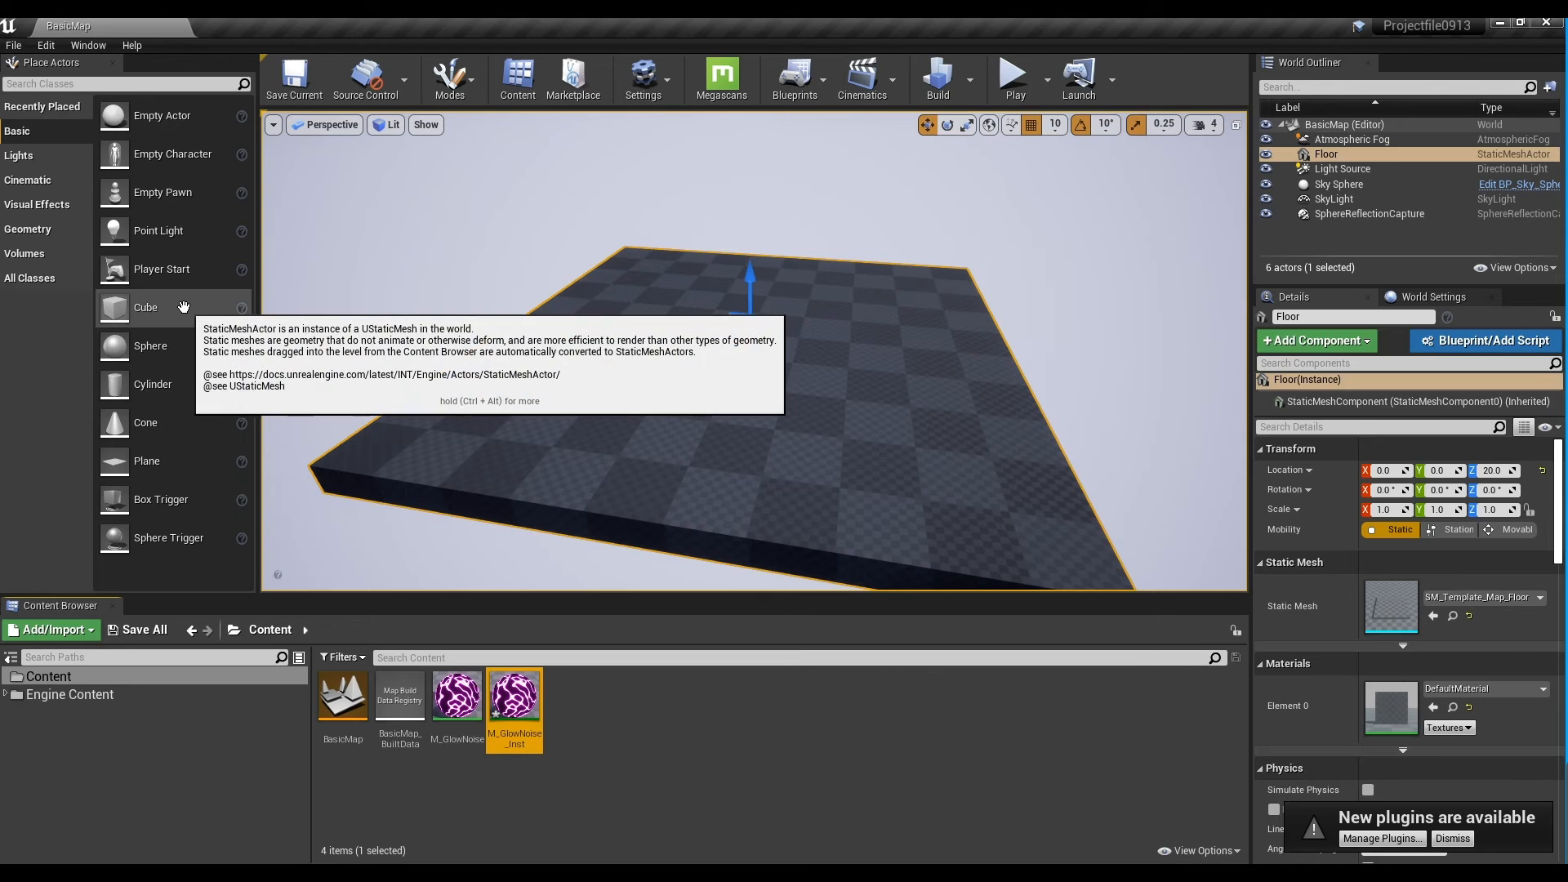
Place a cube and a sphere beside each other above the floor in the level.
drag(123, 308, 653, 245)
drag(114, 345, 787, 277)
right_drag(787, 277, 758, 290)
key(w)
key(s)
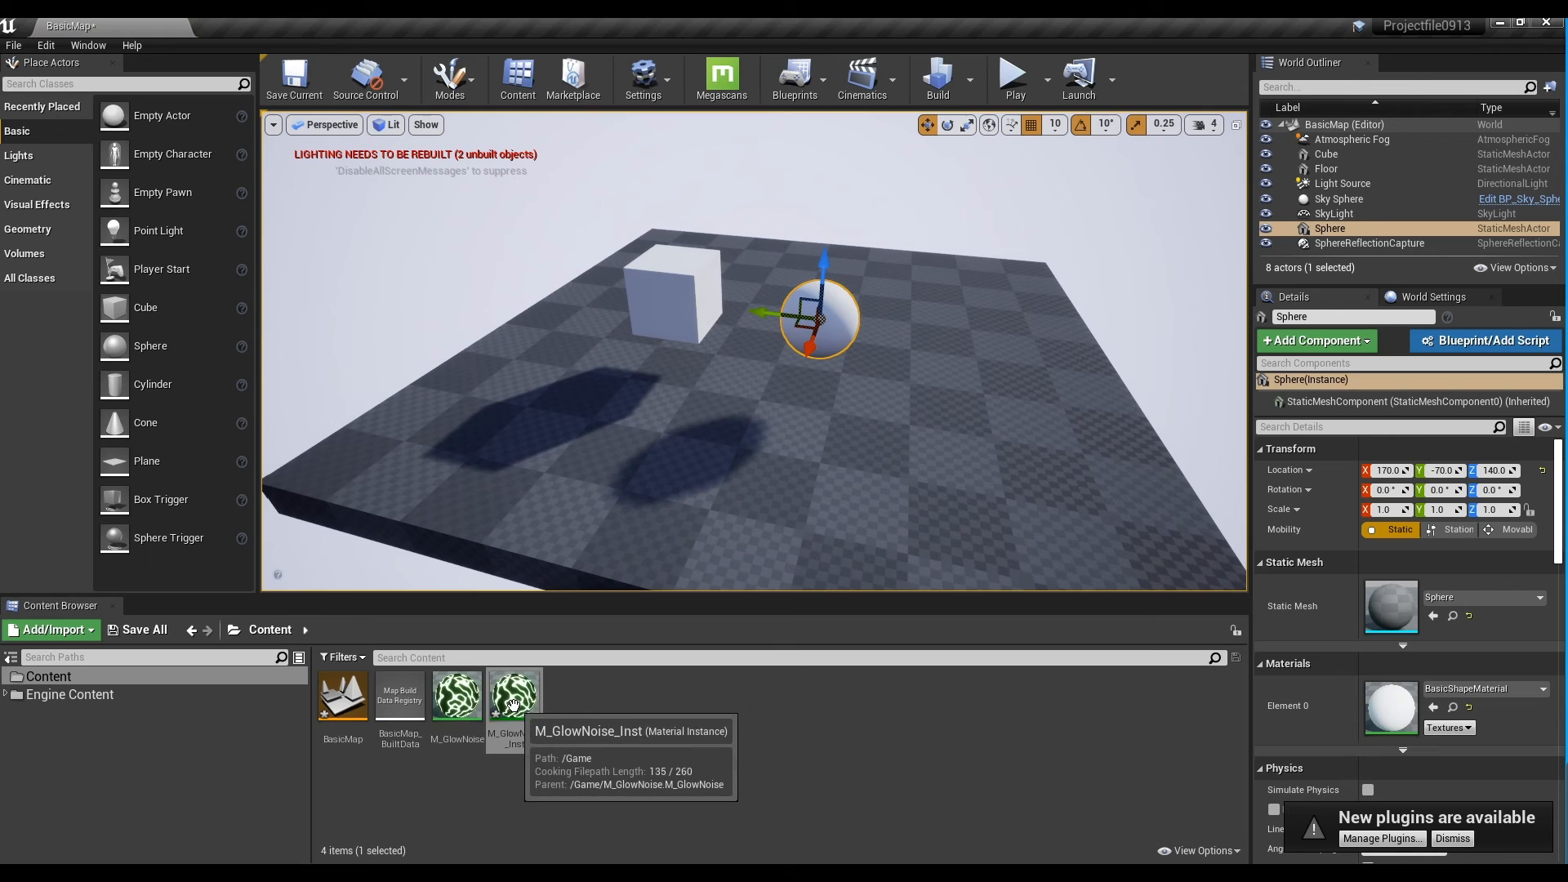
Apply the M_GlowNoise_Inst material instance to the sphere, the cube and the floor.
drag(521, 696, 827, 320)
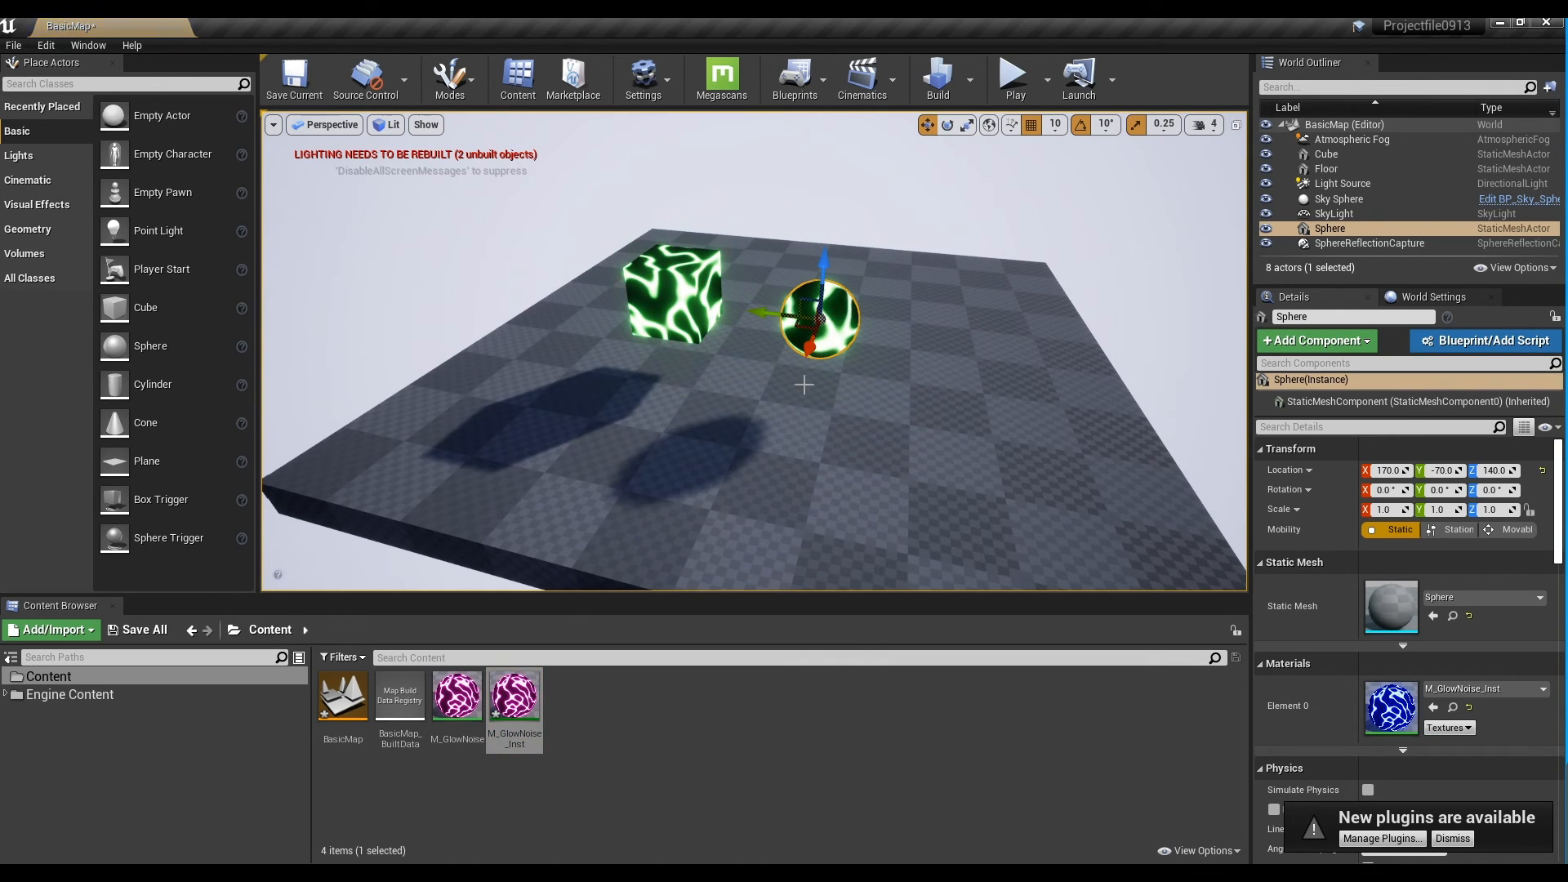
drag(524, 704, 760, 414)
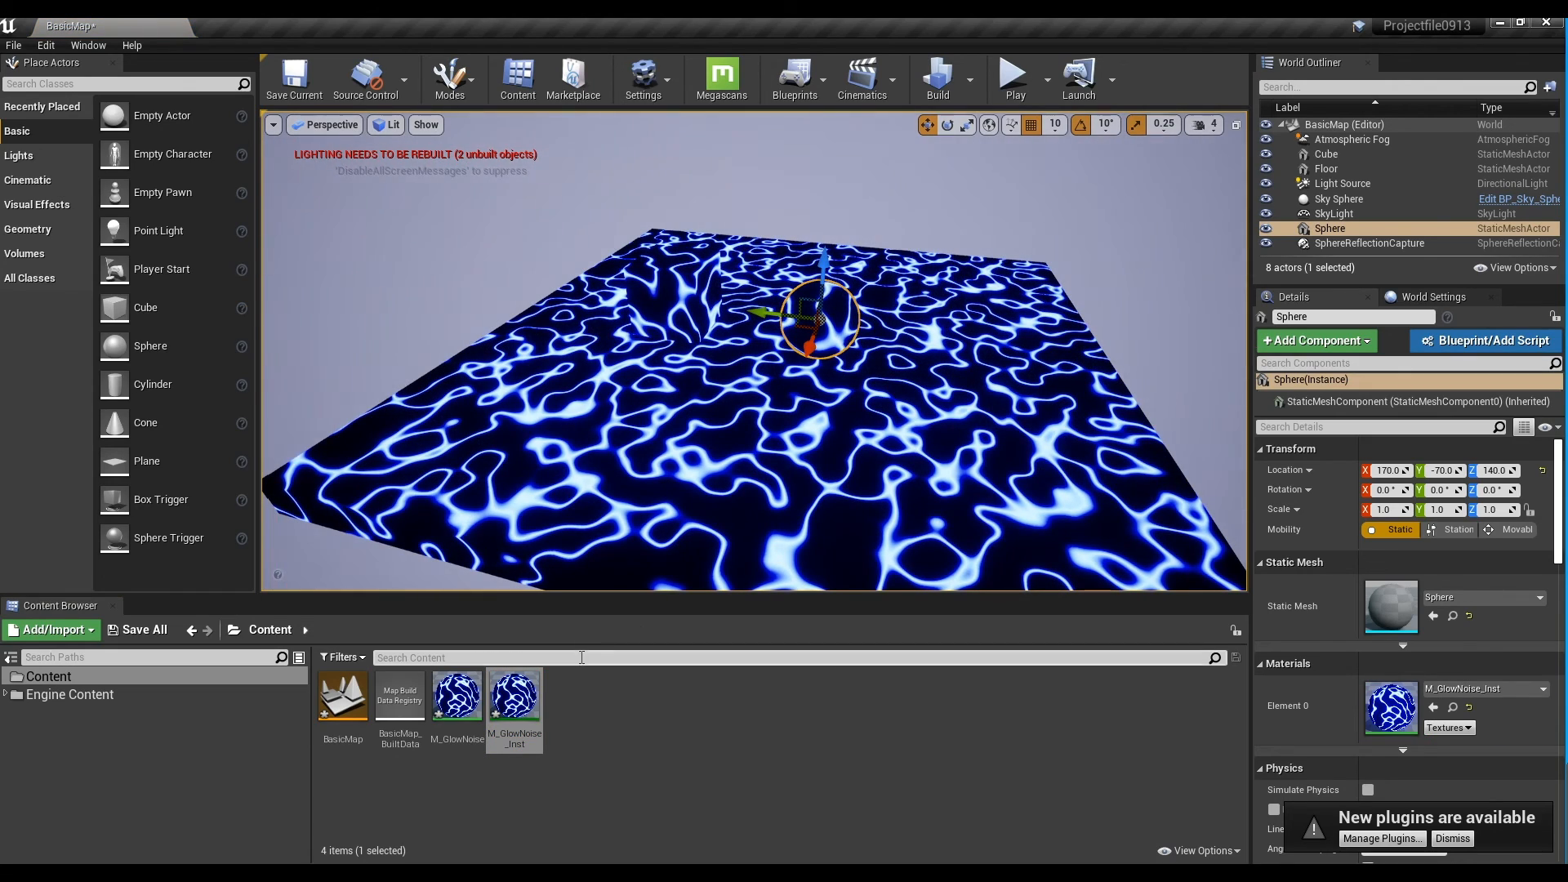
Open M_GlowNoise_Inst for editing in a smaller floating window that leaves the level's floor in view.
double_click(515, 701)
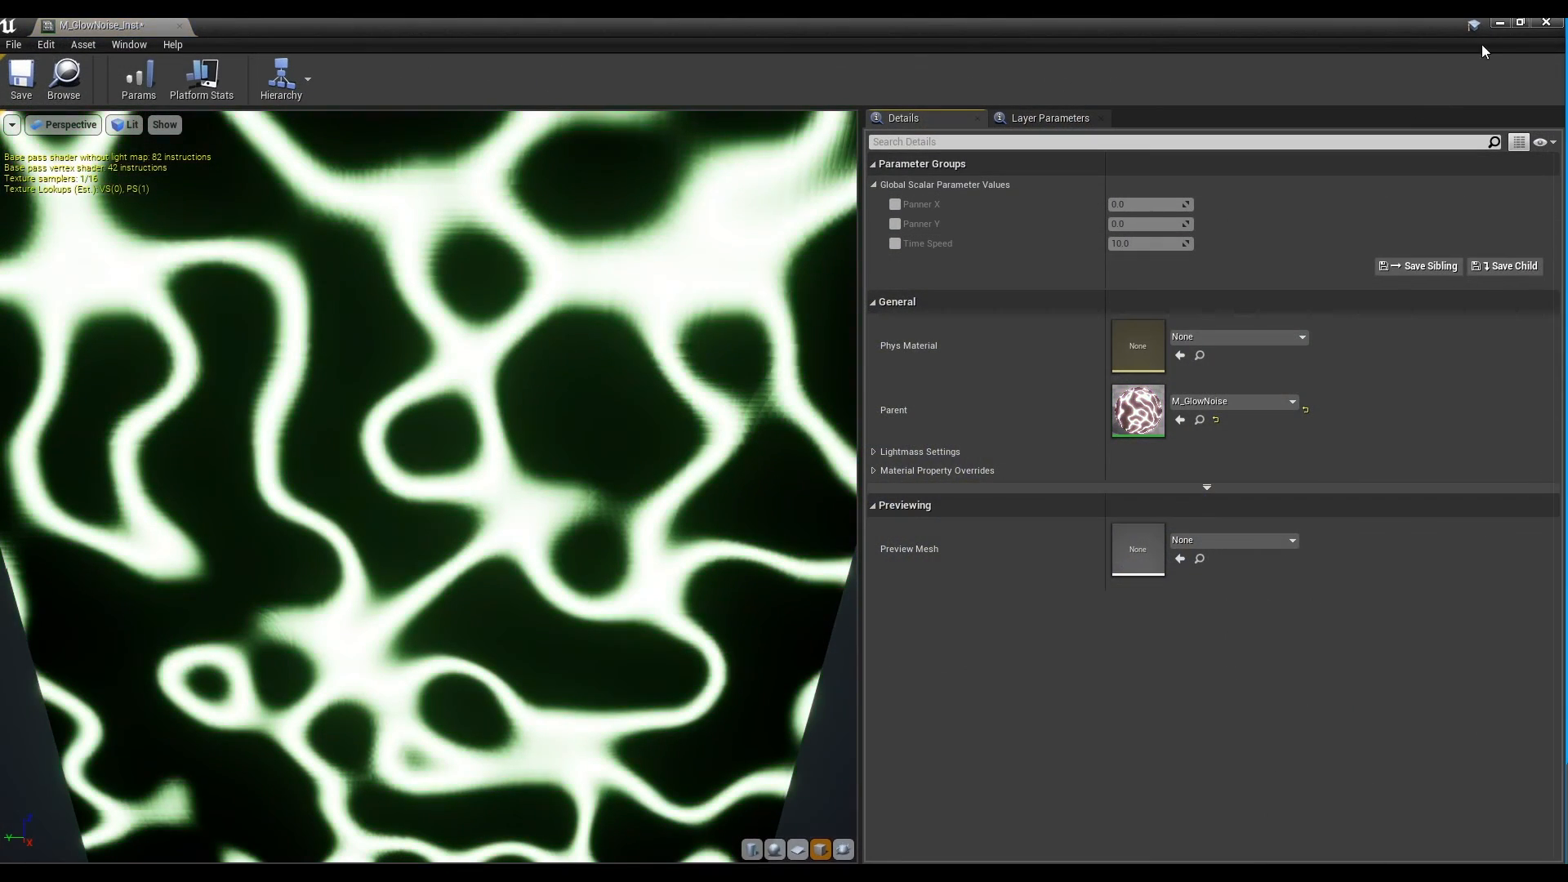
click(1520, 23)
drag(581, 350, 471, 376)
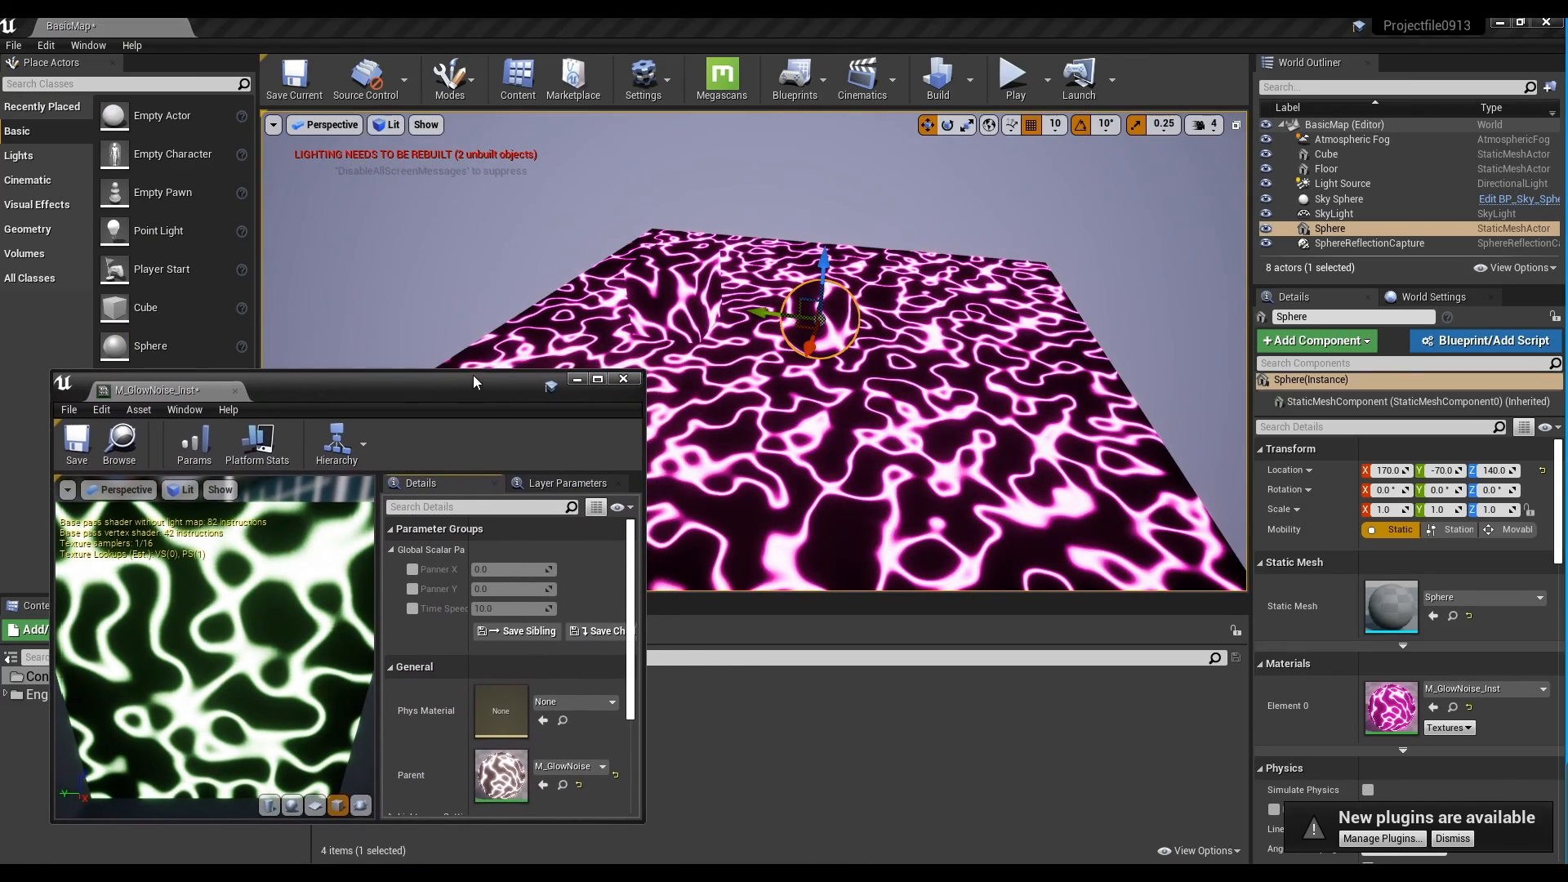
Enable the Panner X, Panner Y and Time Speed overrides, setting Panner X to 20 and Panner Y to 10.
click(413, 570)
click(413, 589)
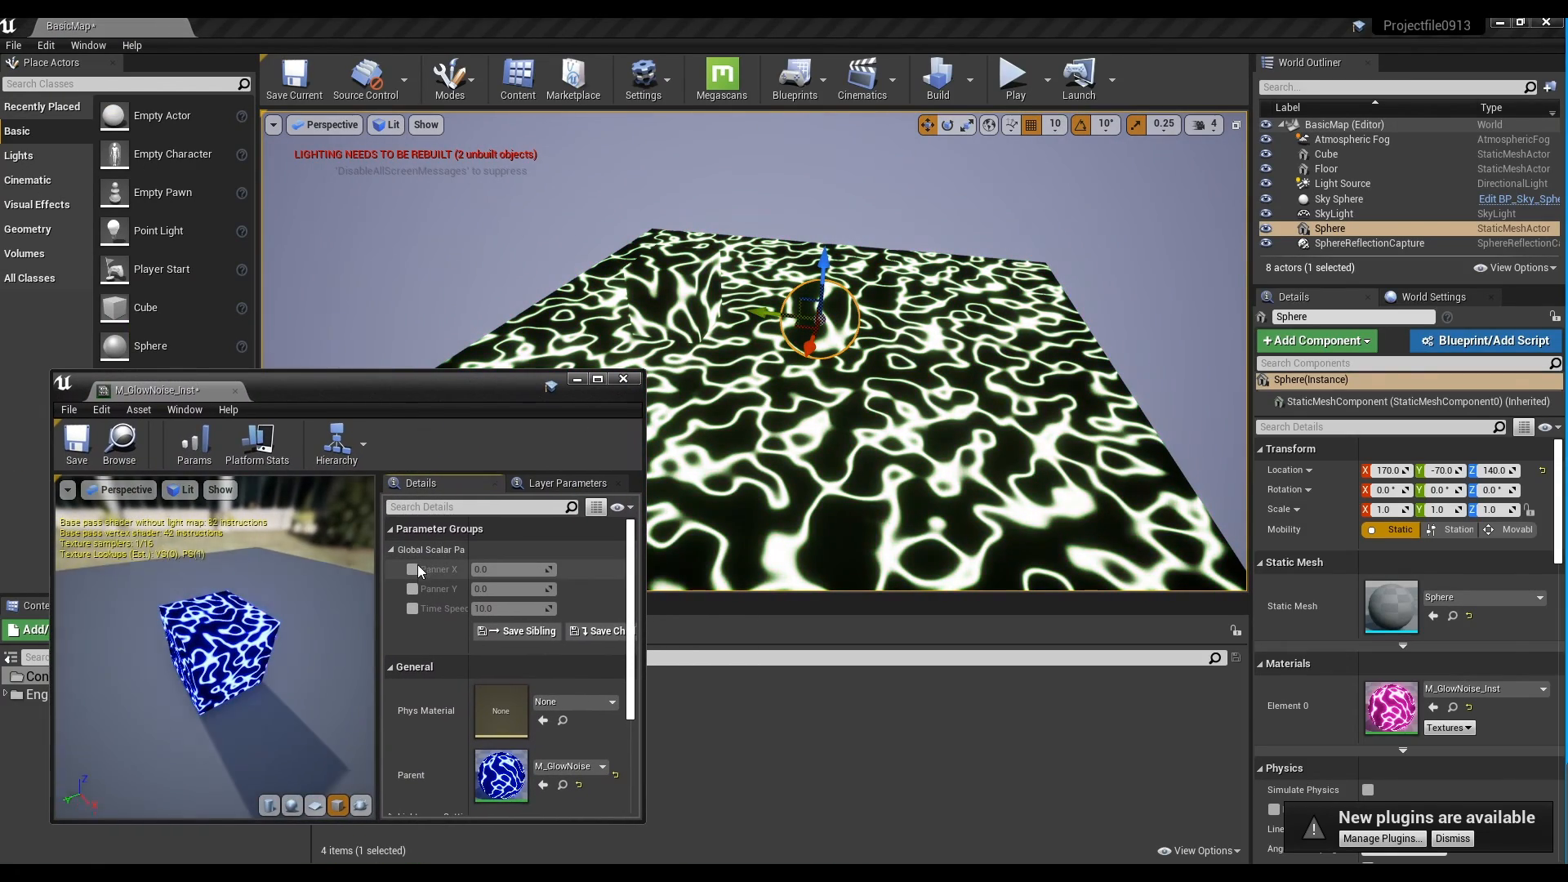
click(413, 608)
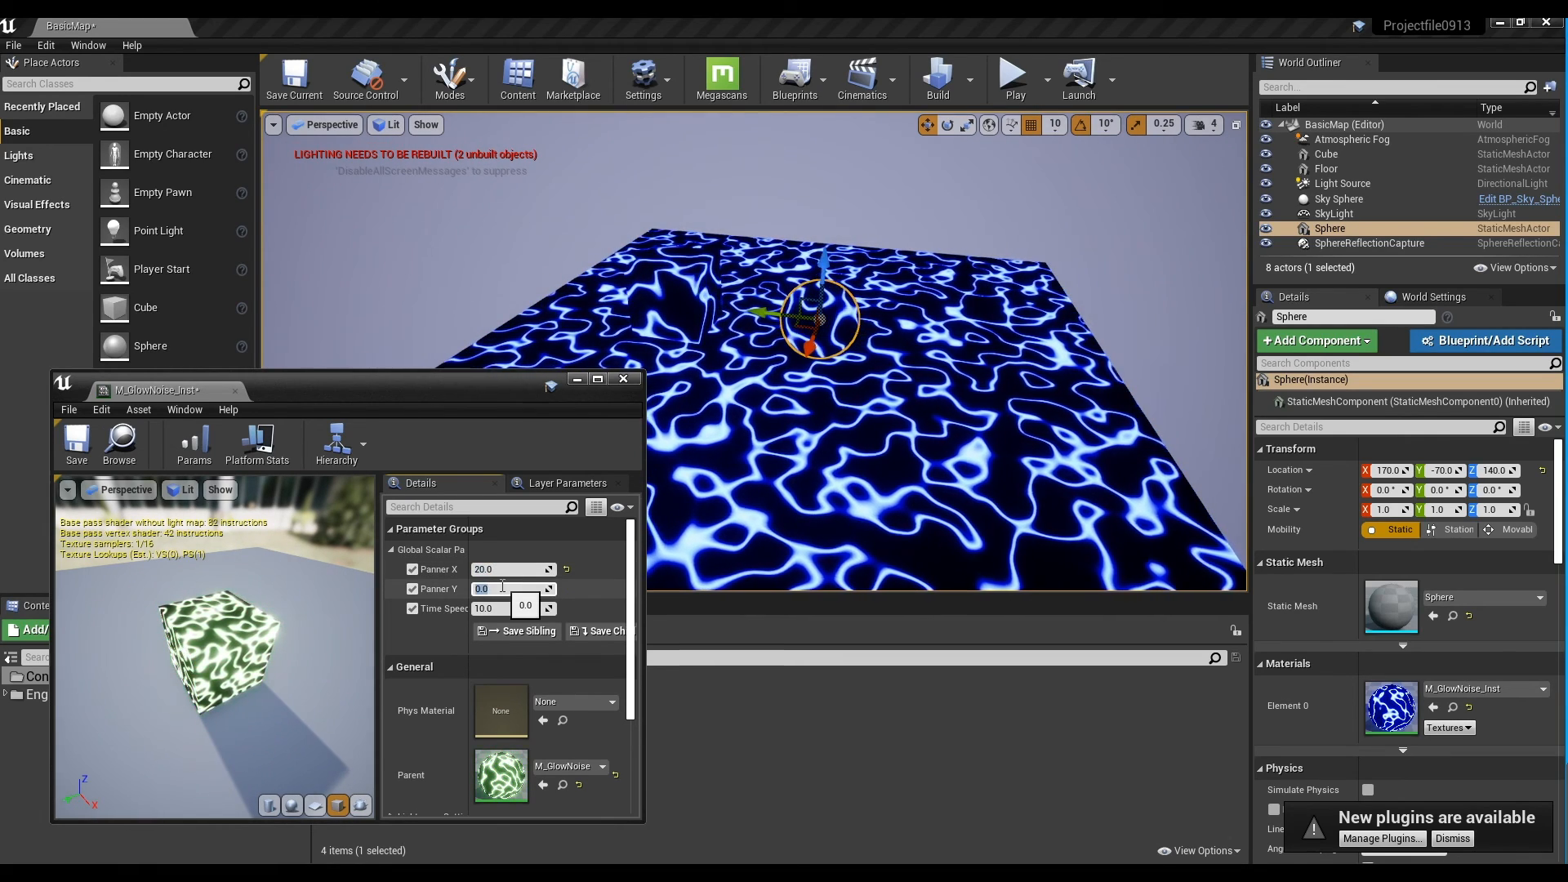
text(10)
key(Return)
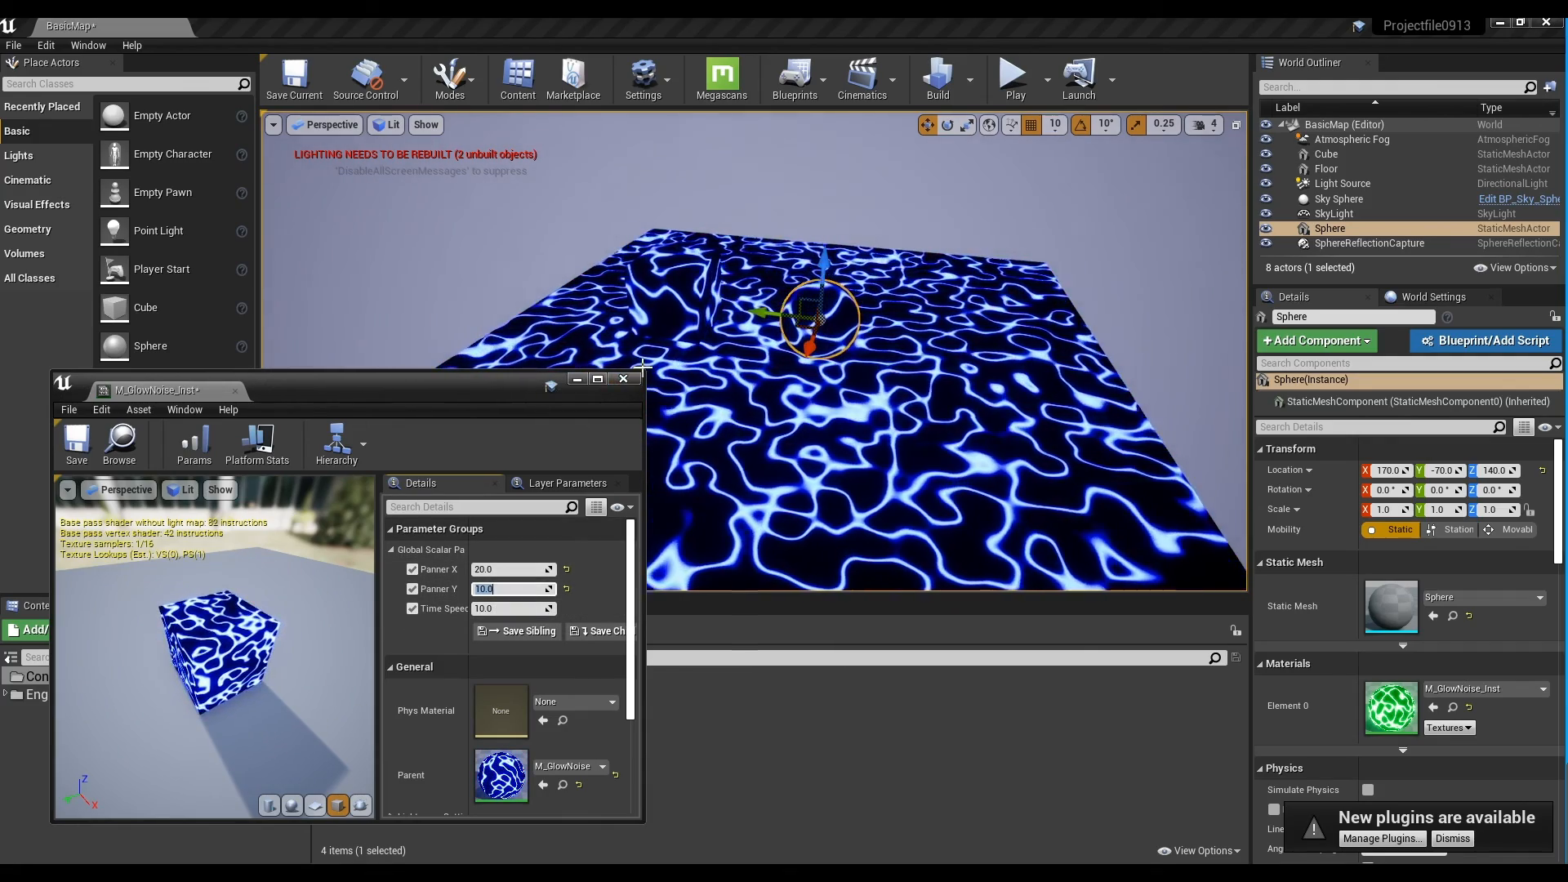
Shrink the material instance editor and move it clear of the floor to examine the animated noise in the level.
drag(644, 372, 485, 452)
drag(349, 461, 309, 477)
scroll(130, 718, up, 4)
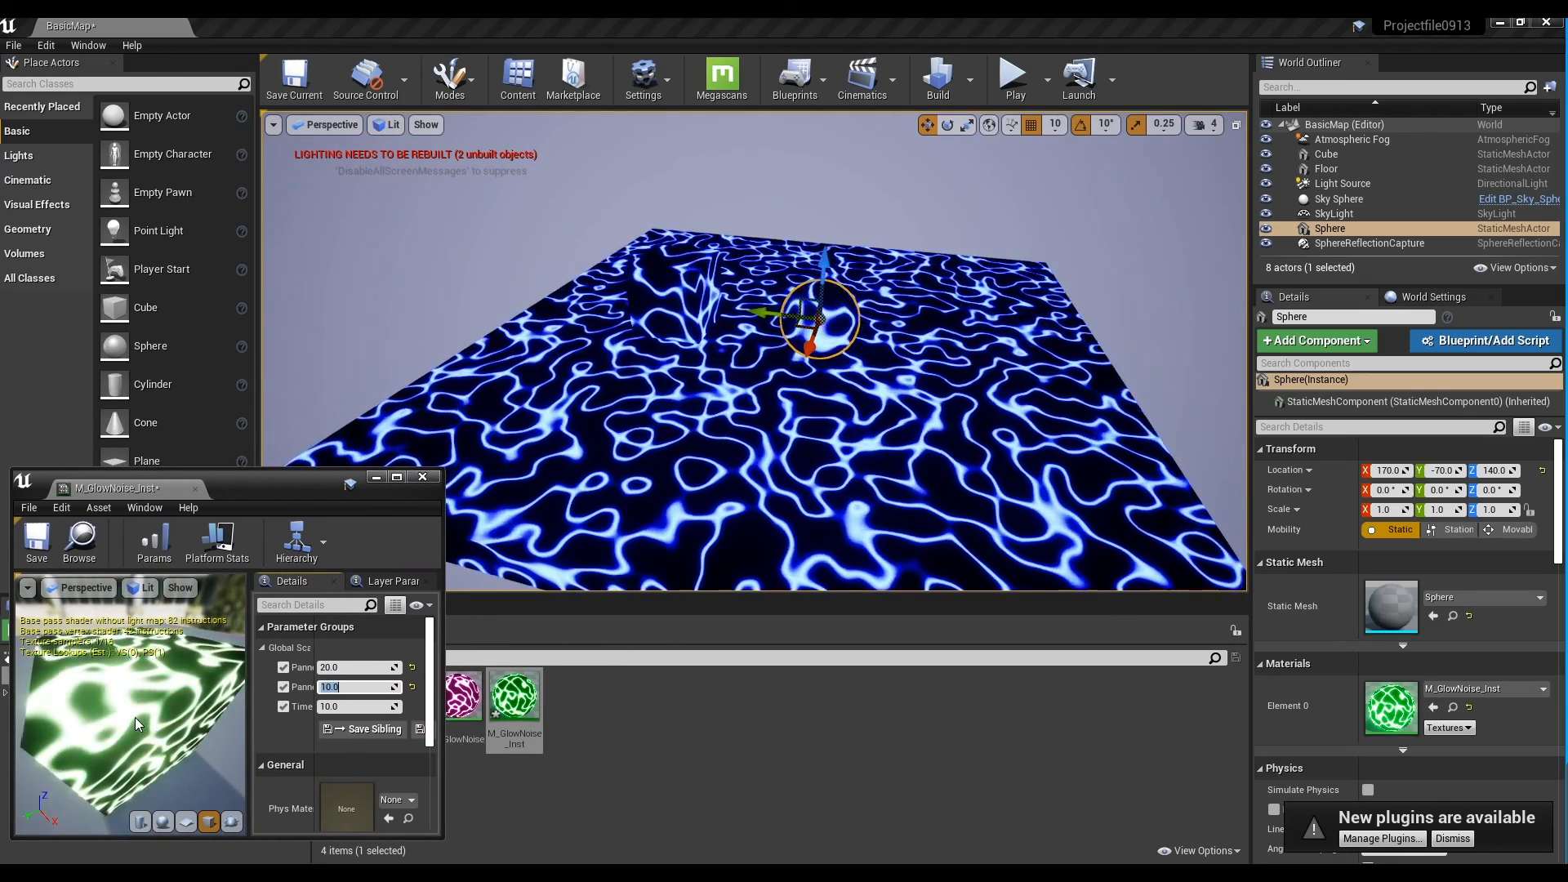
right_drag(907, 572, 887, 570)
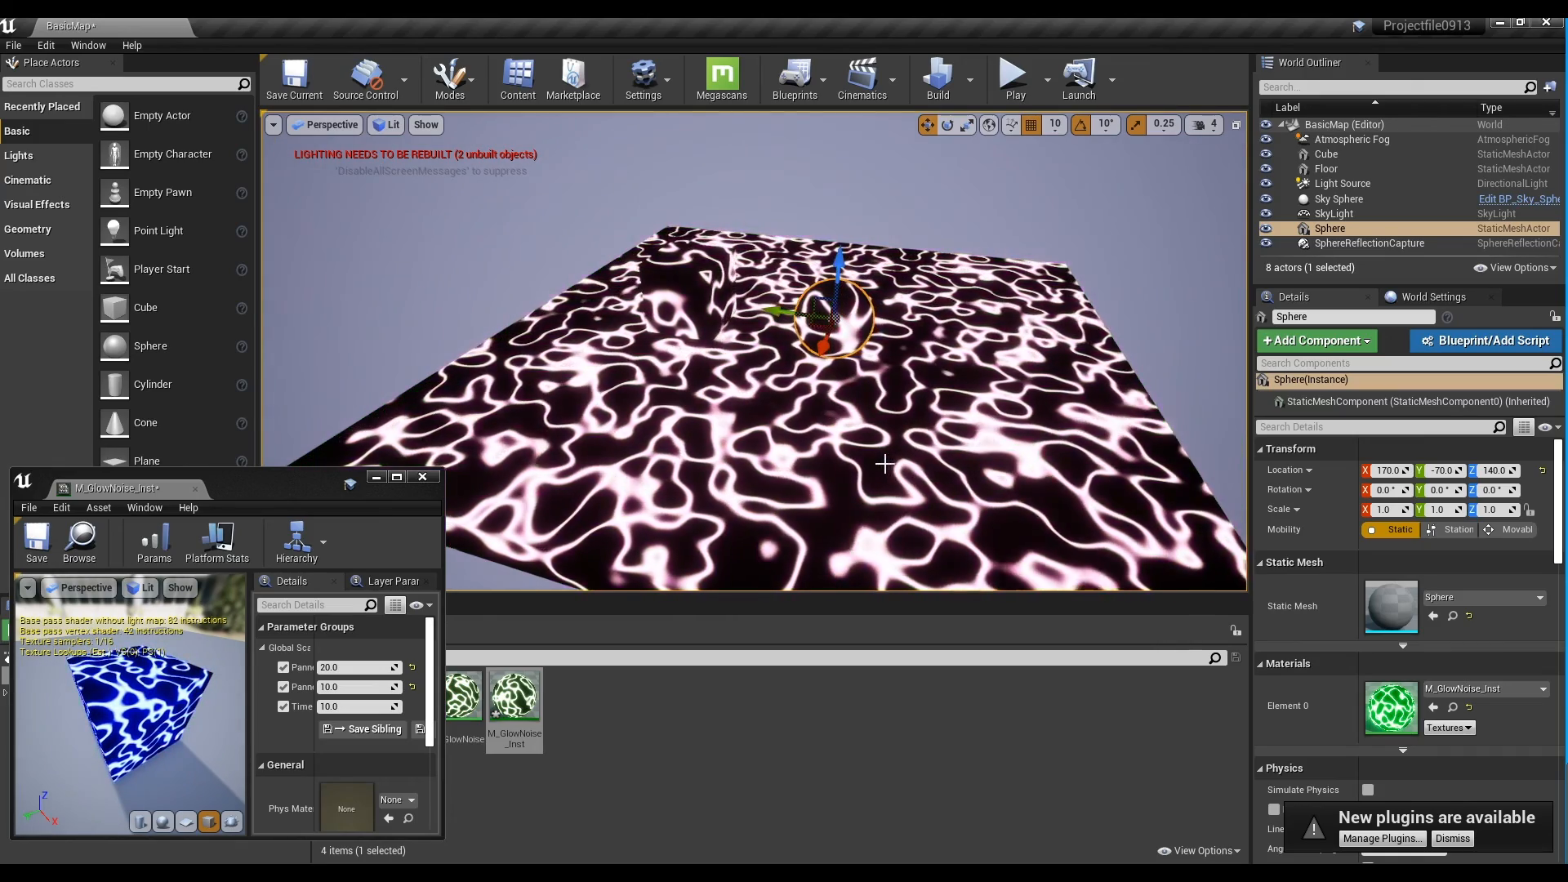